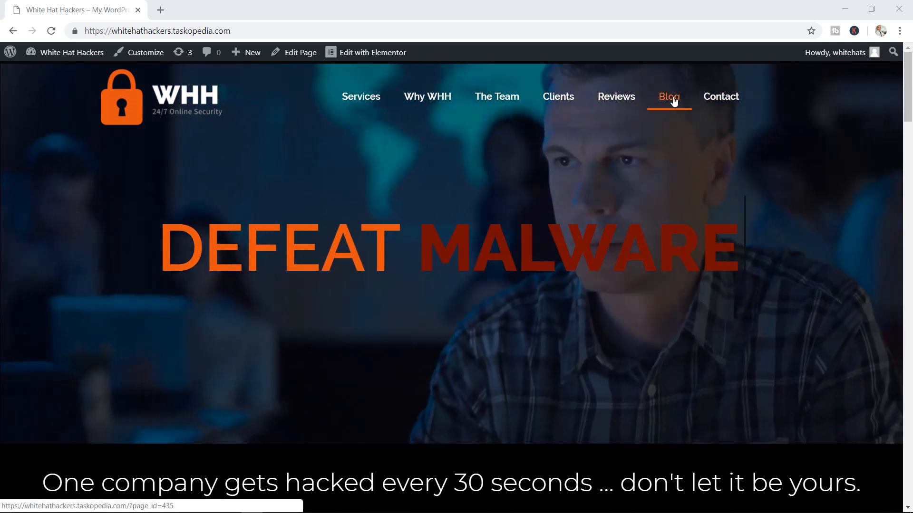
- Open the site's Blog page, look over the post list, and open the full post "The Art of the Hacker"
click(672, 98)
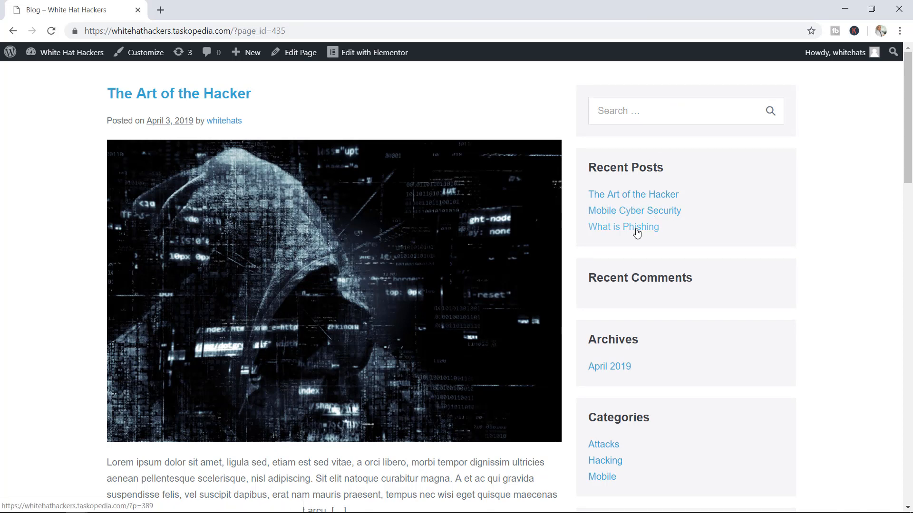
drag(906, 144, 900, 222)
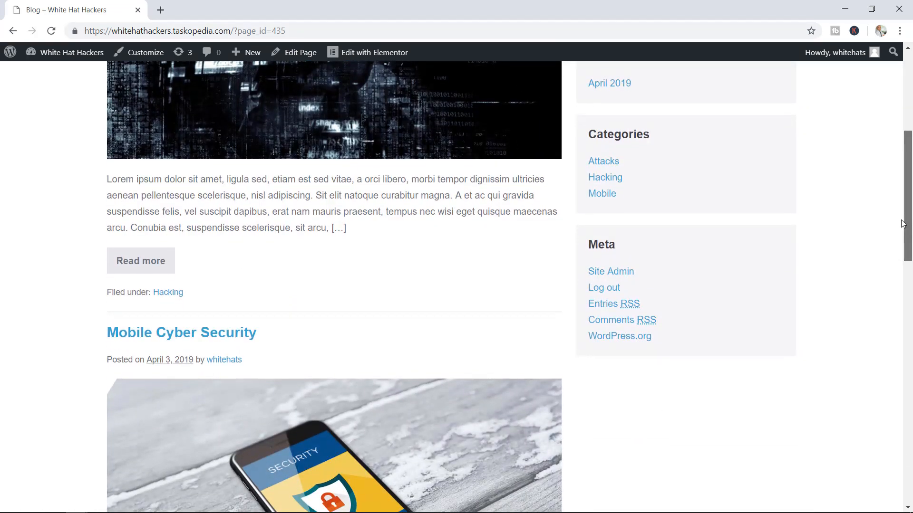
scroll(902, 225, up, 1)
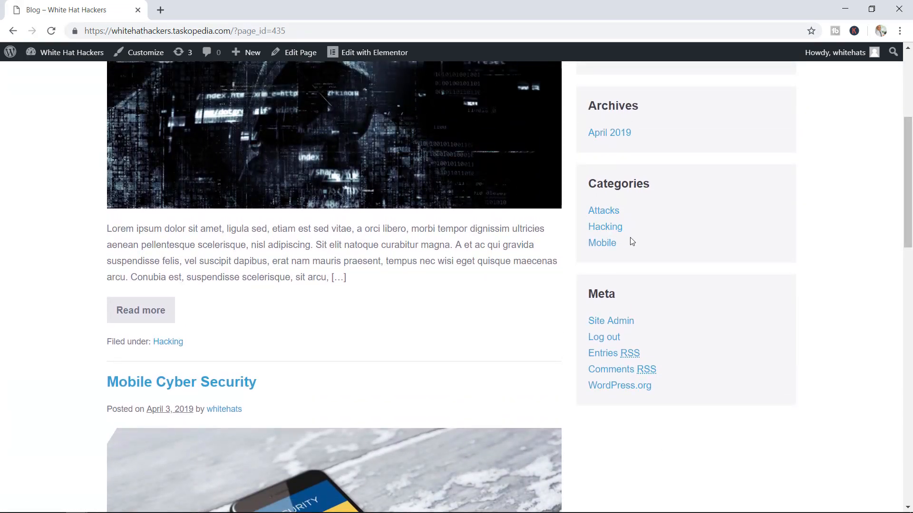
click(155, 316)
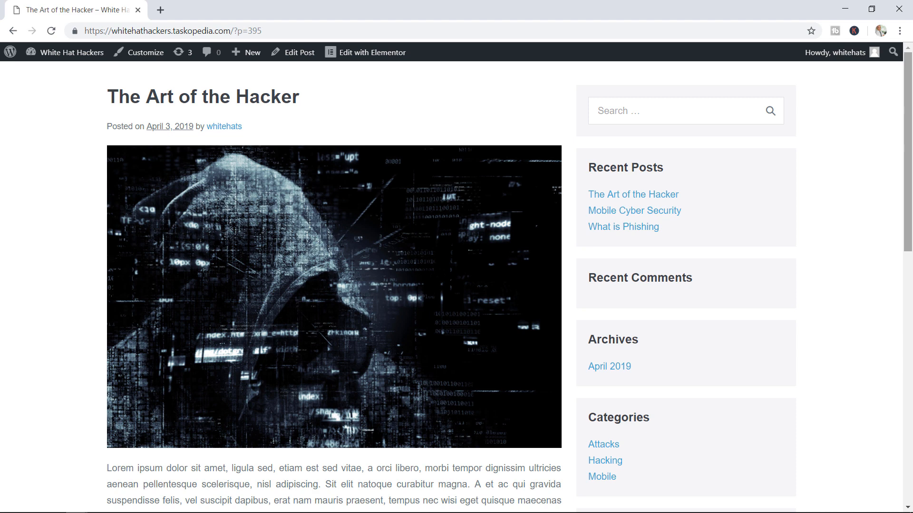
mouse_move(909, 108)
mouse_down()
mouse_move(909, 158)
mouse_move(908, 107)
mouse_up()
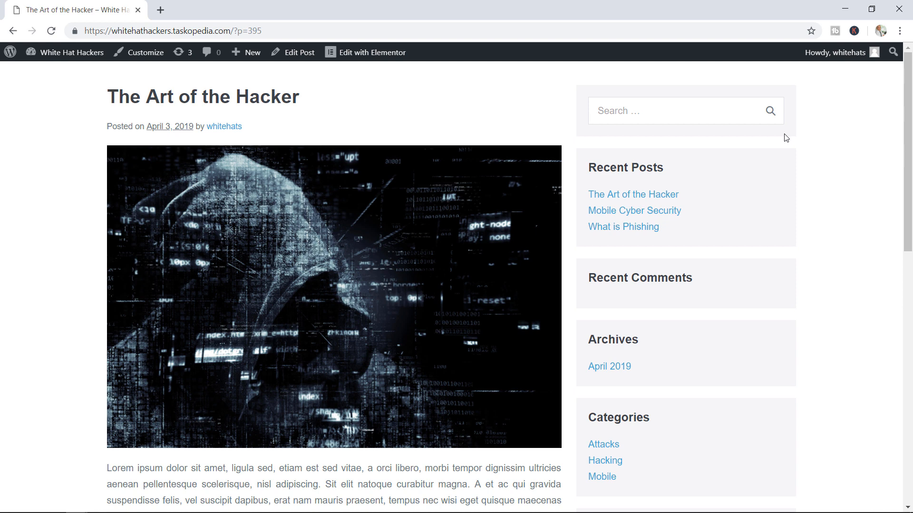
- Go to the WordPress dashboard and review the list of installed plugins
click(71, 58)
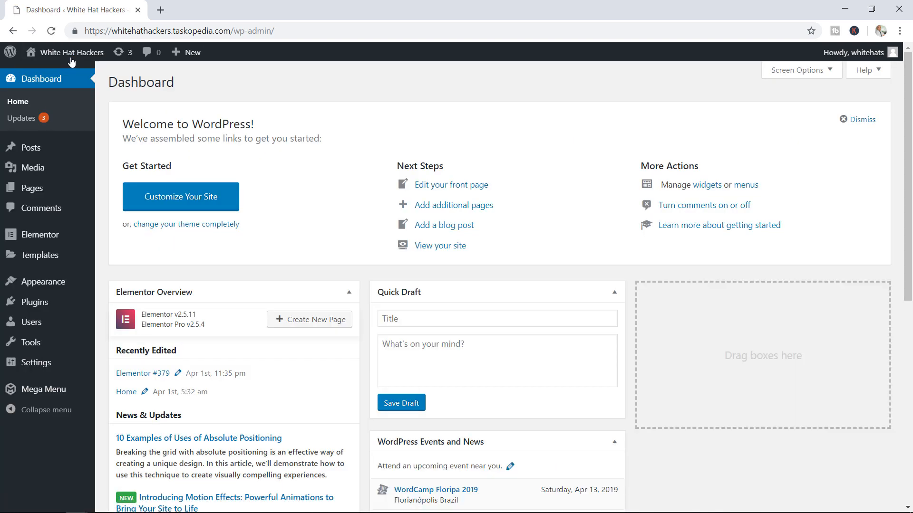
mouse_move(58, 312)
click(125, 304)
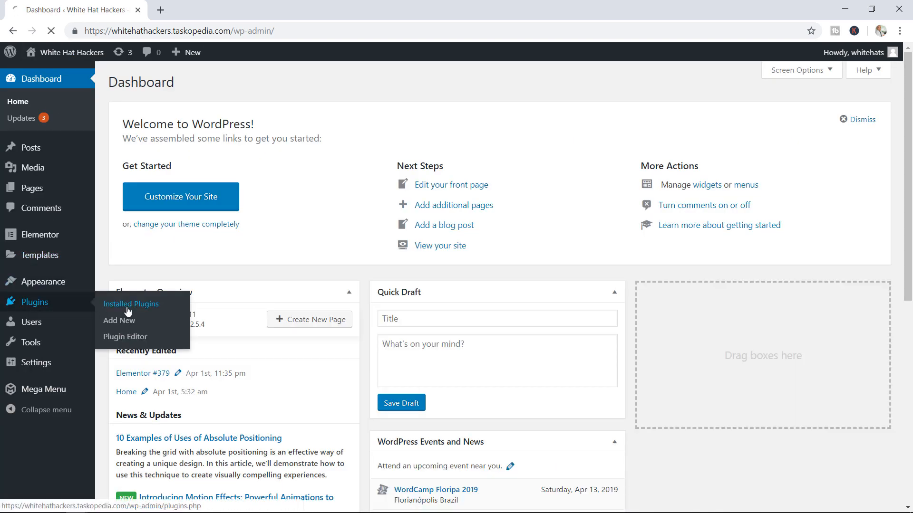
scroll(823, 192, down, 3)
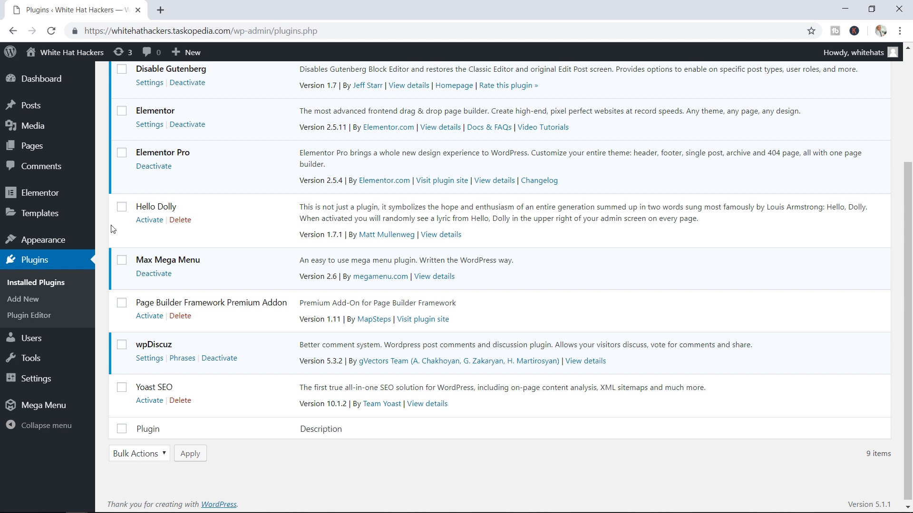
- Return to the White Hat Hackers front page and open it for editing with Elementor
mouse_move(93, 81)
mouse_move(88, 57)
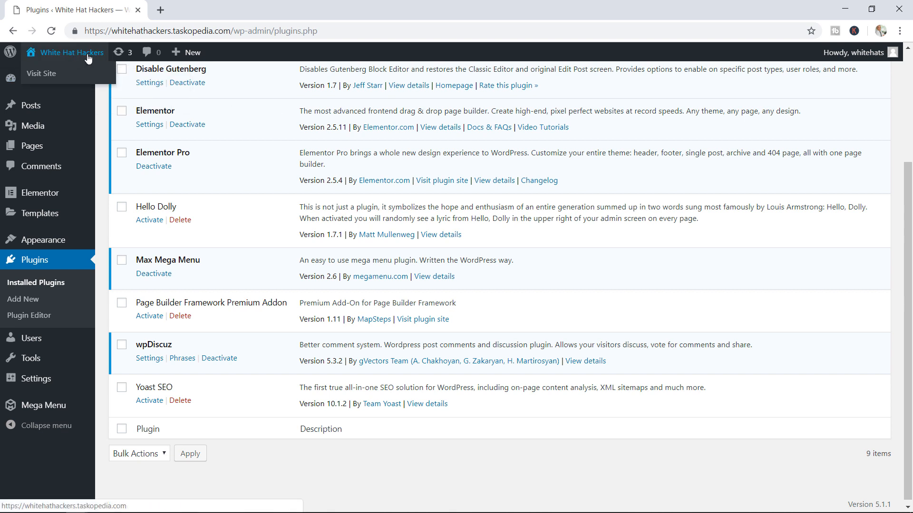
click(88, 57)
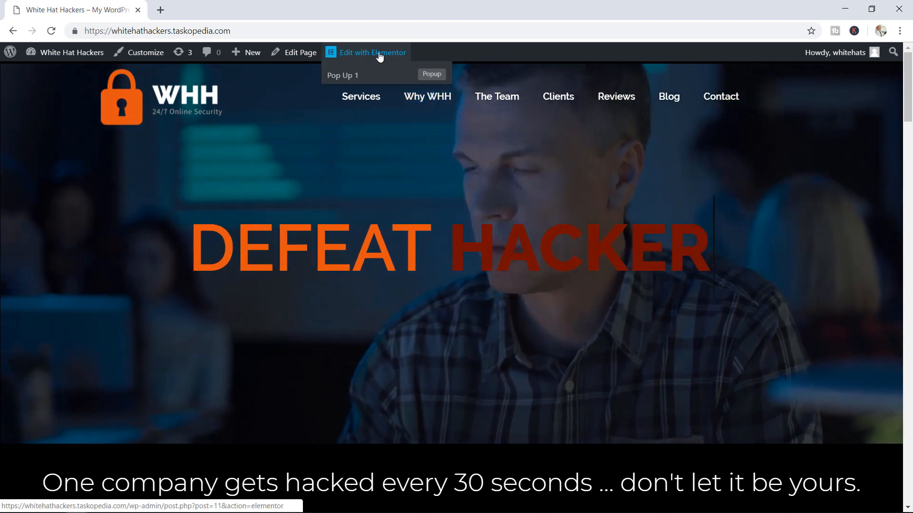
click(379, 53)
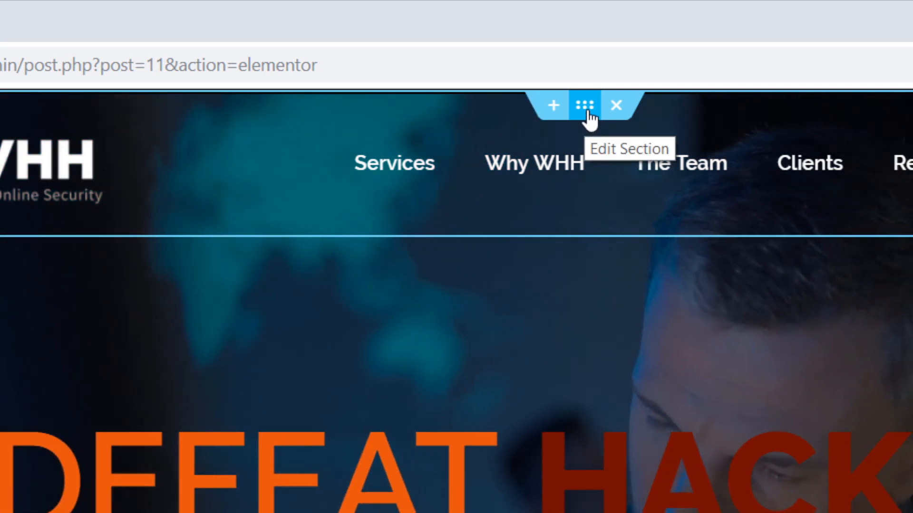
- Save the header section with the logo and navigation menu to the library as a template named "Global Header"
right_click(588, 118)
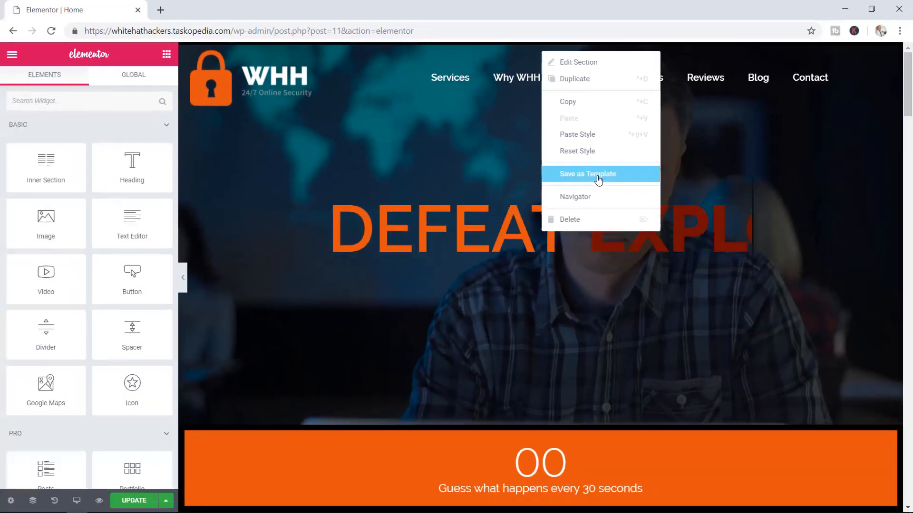
click(707, 377)
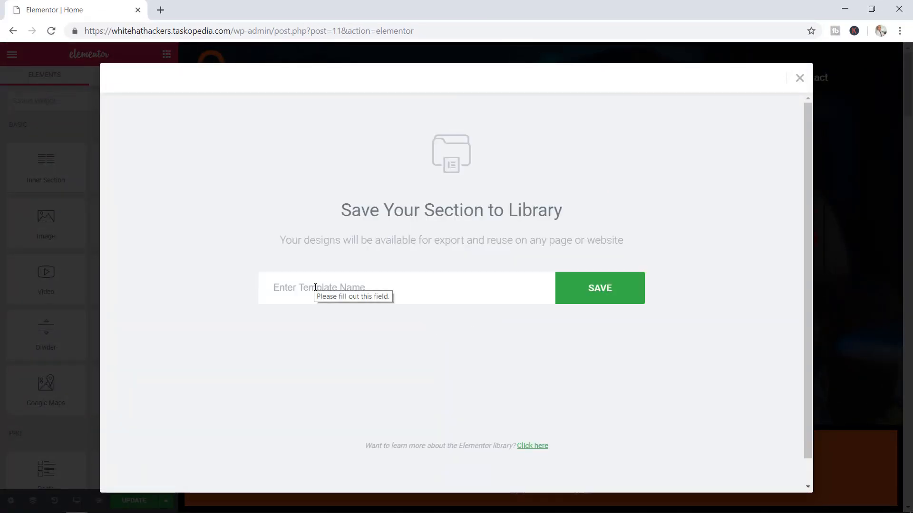
click(315, 287)
text(Gl)
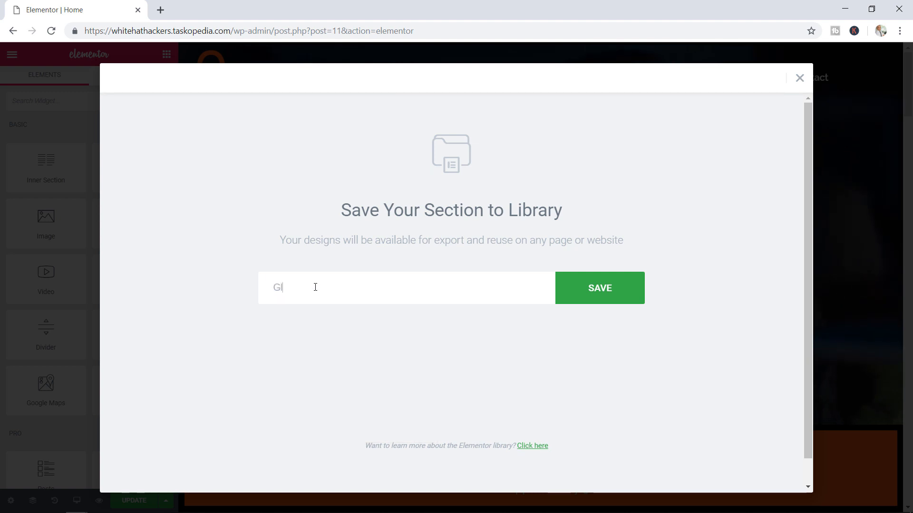
text(obal Header)
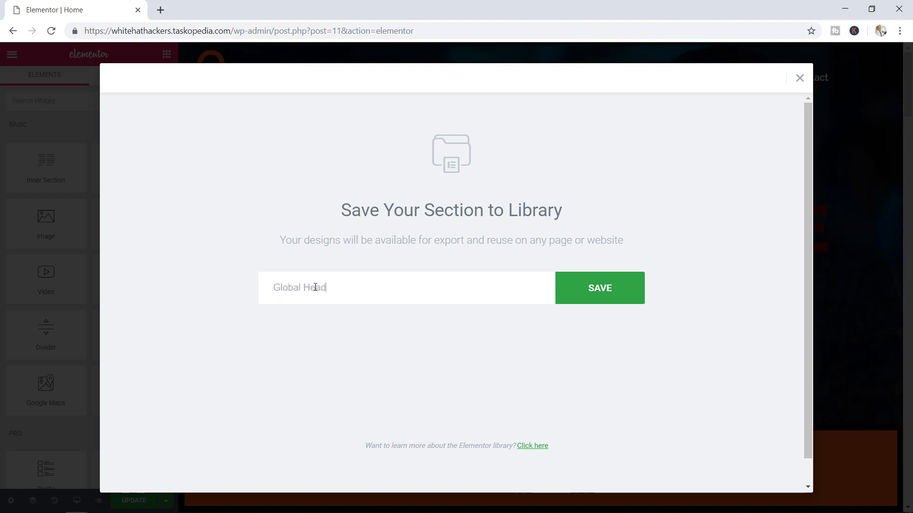
click(619, 299)
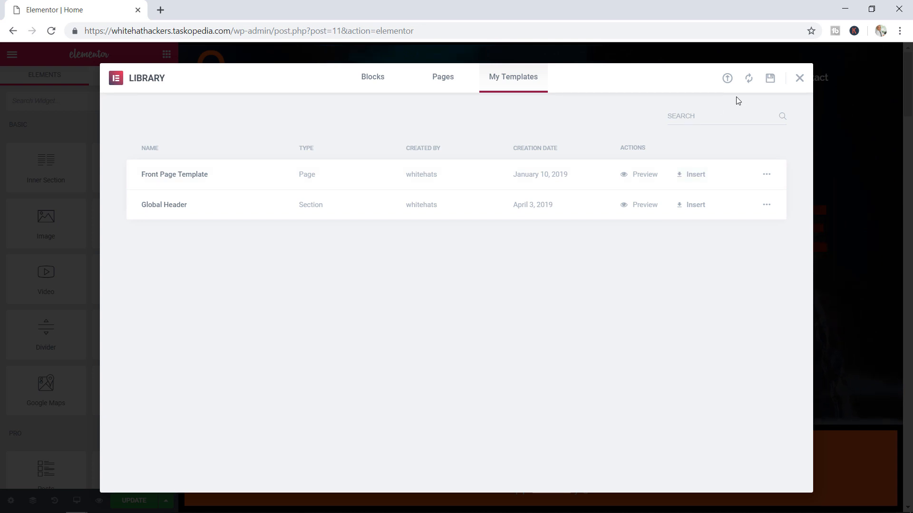
click(799, 78)
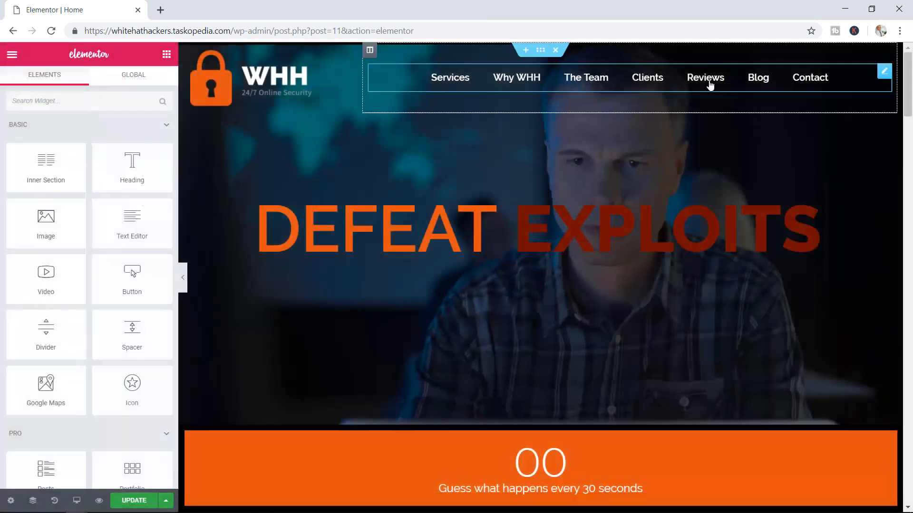
- Open Elementor's Dashboard Settings from the editor and close the home page's editor tab
click(12, 54)
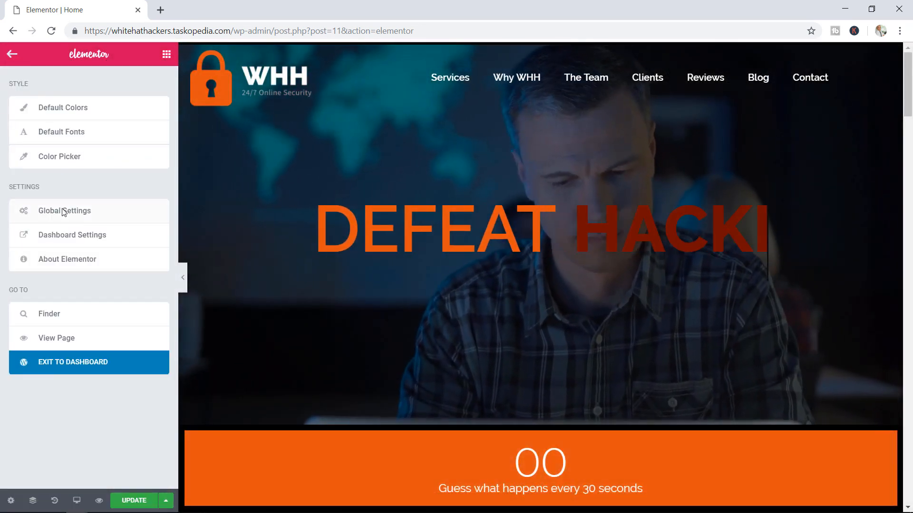
click(79, 244)
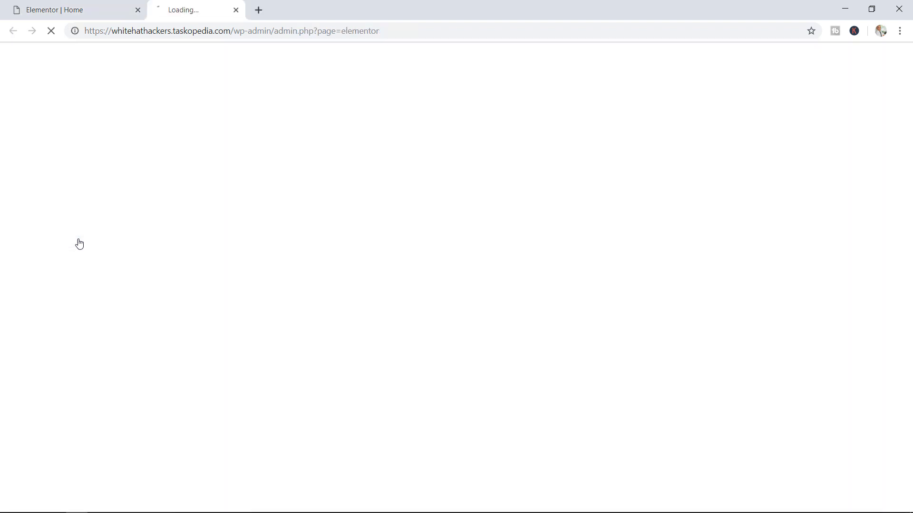
click(137, 10)
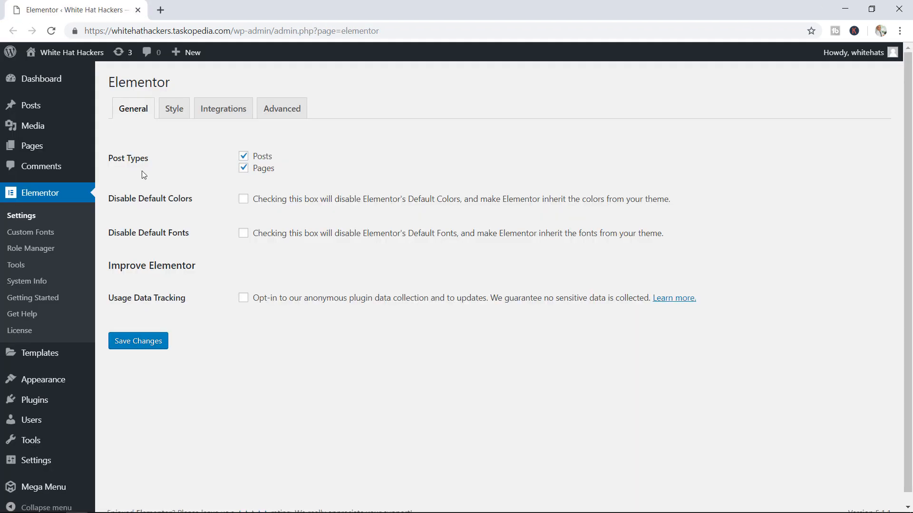
- Create a new Elementor template of type Single for the Post post type, named "Single Post"
mouse_move(58, 355)
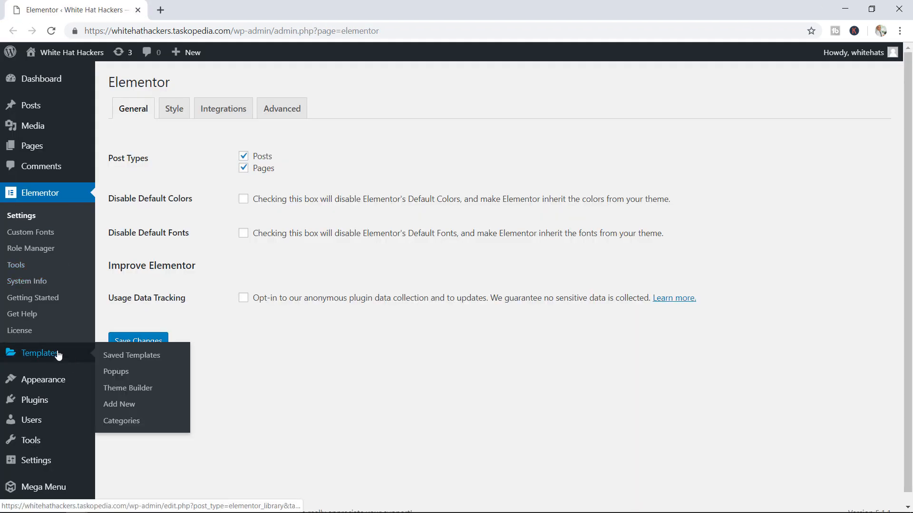
click(127, 408)
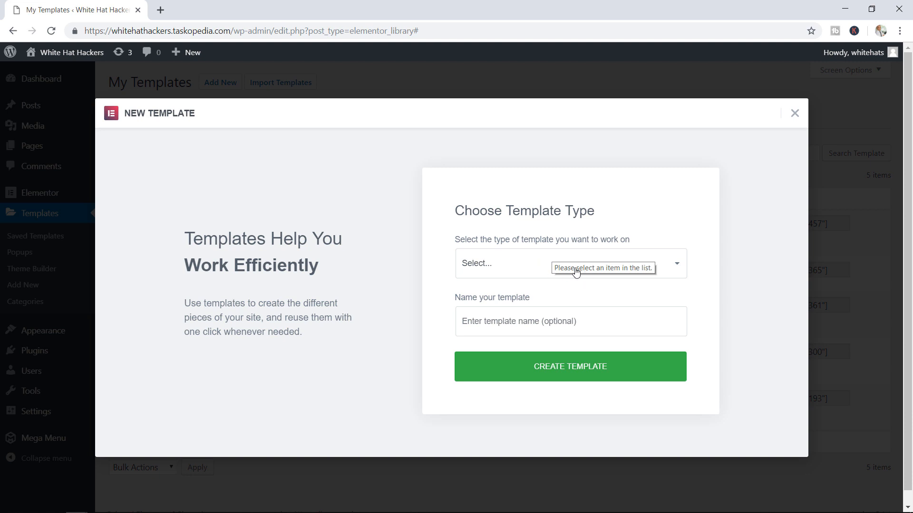
click(547, 269)
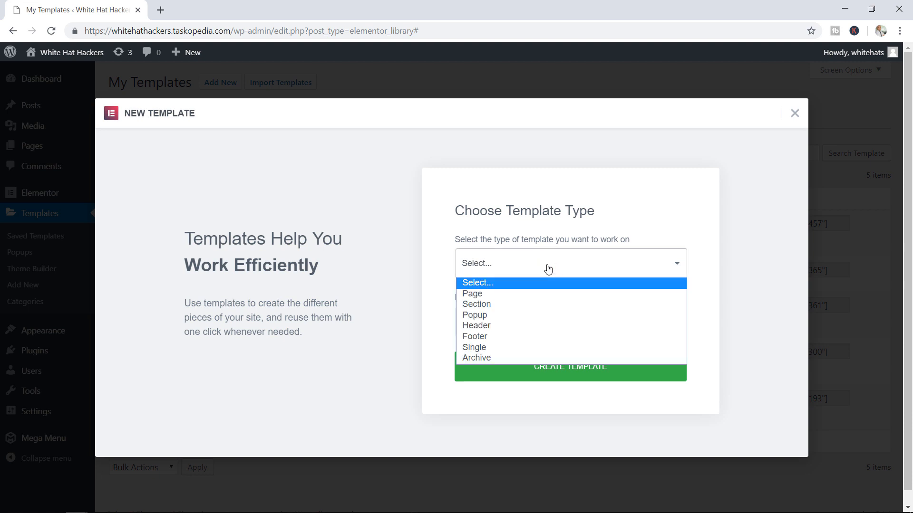
click(494, 351)
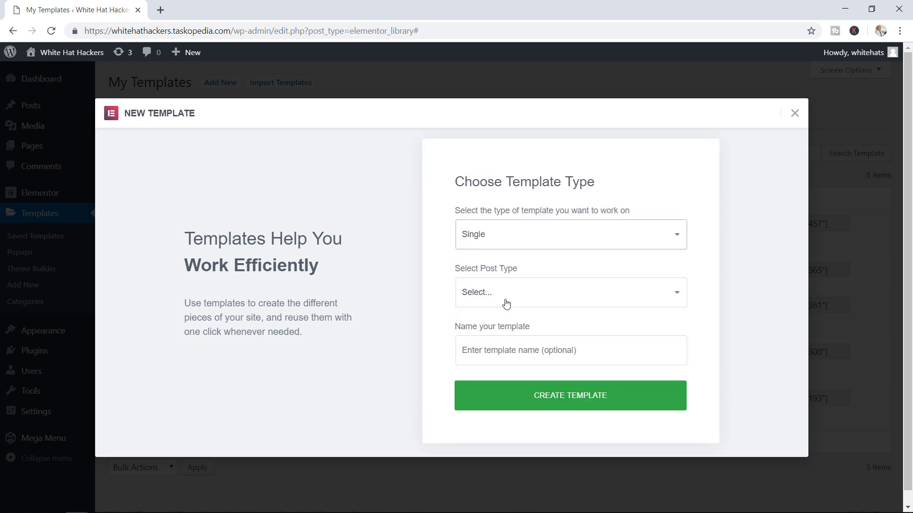
click(535, 289)
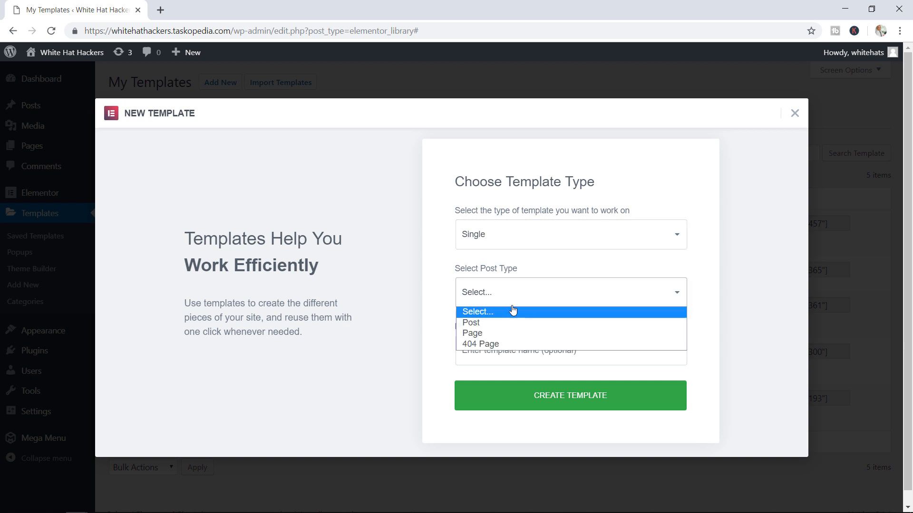
click(492, 325)
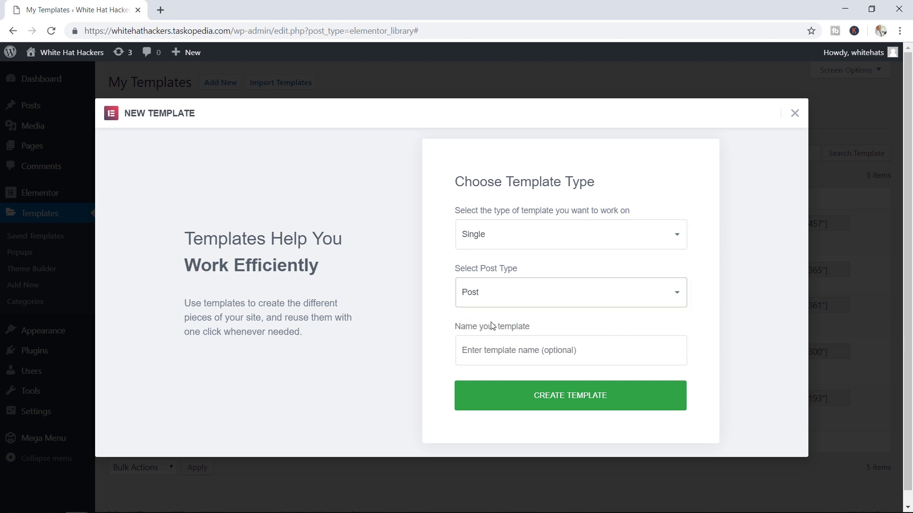
click(510, 348)
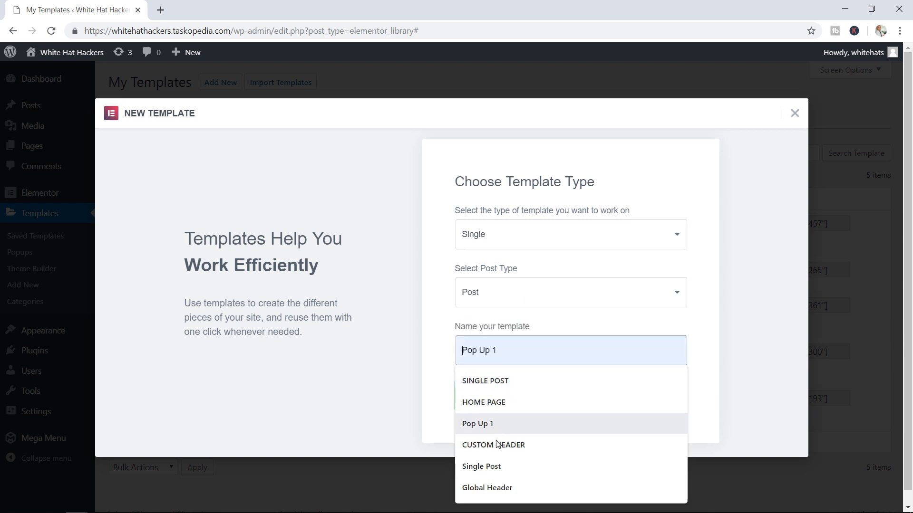
click(495, 465)
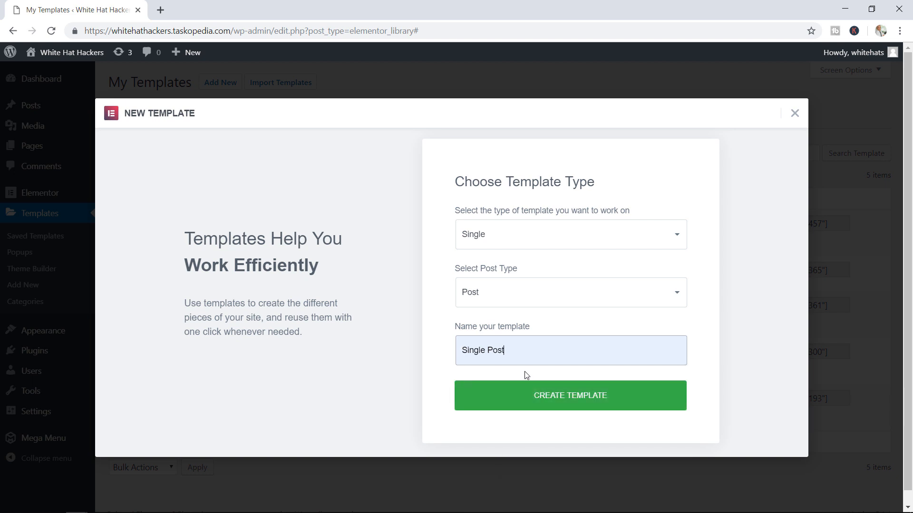
click(568, 398)
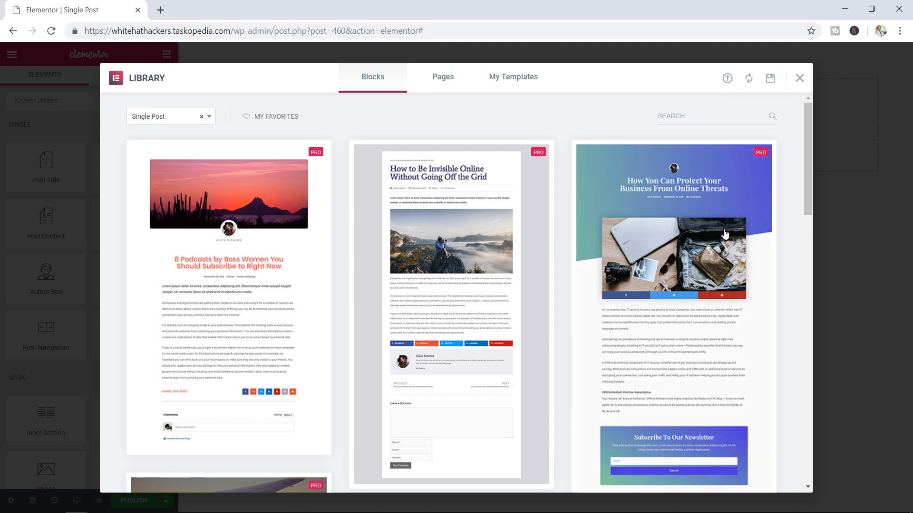
- Preview the "How to Be Invisible Online Without Going Off the Grid" single post block and return to the library
mouse_move(809, 152)
mouse_down()
mouse_move(810, 345)
mouse_move(813, 157)
mouse_up()
click(467, 160)
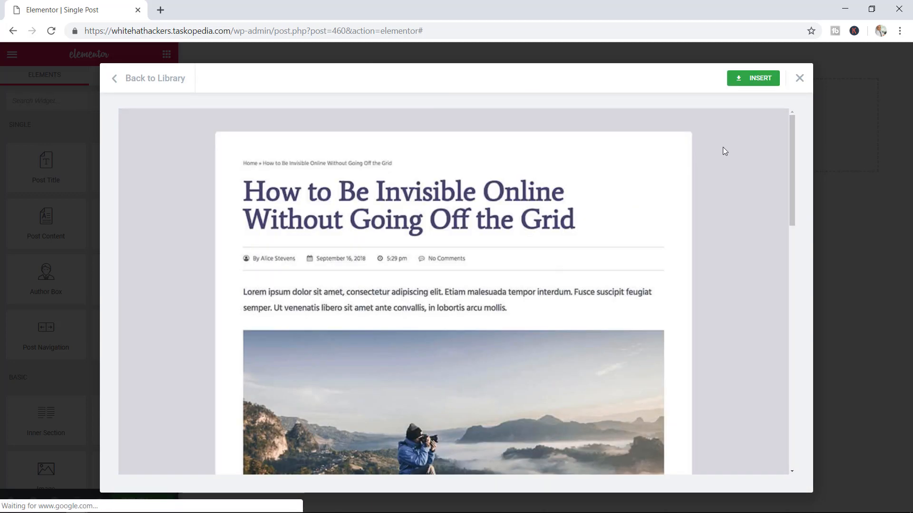
mouse_move(790, 135)
mouse_down()
mouse_move(774, 208)
mouse_move(788, 121)
mouse_up()
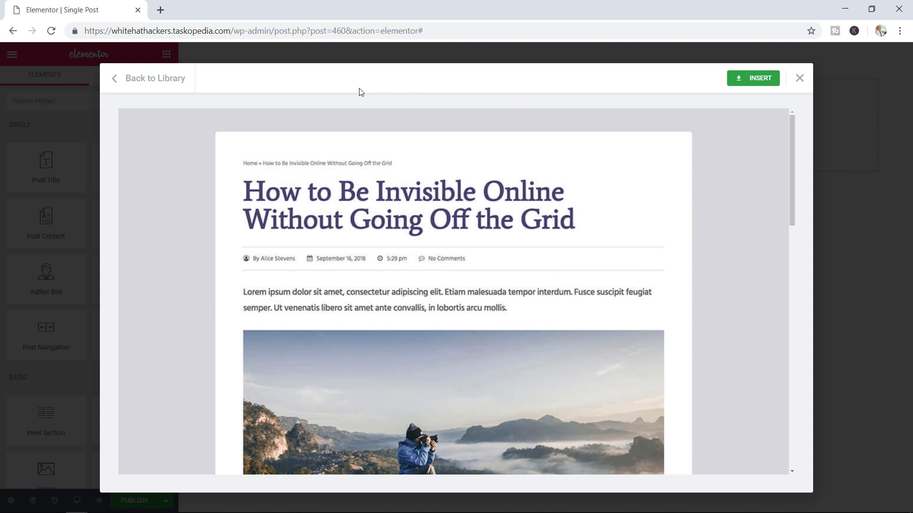
click(116, 79)
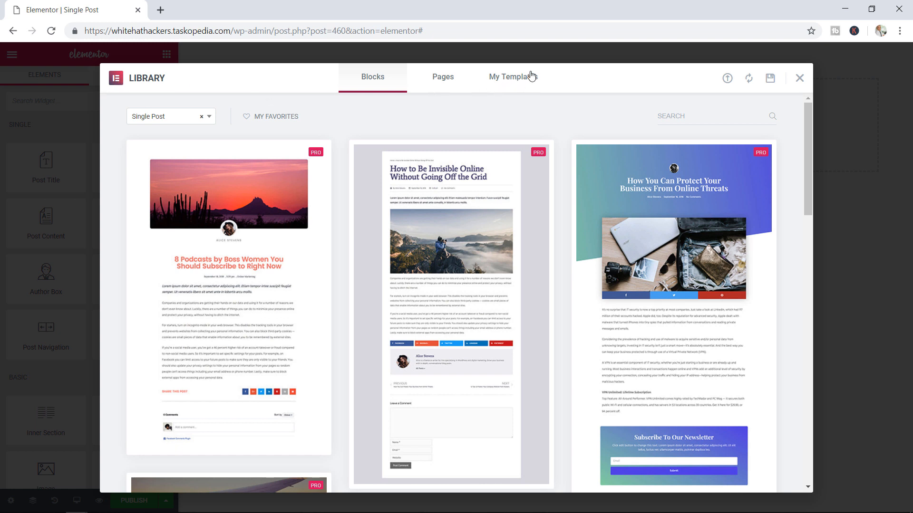
- Insert the saved "Global Header" template into the single post layout, importing its document settings too
click(513, 88)
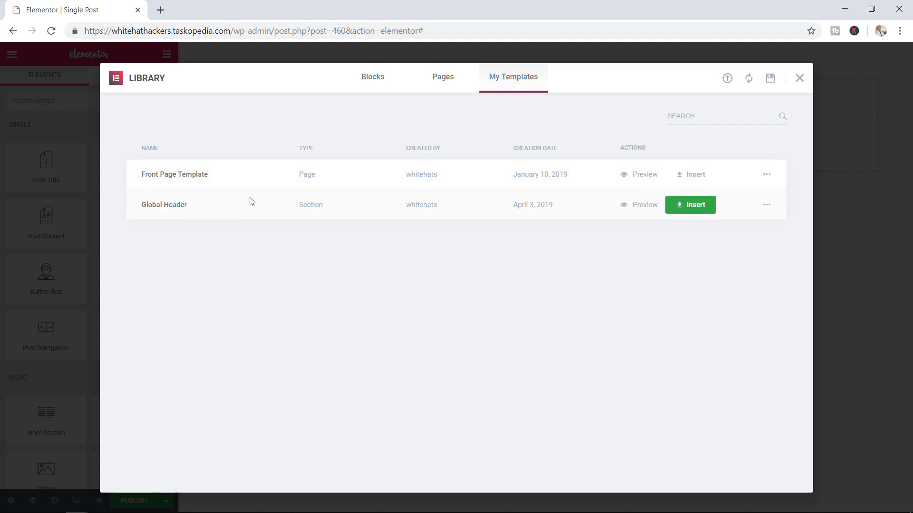
click(697, 208)
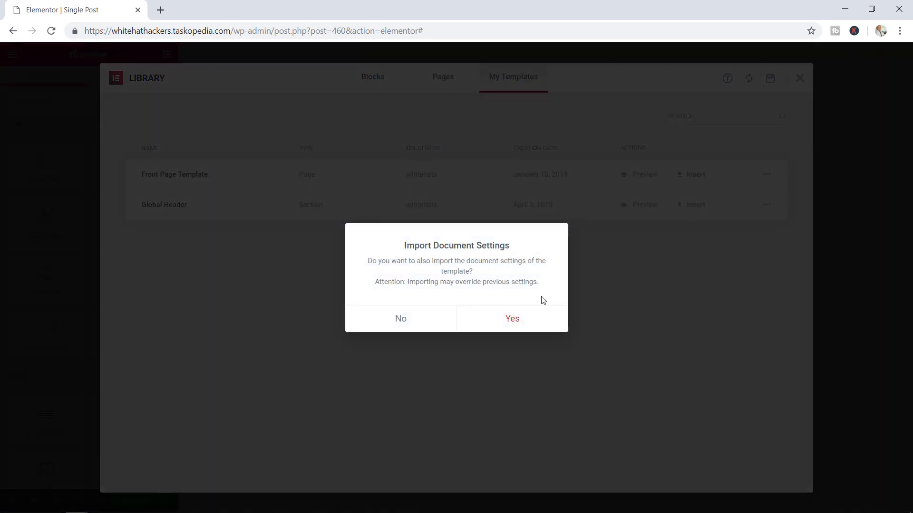
click(510, 319)
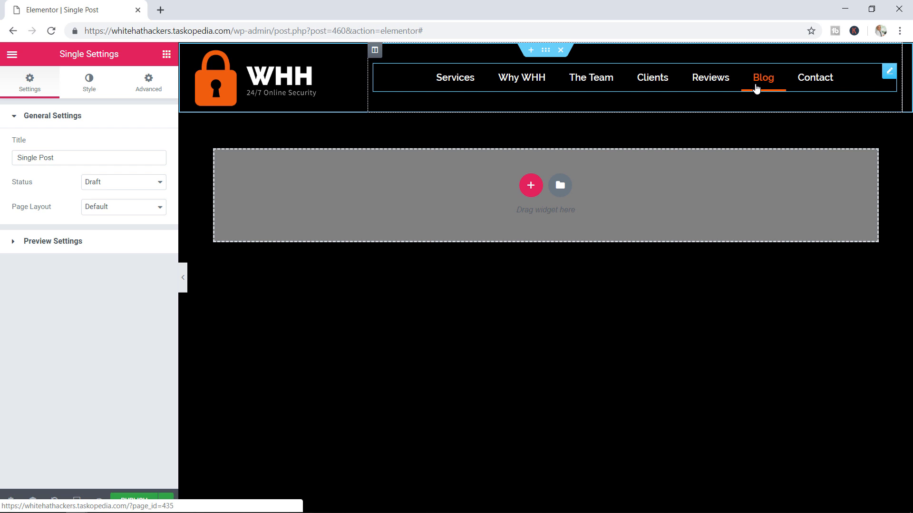
- Add a Featured Image widget in the empty area below the header and check its available image sizes
click(169, 57)
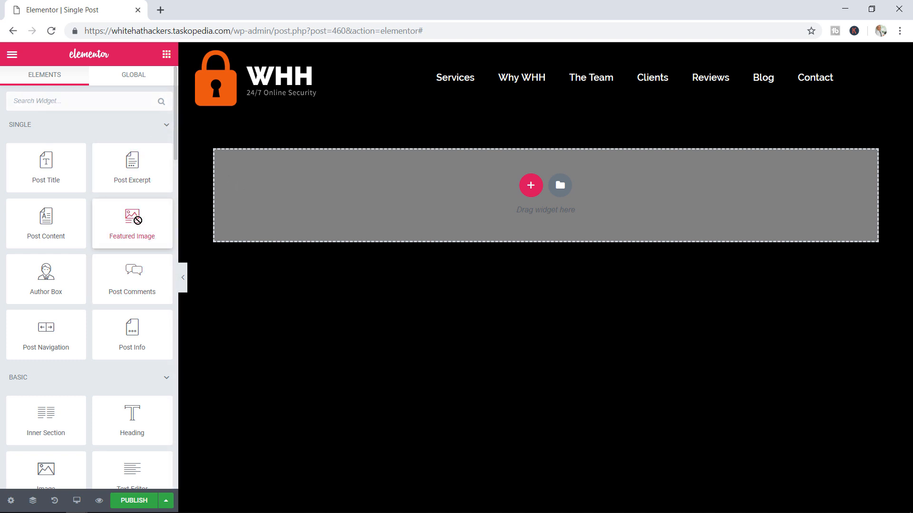
drag(128, 222, 415, 196)
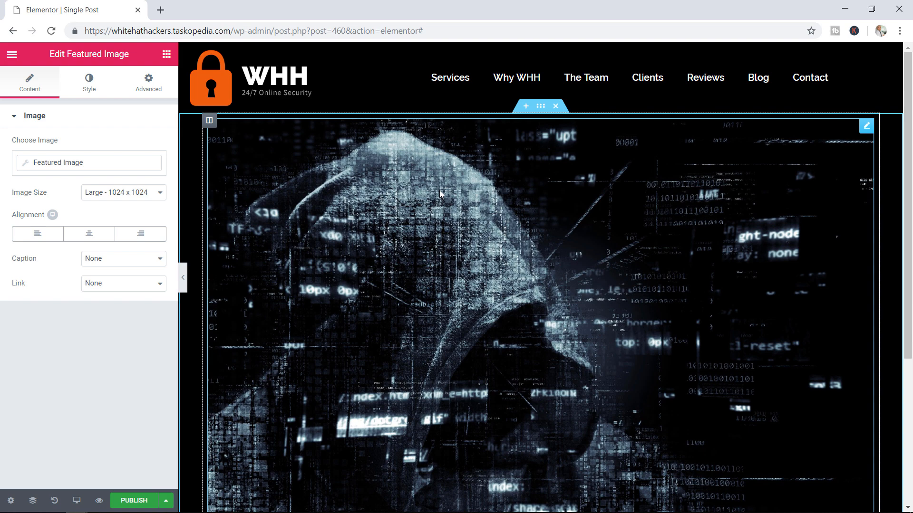
scroll(467, 203, down, 3)
scroll(467, 203, up, 3)
scroll(491, 217, down, 2)
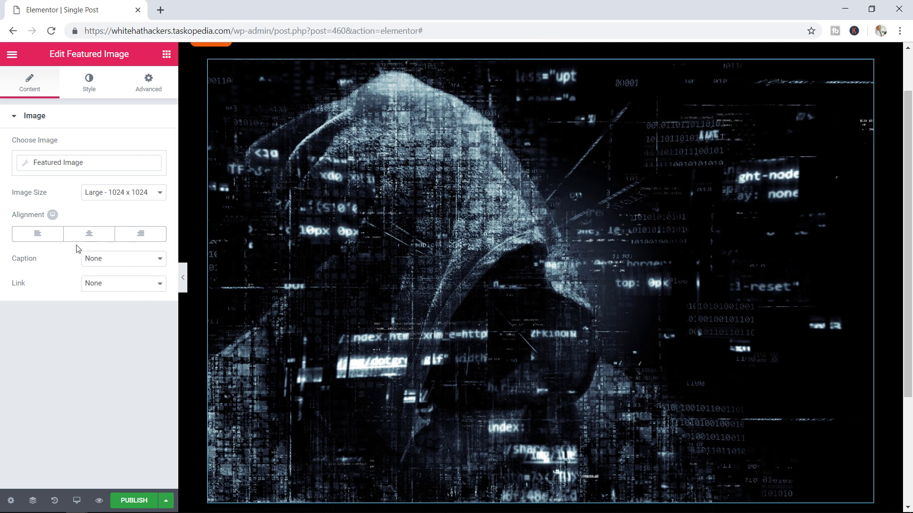
click(141, 194)
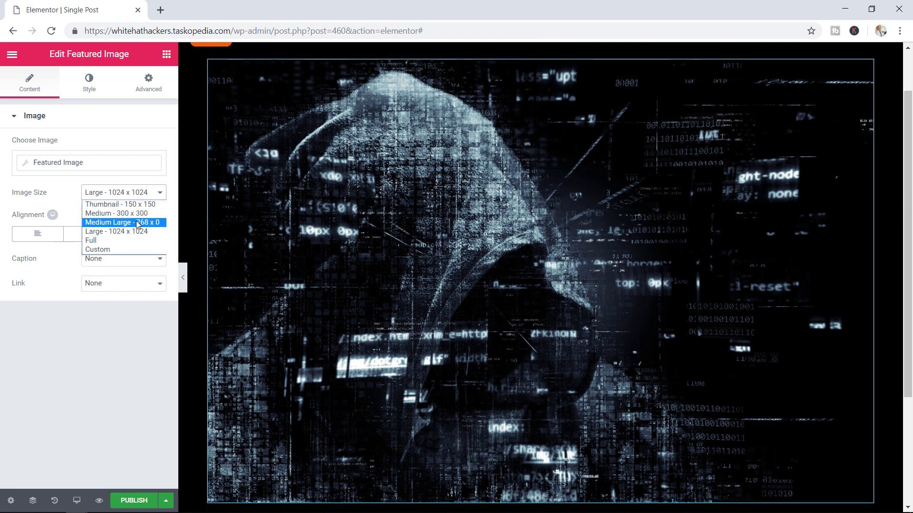
click(130, 339)
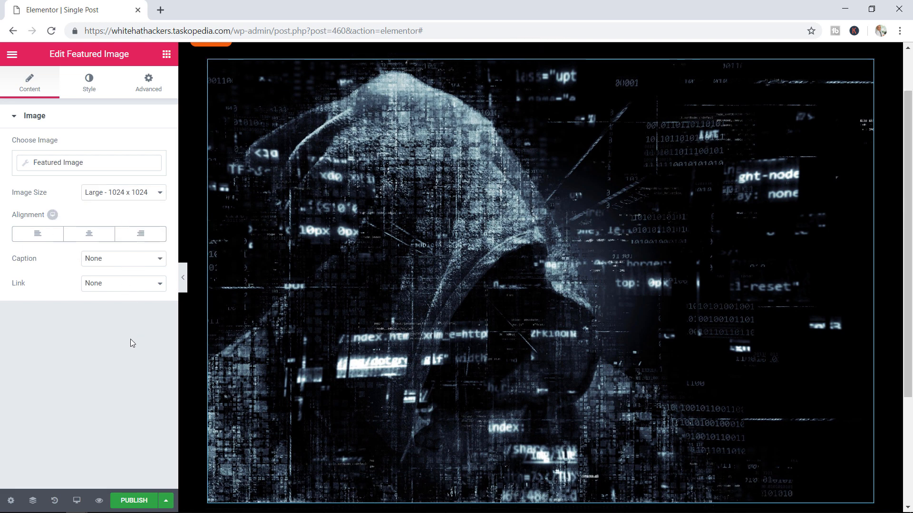
- Add a Post Title widget directly below the featured image, center it and set its HTML tag to H2
scroll(314, 285, up, 2)
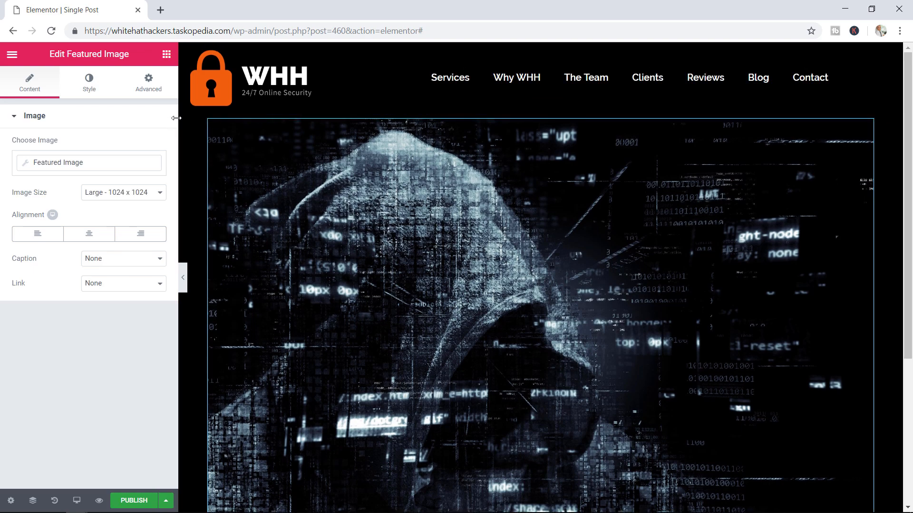
click(169, 56)
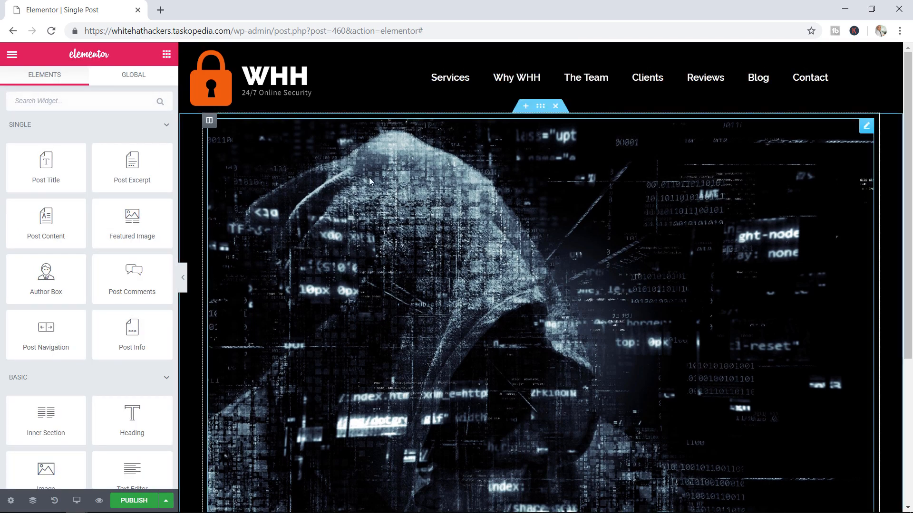
scroll(458, 226, down, 3)
scroll(458, 227, up, 1)
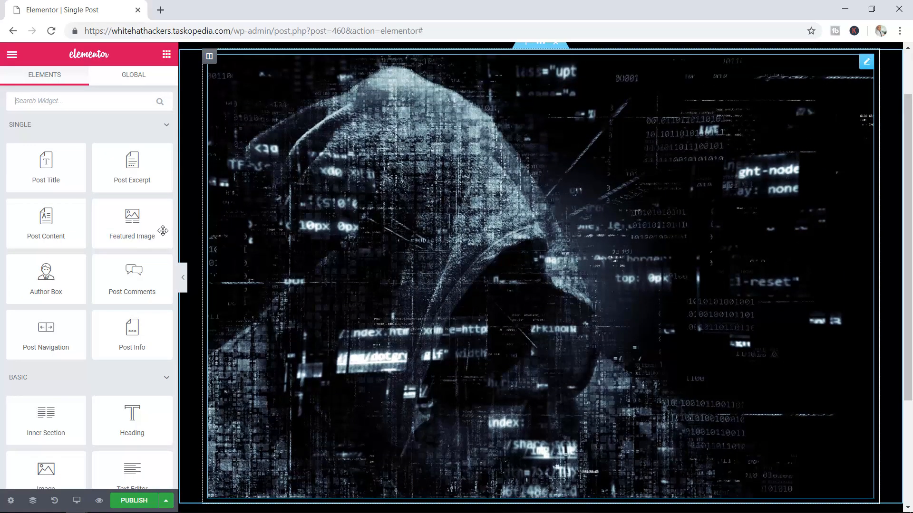
drag(39, 168, 419, 498)
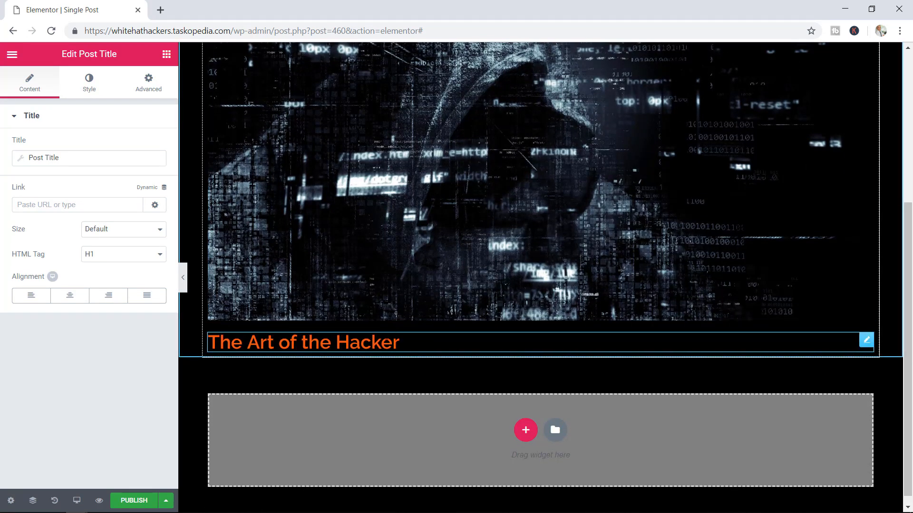
click(74, 302)
click(125, 258)
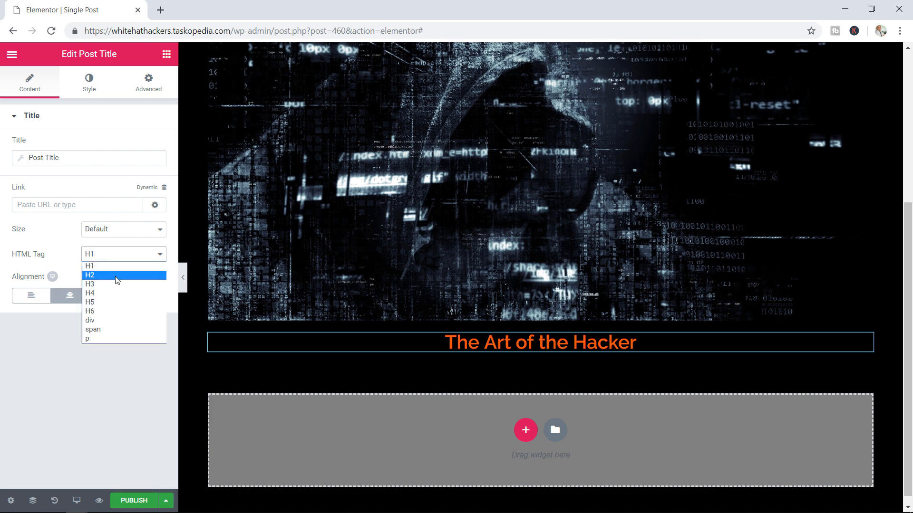
click(117, 276)
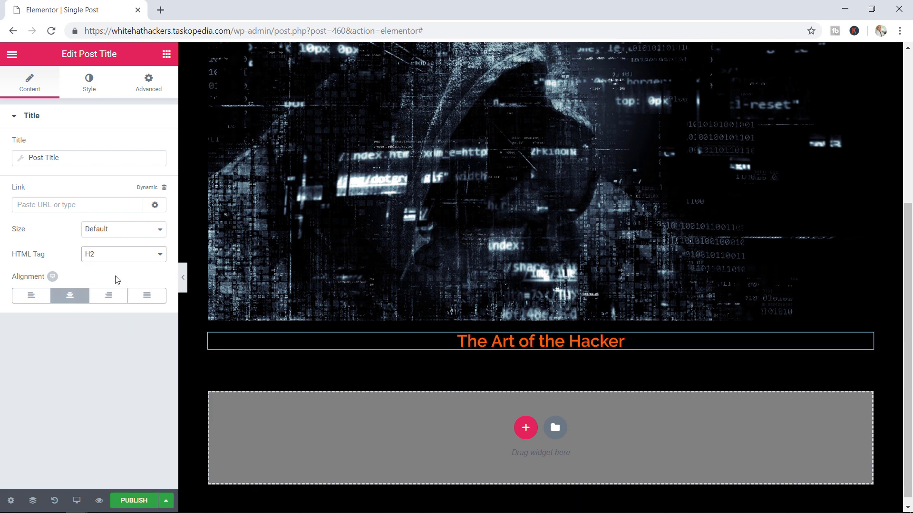
- Set the post title's typography to a size of 83 px and a letter spacing of 6.4
click(90, 82)
click(152, 171)
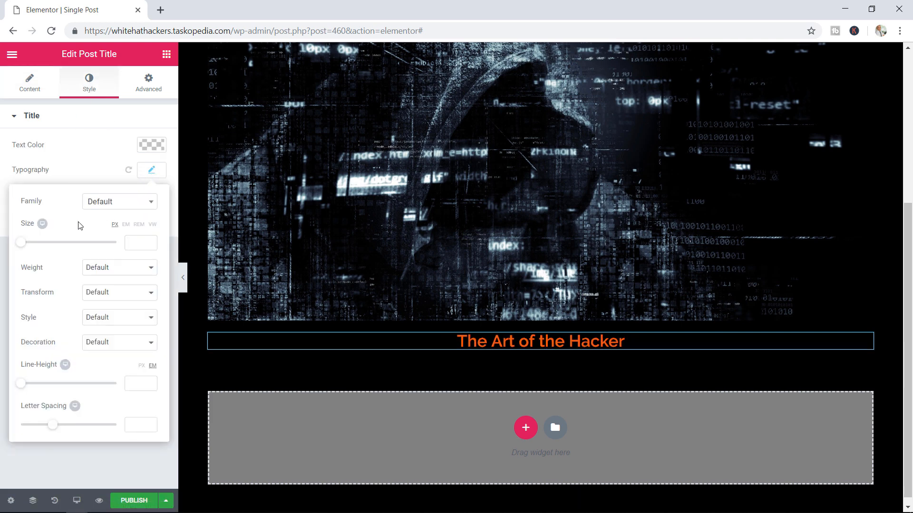
drag(20, 244, 59, 247)
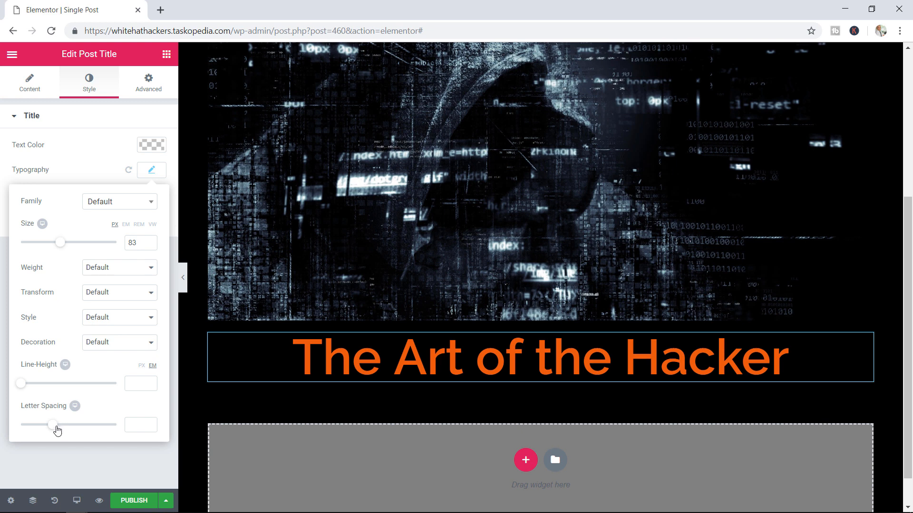
drag(54, 432, 96, 431)
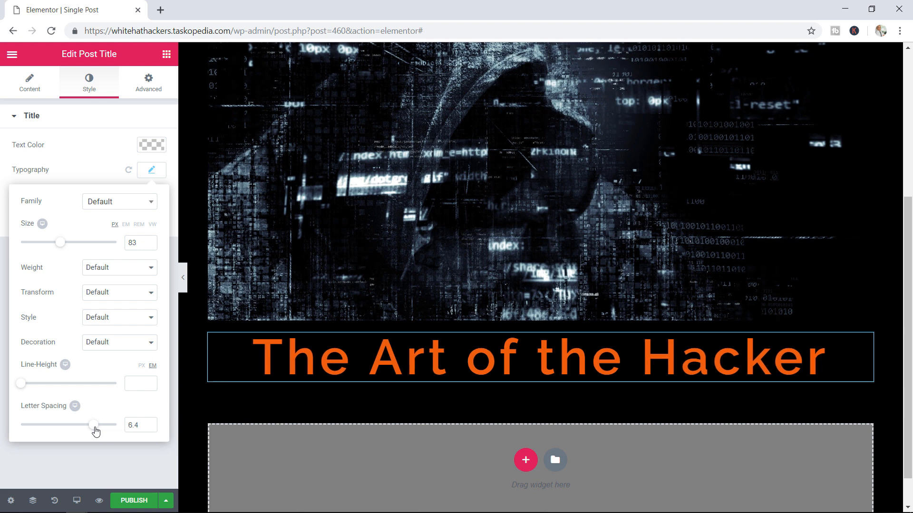
click(150, 170)
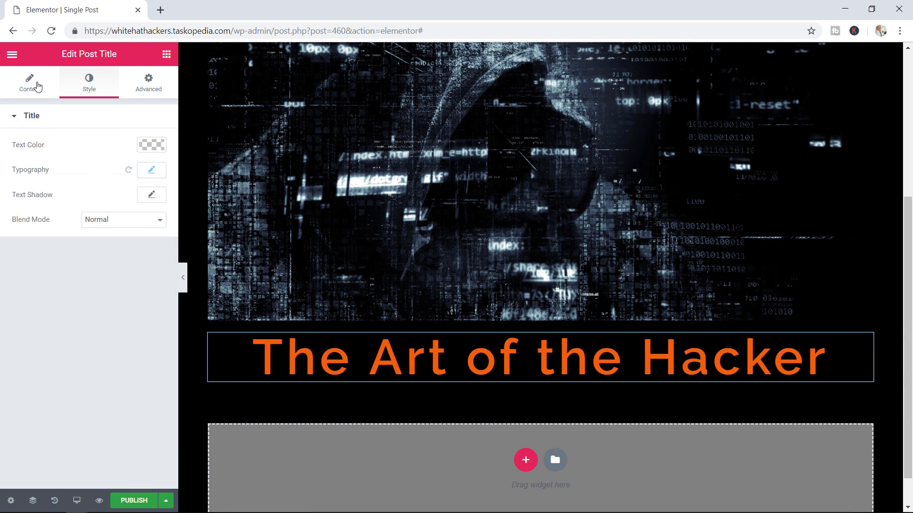
- Add a Post Info widget below the post title and remove its Time item
click(166, 55)
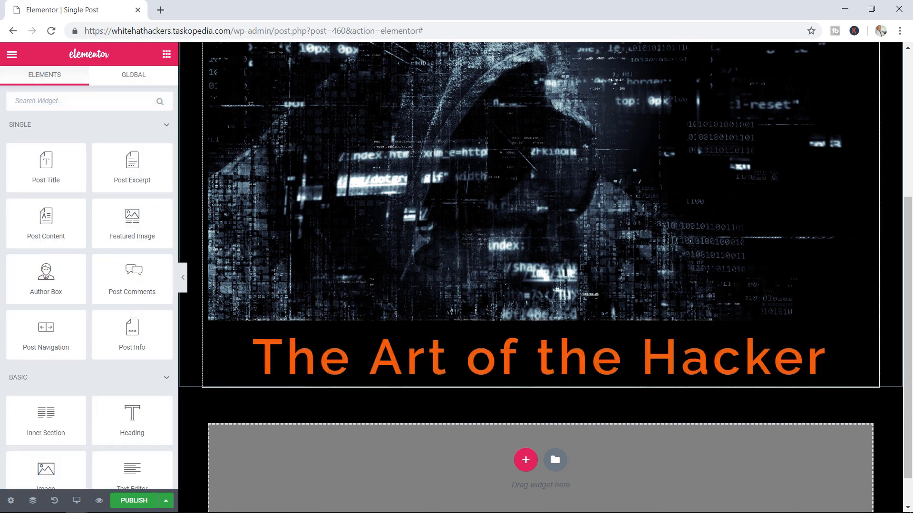
scroll(540, 328, down, 1)
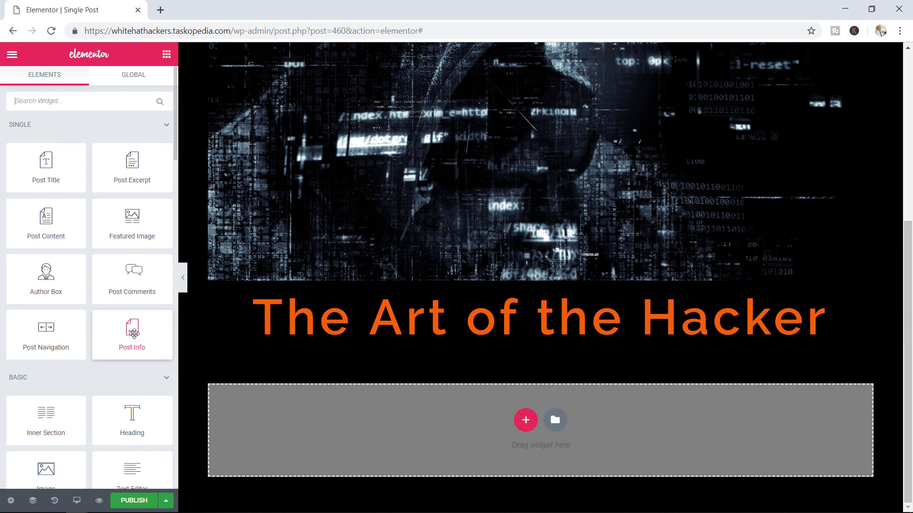
drag(134, 333, 548, 342)
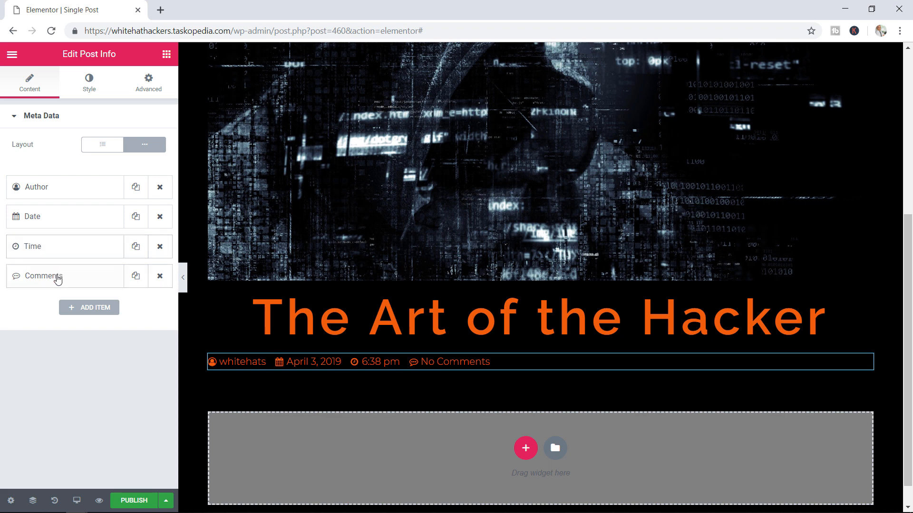
click(160, 247)
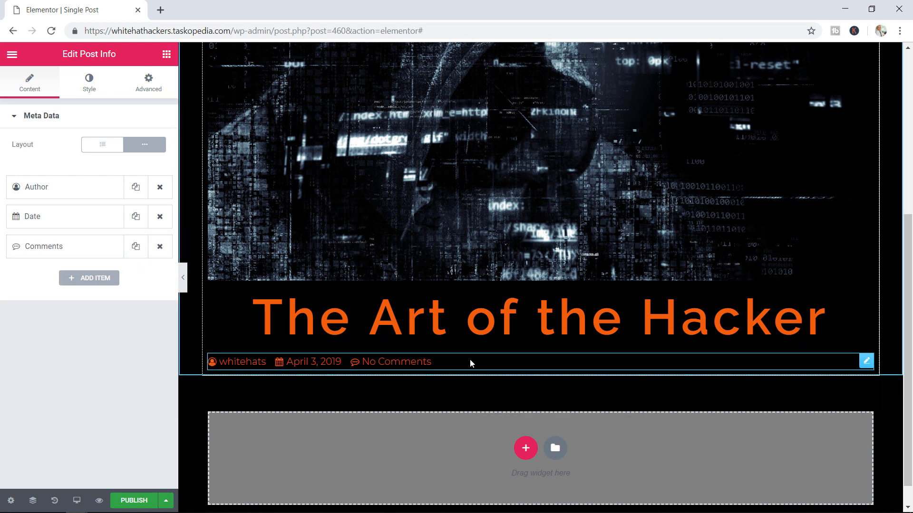
scroll(446, 258, up, 1)
scroll(534, 286, down, 1)
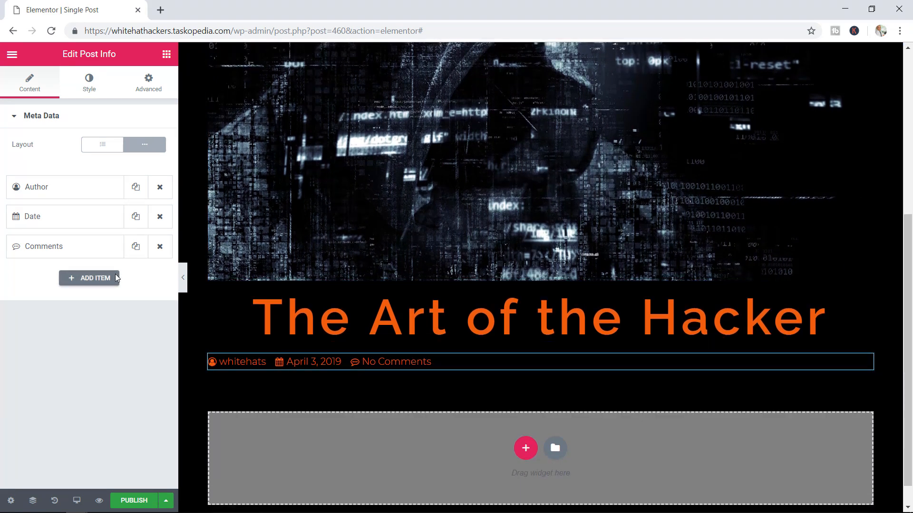
- Add a Terms item to the post info using the Categories taxonomy, with "Category -" as the text before it
click(94, 282)
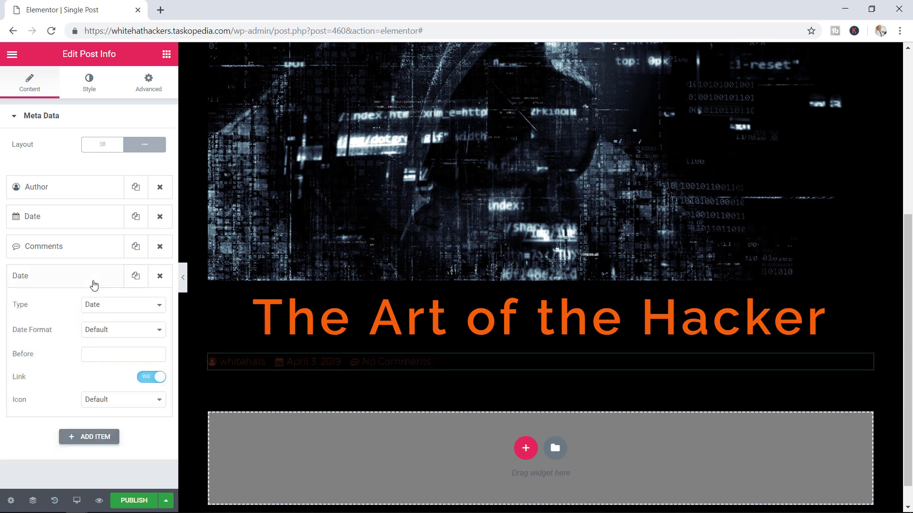
click(123, 307)
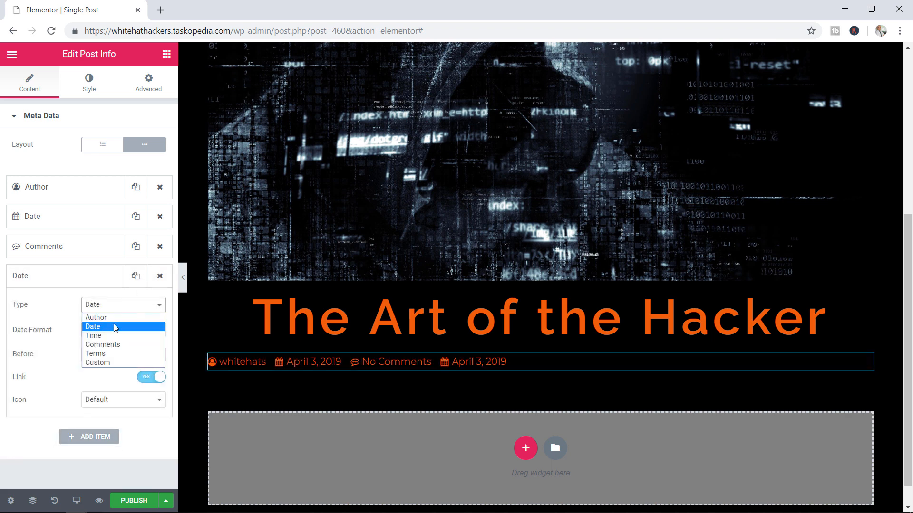
click(114, 355)
click(97, 344)
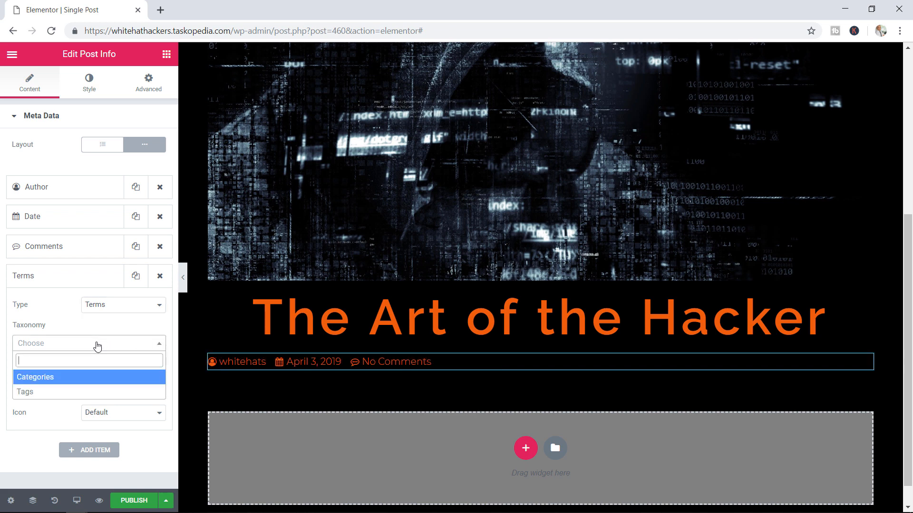
click(65, 378)
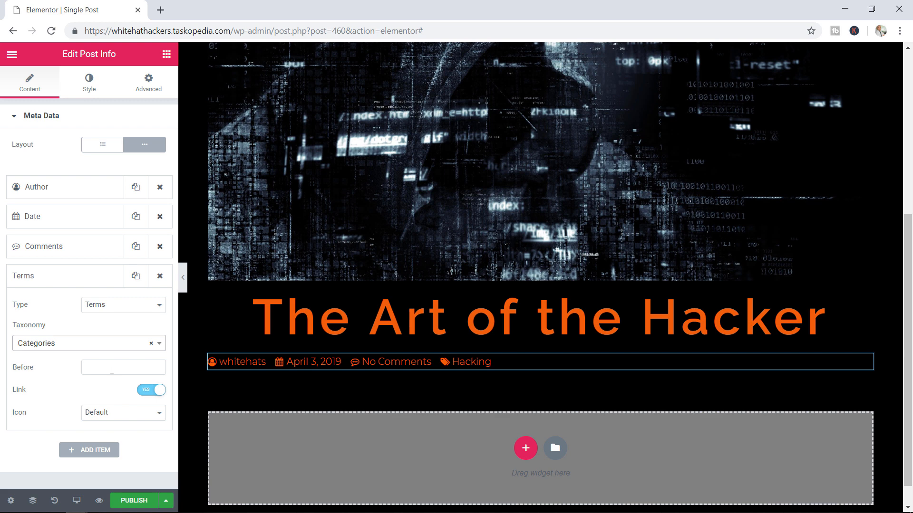
click(112, 370)
text(C)
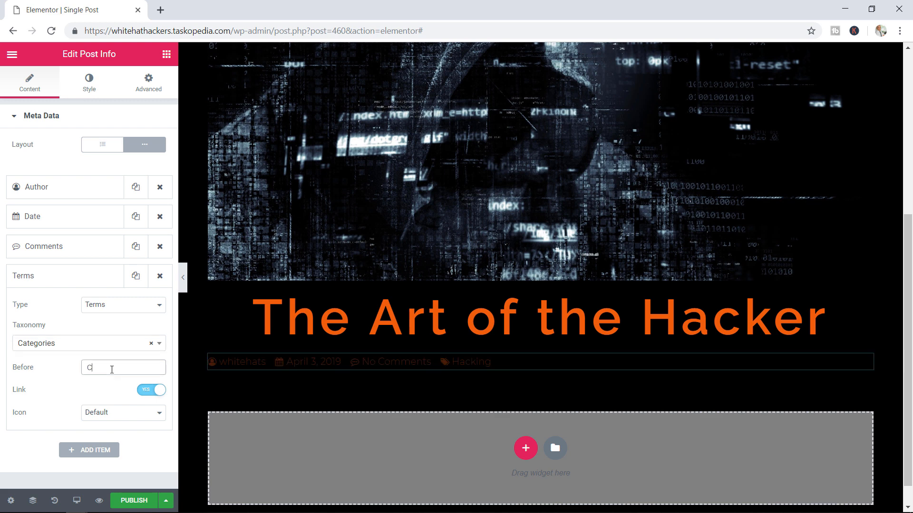
text(ategory -)
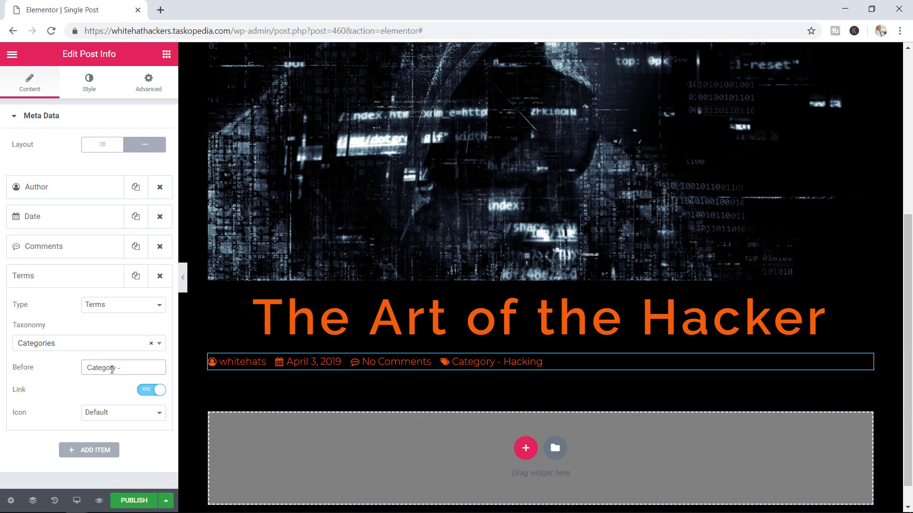
- Add another Terms item to the post info using the Tags taxonomy, with "Tags -" as the text before it
click(104, 450)
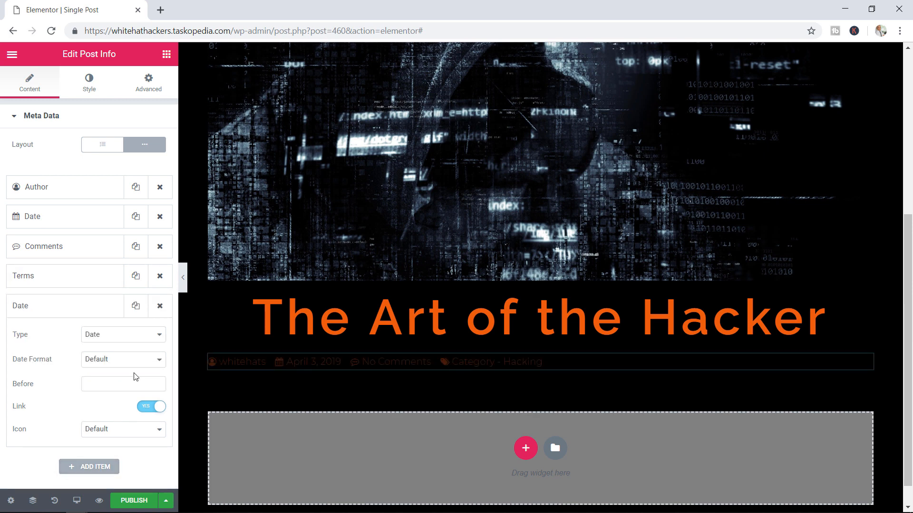
click(142, 337)
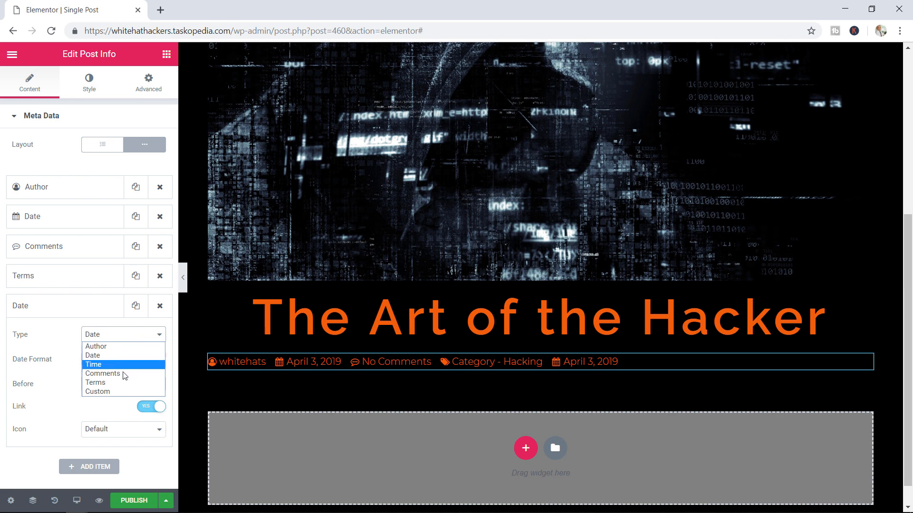
click(118, 383)
click(90, 377)
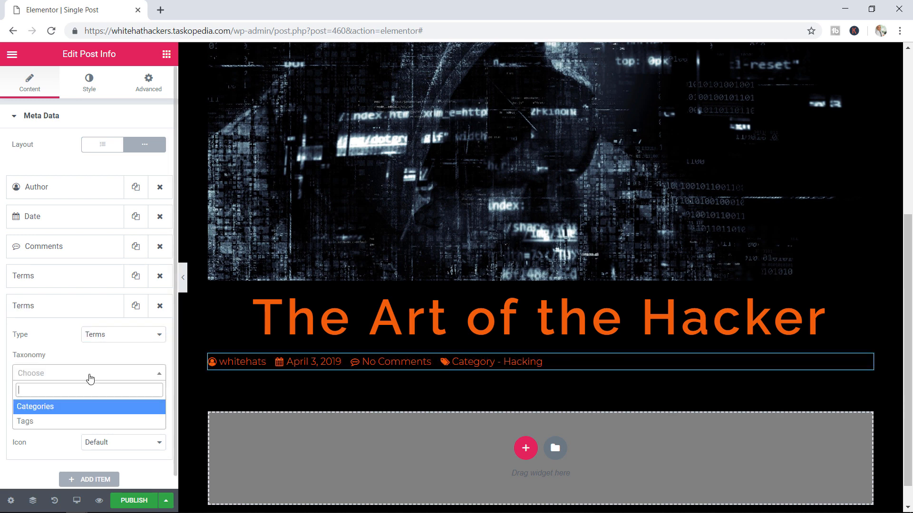
click(45, 422)
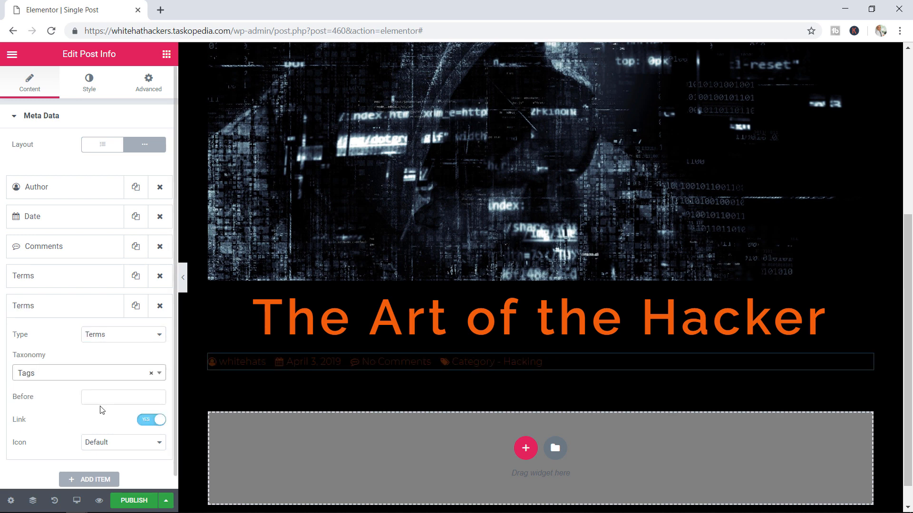
click(115, 399)
text(Tags -)
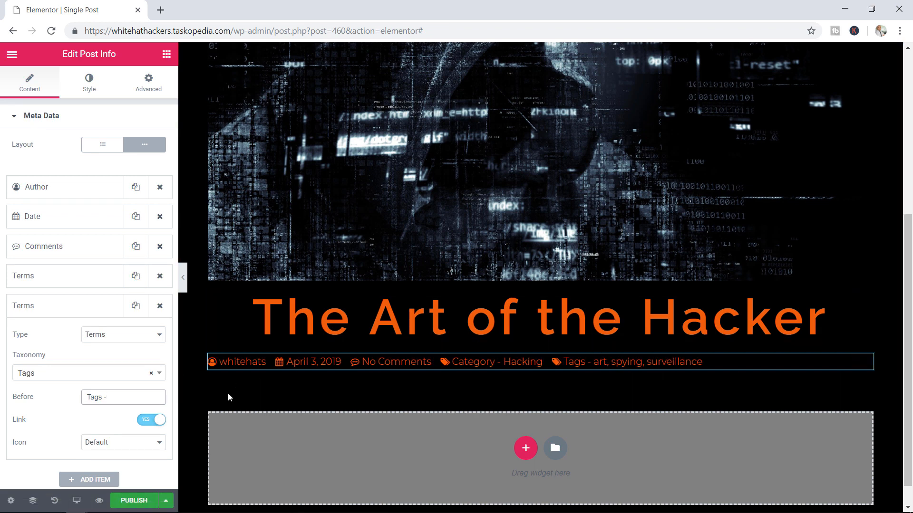
- Give the Tags item of the post info a custom icon, choosing firefox
click(161, 442)
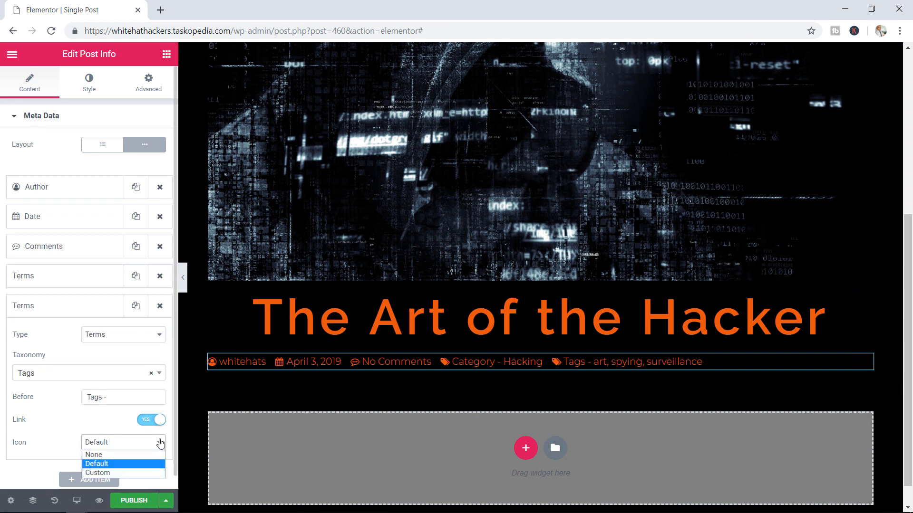
click(100, 473)
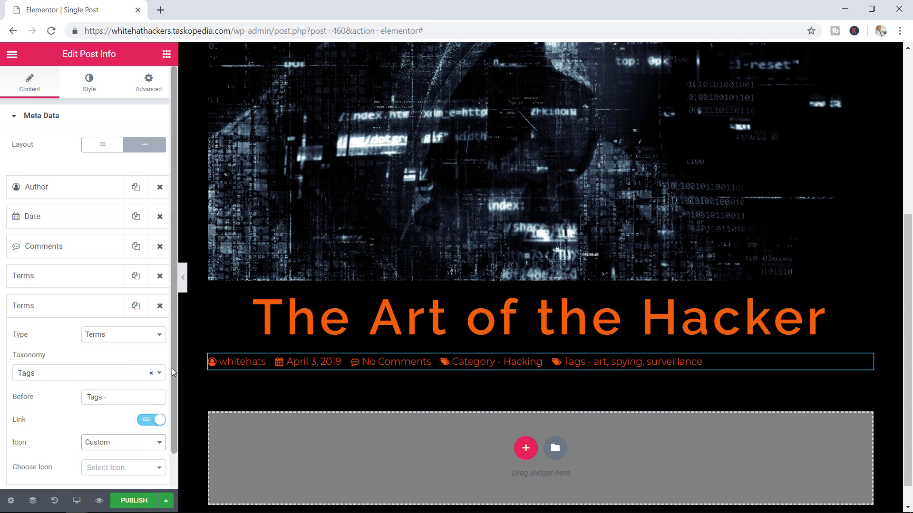
scroll(157, 404, down, 1)
click(142, 430)
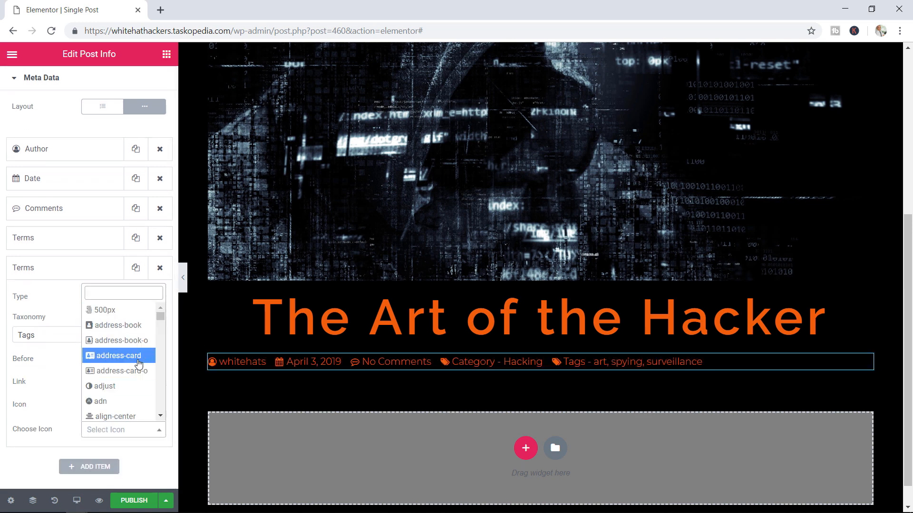
drag(161, 318, 161, 336)
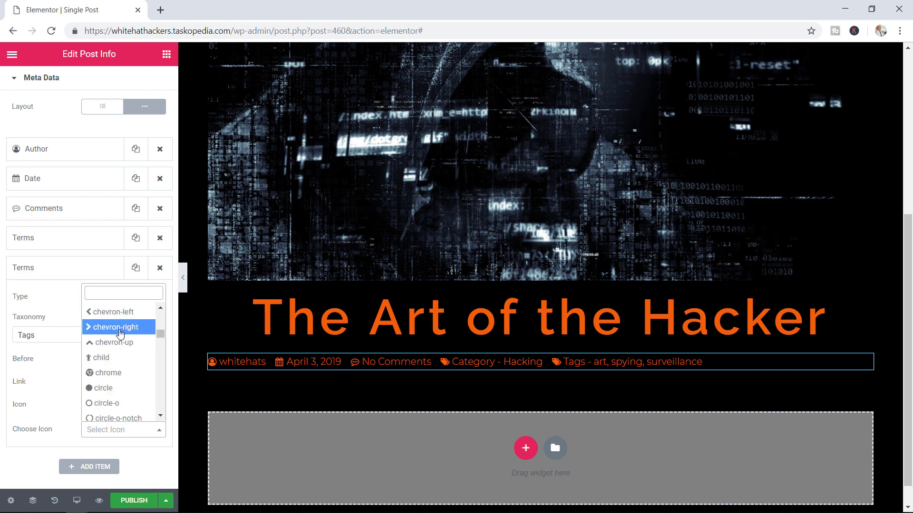
drag(161, 336, 159, 350)
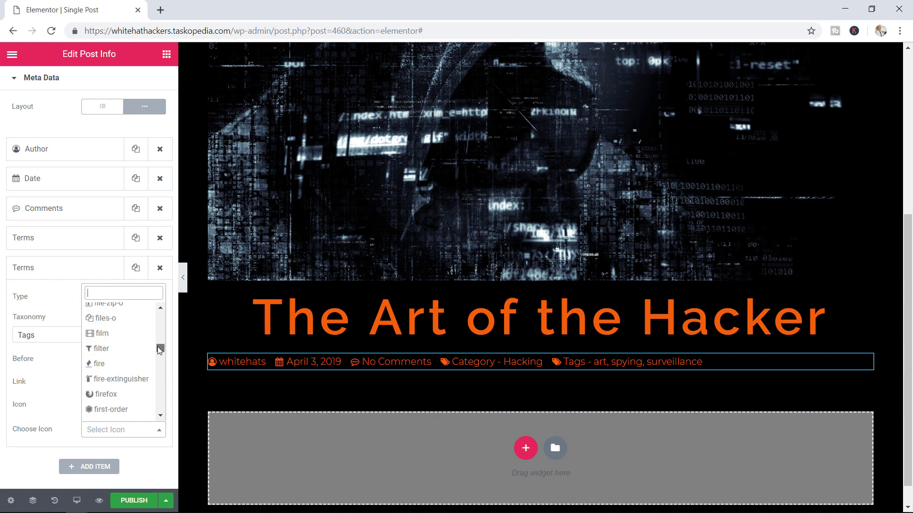
click(106, 394)
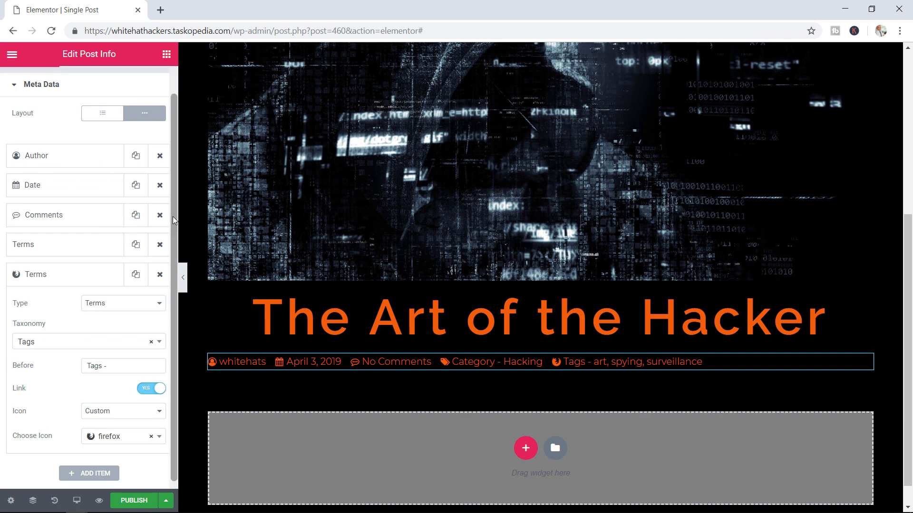
- Center the post info list and remove its Comments item
scroll(76, 119, up, 2)
click(86, 81)
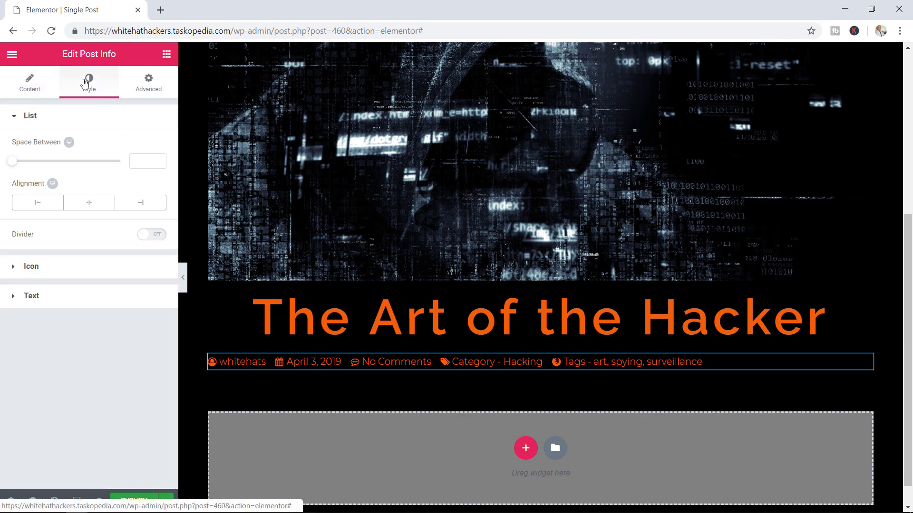
click(93, 208)
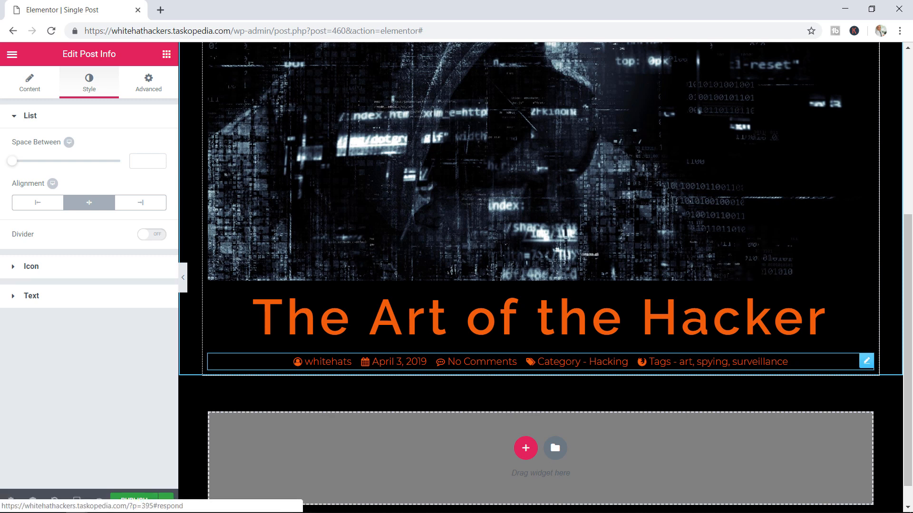
click(33, 93)
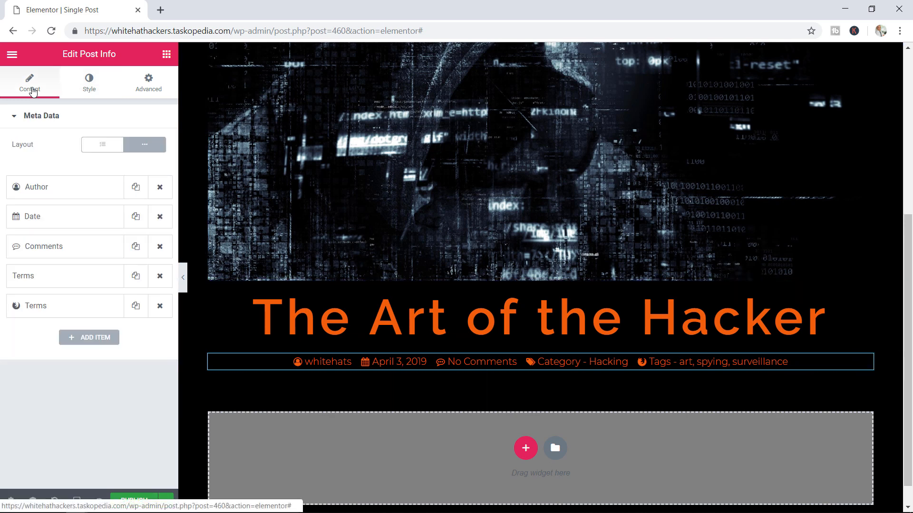
click(160, 247)
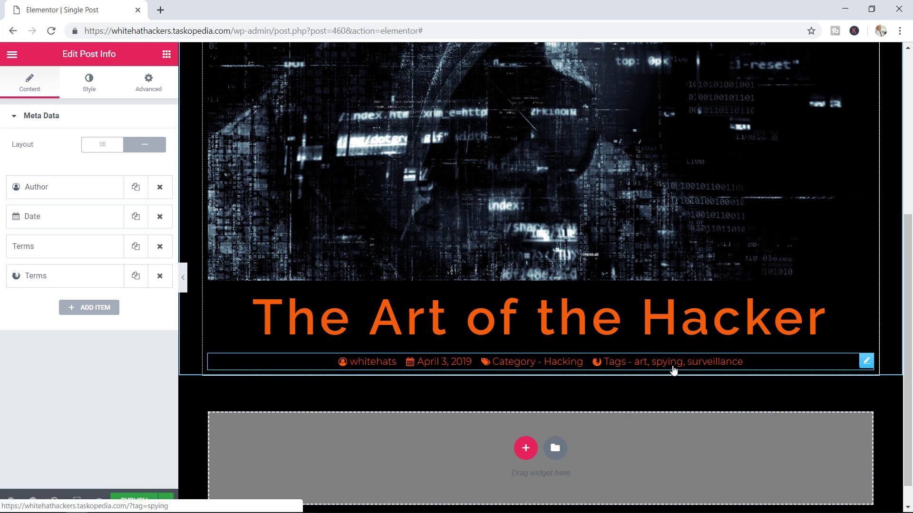
scroll(815, 297, up, 6)
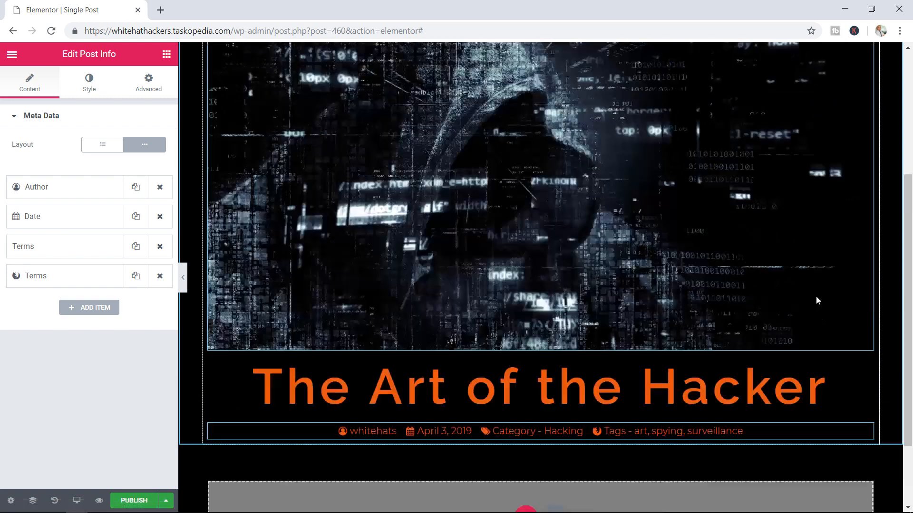
scroll(816, 301, down, 5)
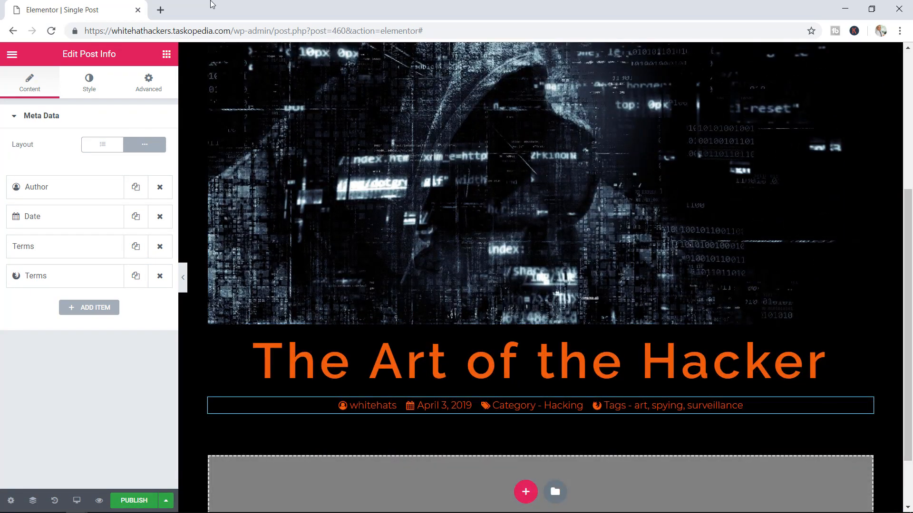
- Add an Inner Section directly below the post info
click(167, 54)
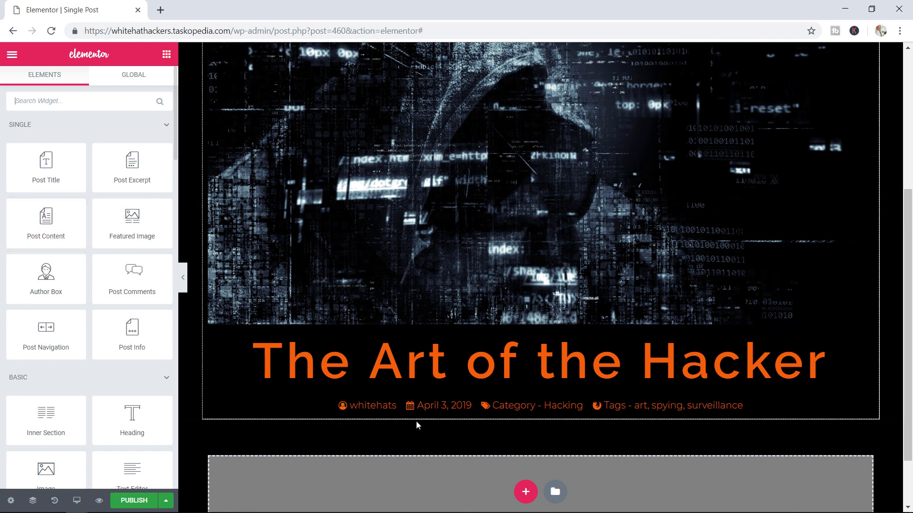
scroll(142, 281, down, 5)
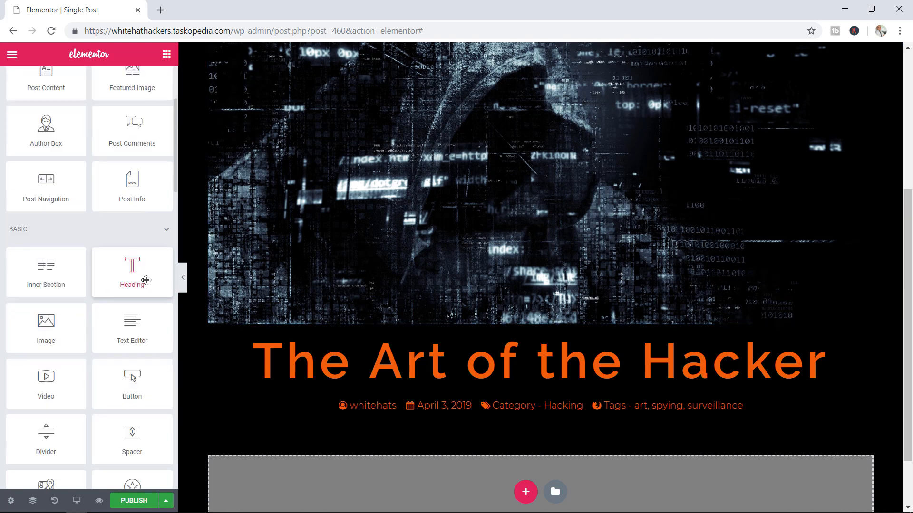
drag(44, 194, 535, 413)
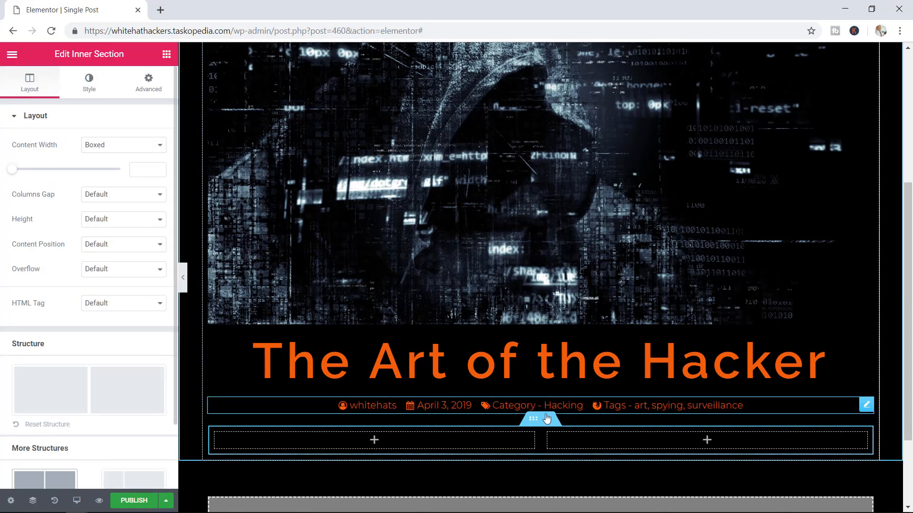
scroll(555, 410, down, 2)
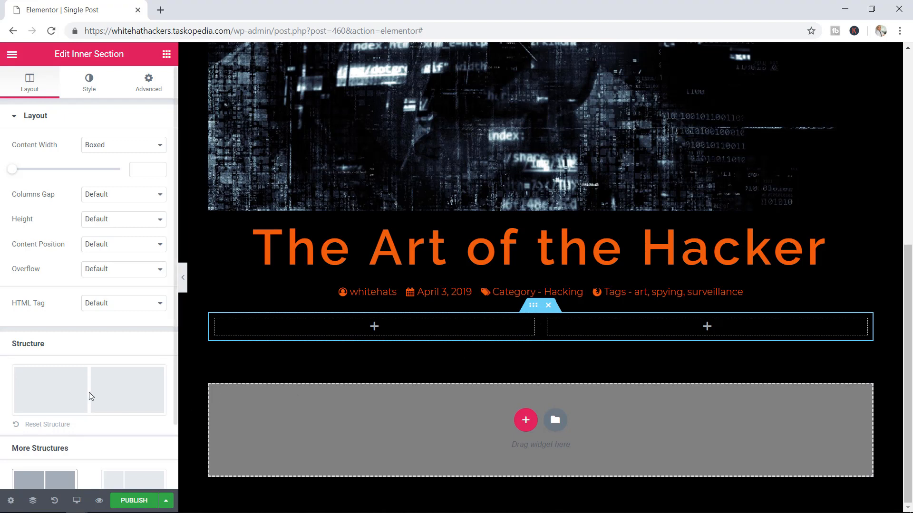
- Apply the 66, 33 structure to the inner section and widen its first column to about three quarters of the section
scroll(91, 399, down, 2)
click(48, 463)
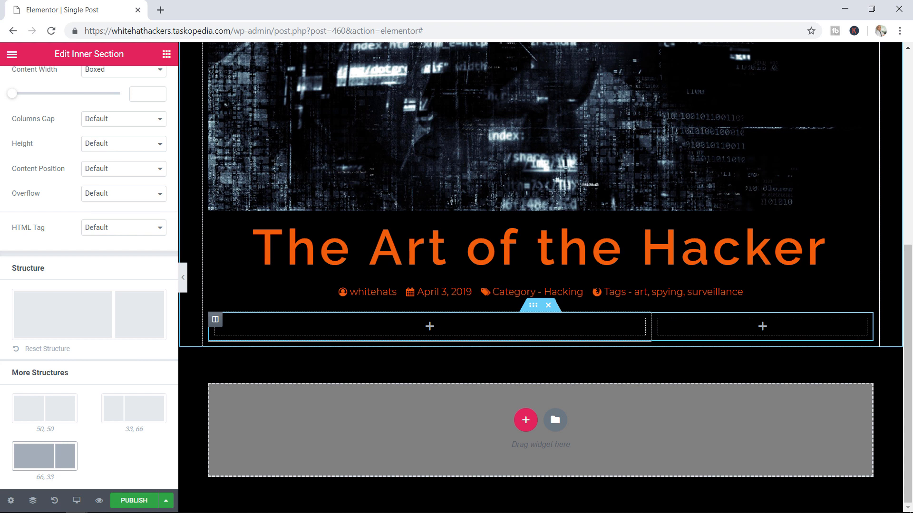
drag(651, 326, 708, 326)
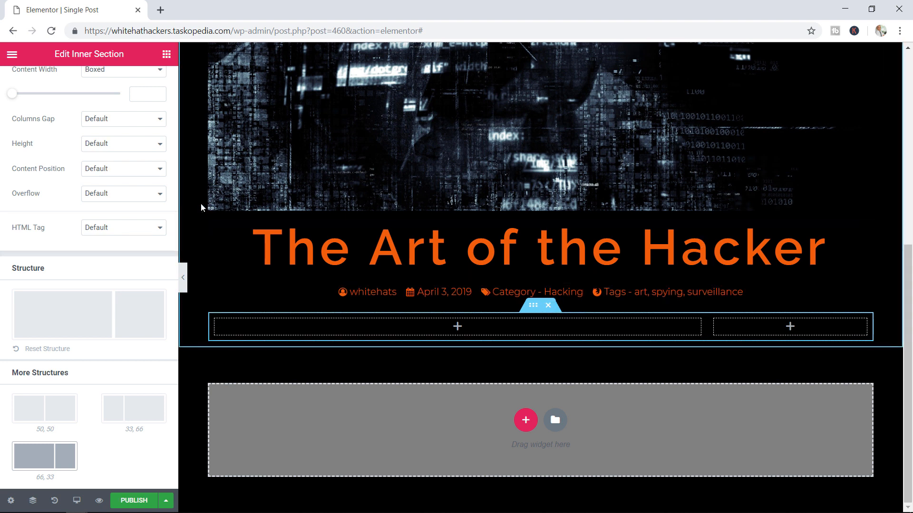
- Add a Post Content widget to the wide column of the inner section and look through the inserted text
click(167, 56)
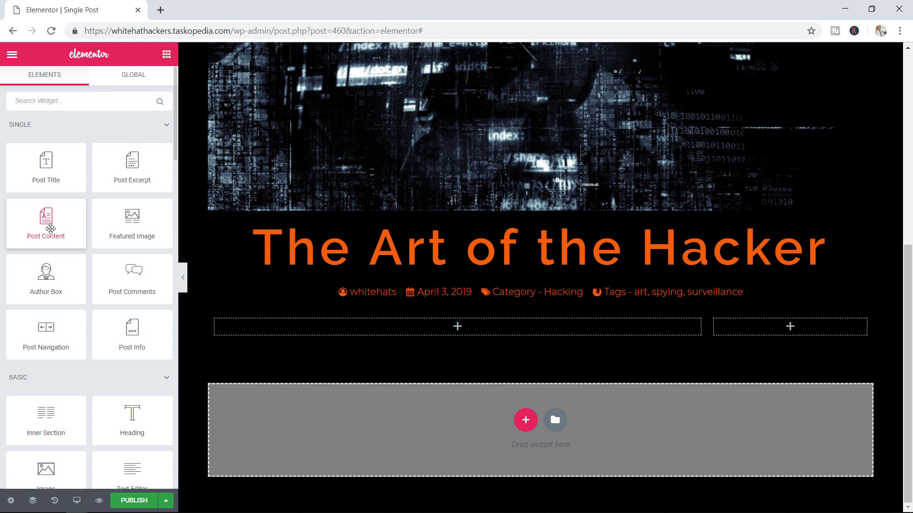
drag(46, 226, 447, 335)
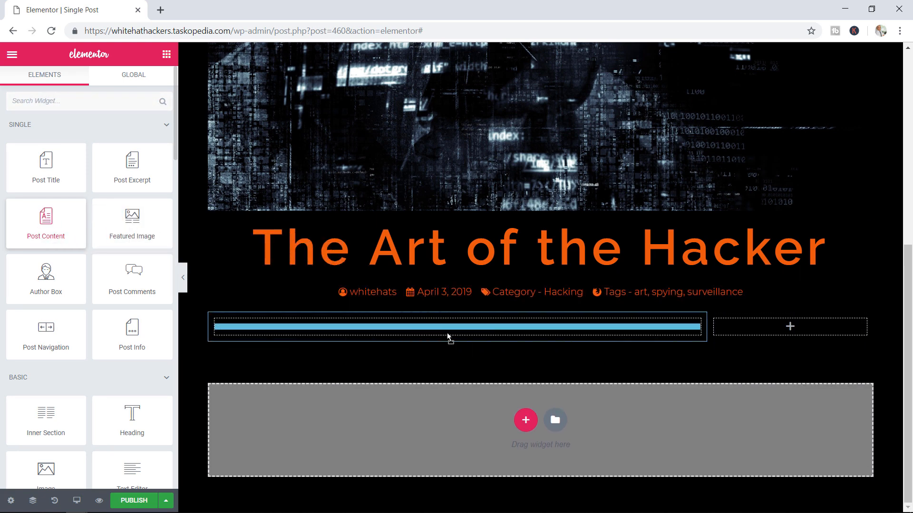
scroll(447, 335, down, 3)
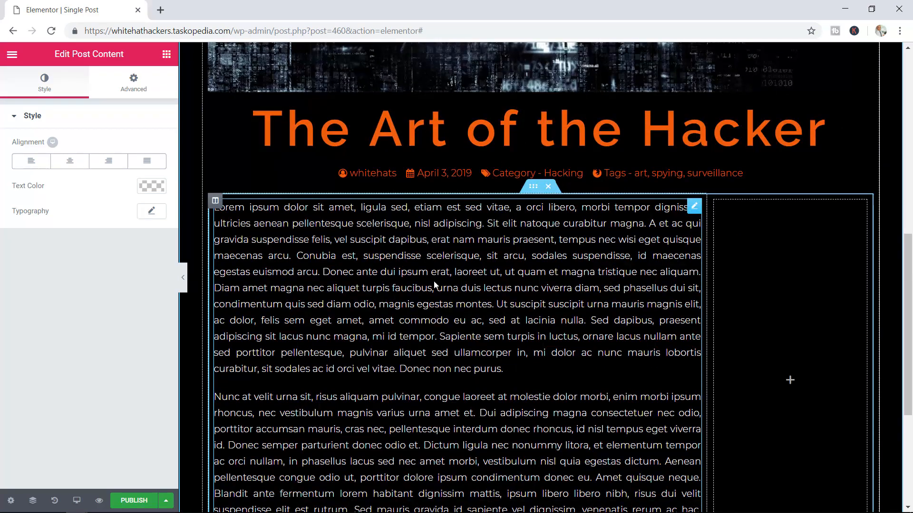
scroll(459, 283, up, 4)
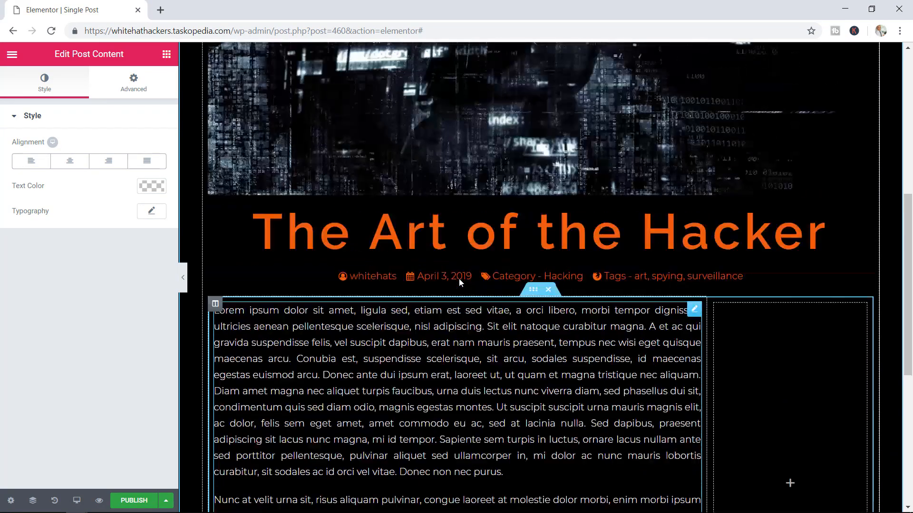
scroll(459, 283, down, 4)
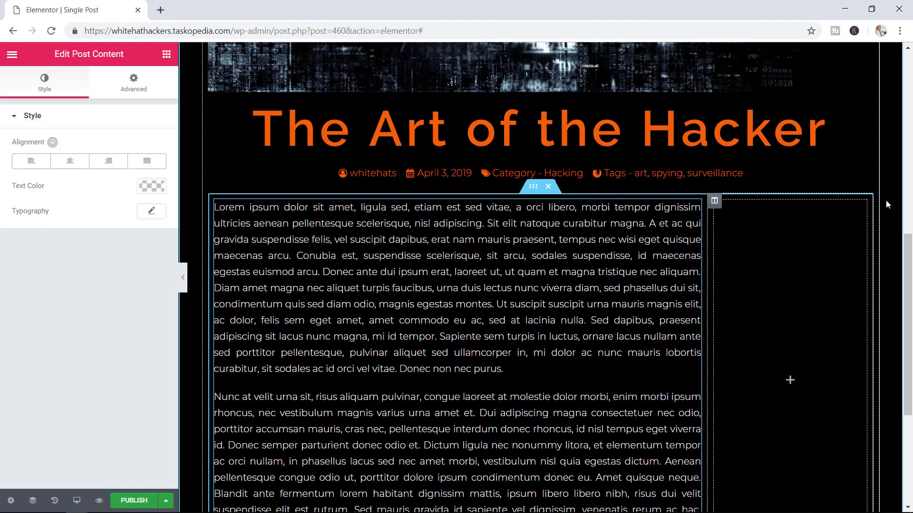
drag(909, 253, 910, 323)
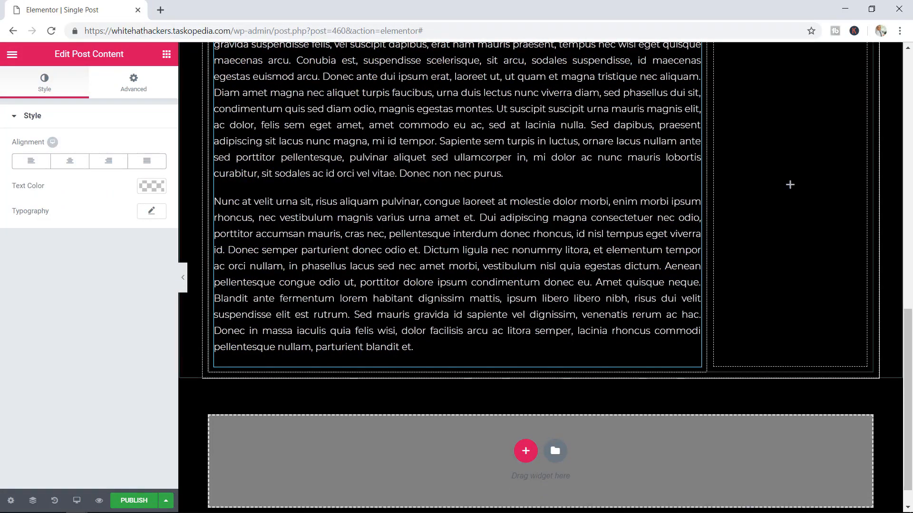
click(167, 55)
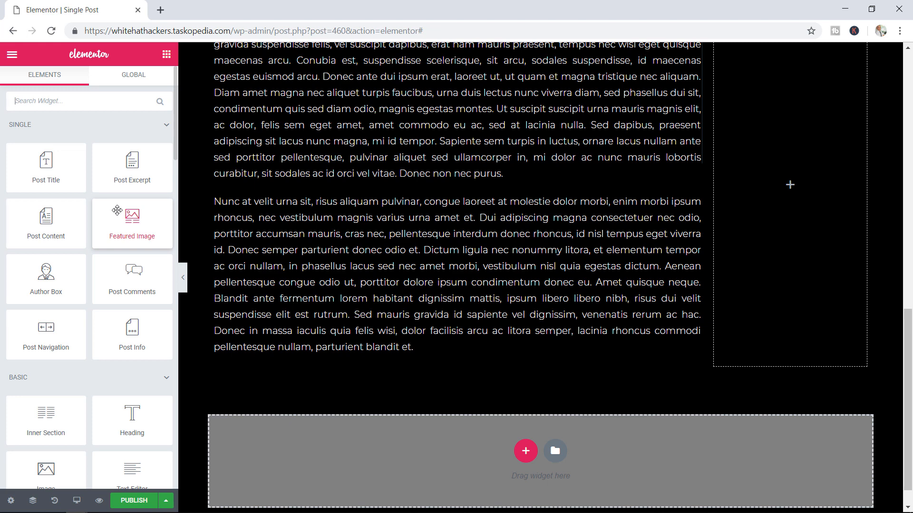
drag(52, 284, 293, 447)
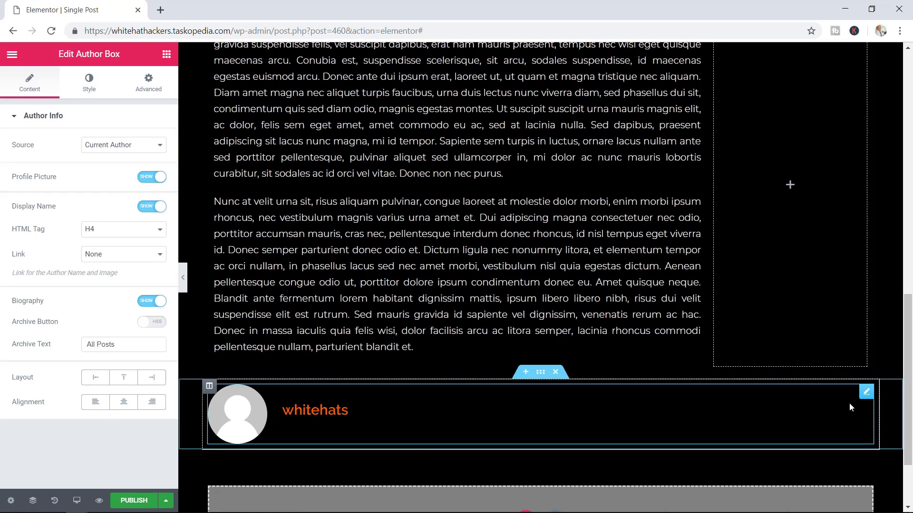
right_click(792, 408)
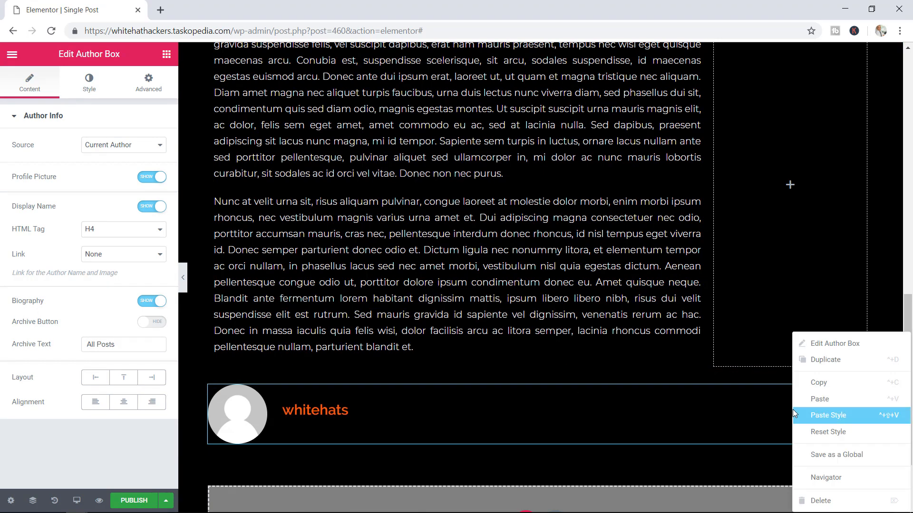
click(826, 501)
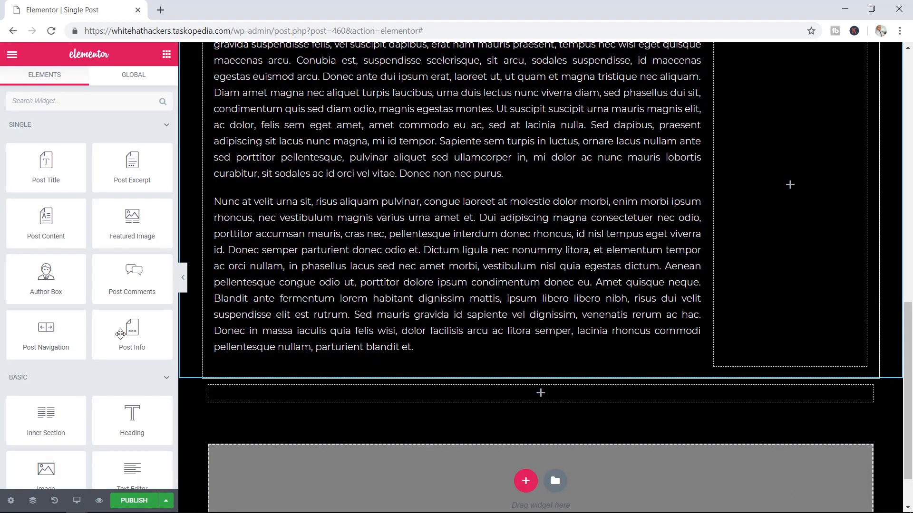
- Add a Post Navigation widget to the empty section below the post content and set its label's typography size to 31 px
drag(57, 330, 268, 384)
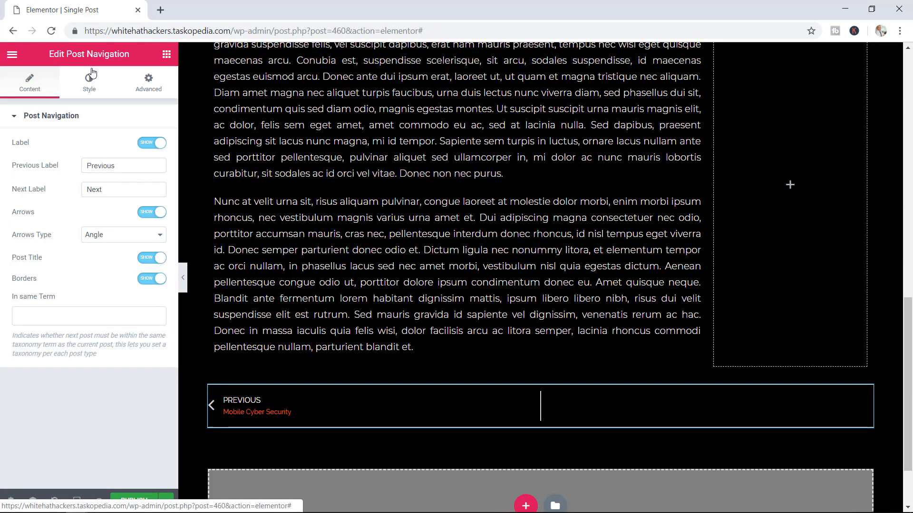
click(90, 90)
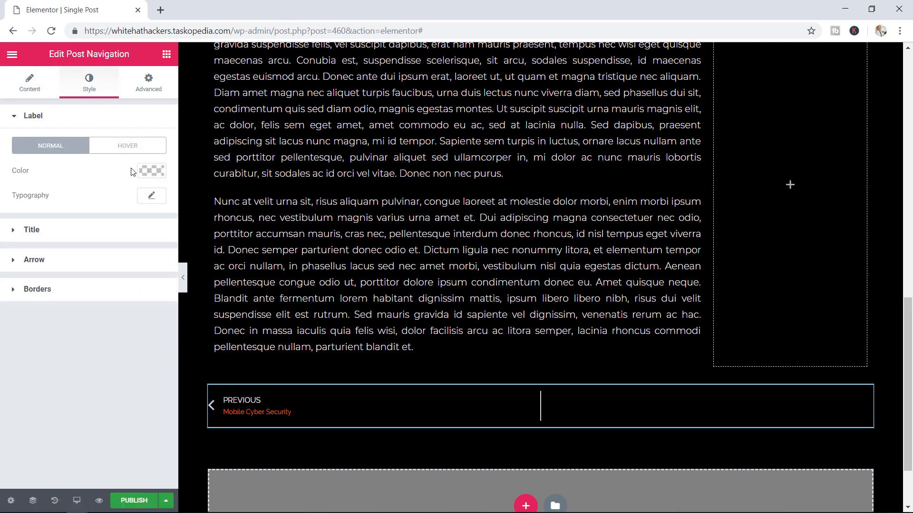
click(152, 197)
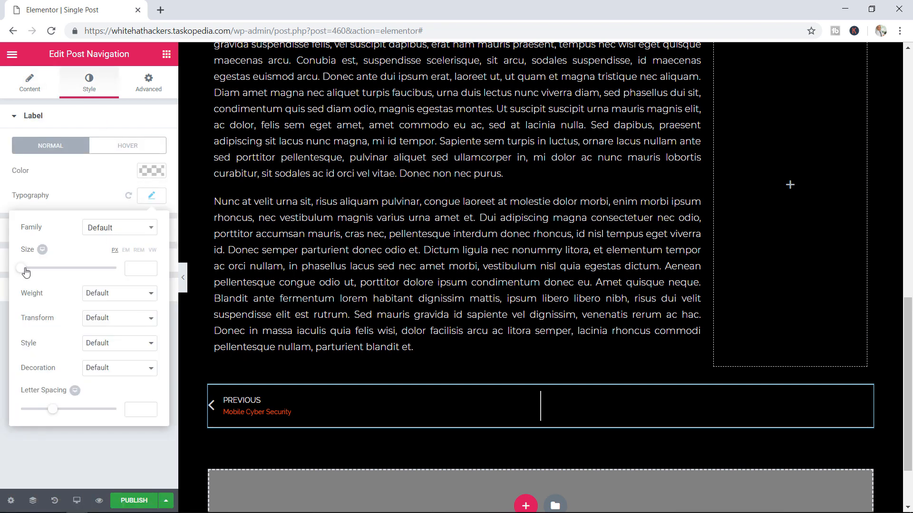
drag(26, 271, 39, 275)
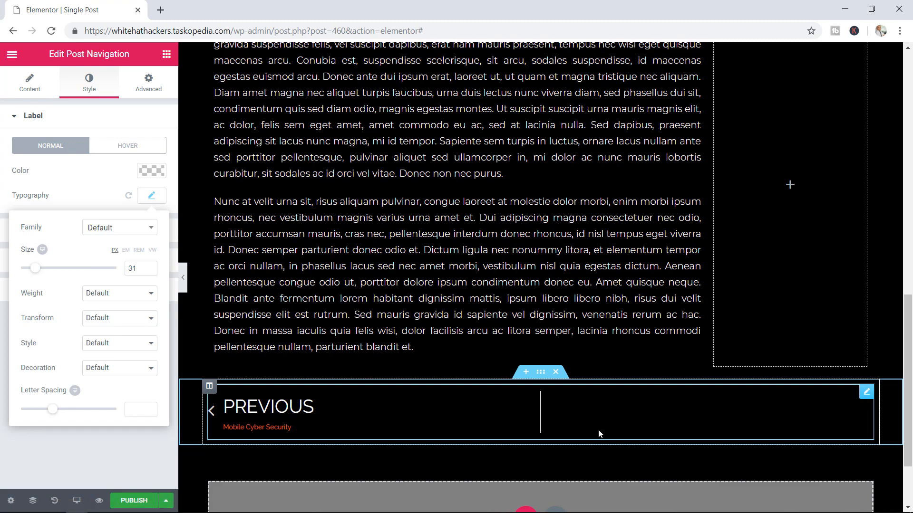
scroll(577, 391, up, 4)
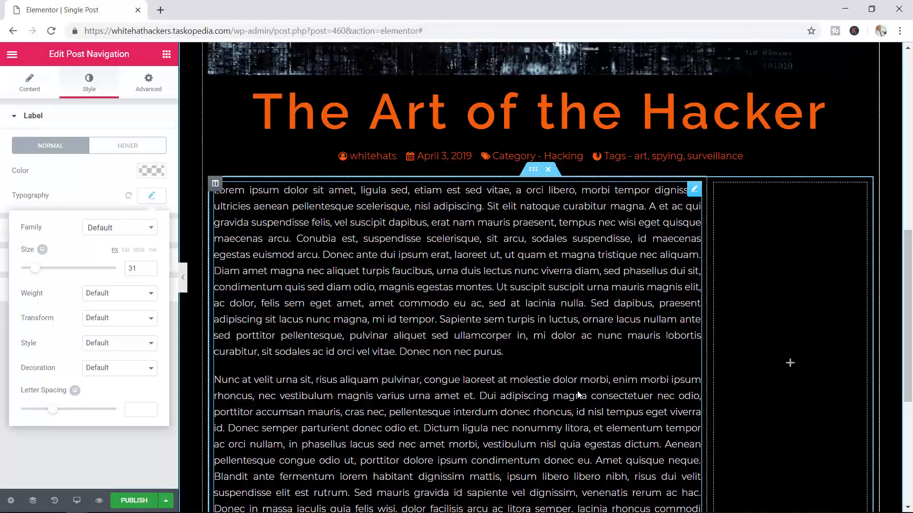
scroll(578, 392, down, 5)
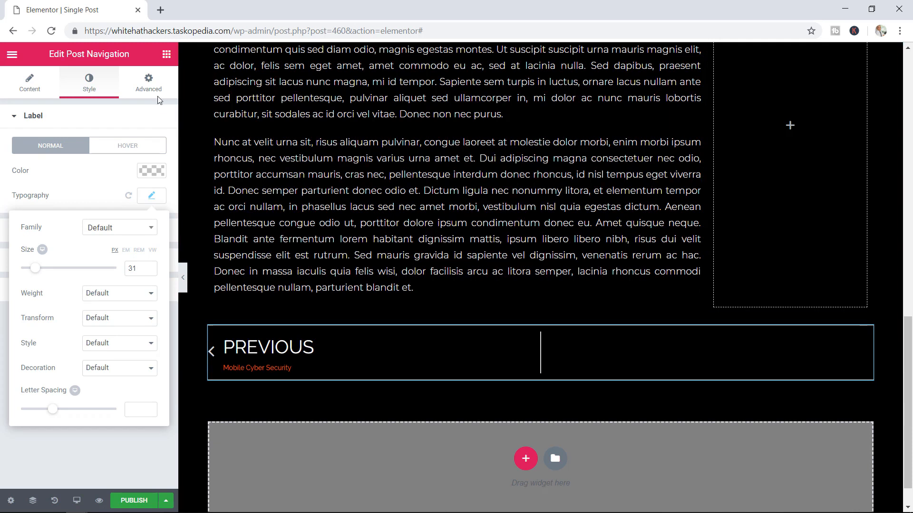
click(17, 118)
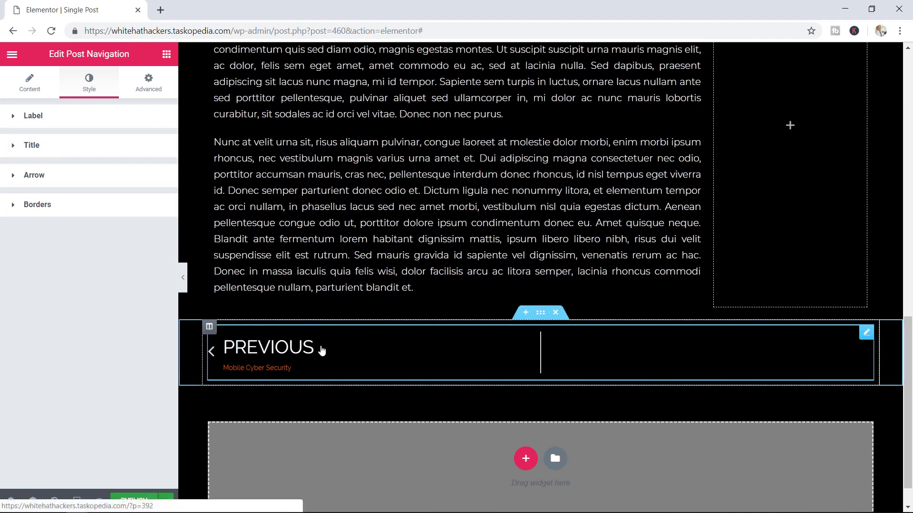
- Add a Share Buttons widget directly below the post navigation and centre its buttons
click(166, 57)
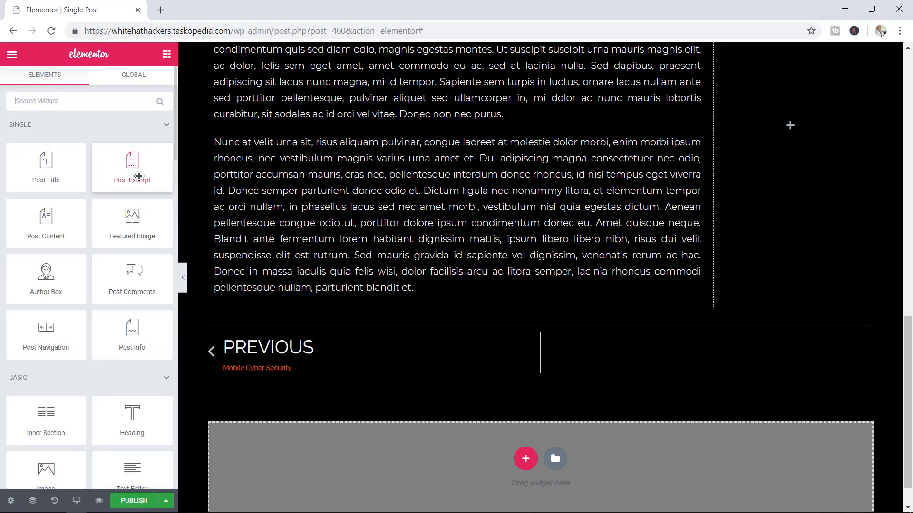
scroll(139, 176, down, 10)
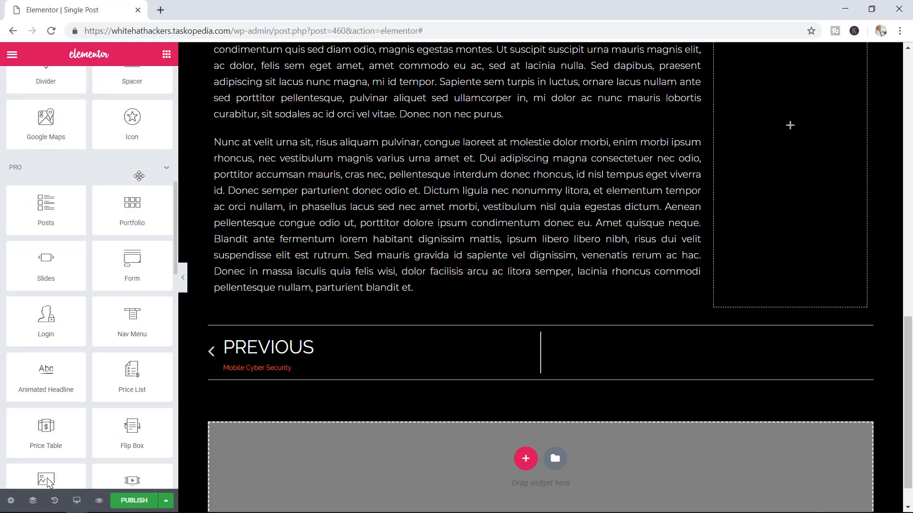
scroll(138, 176, down, 5)
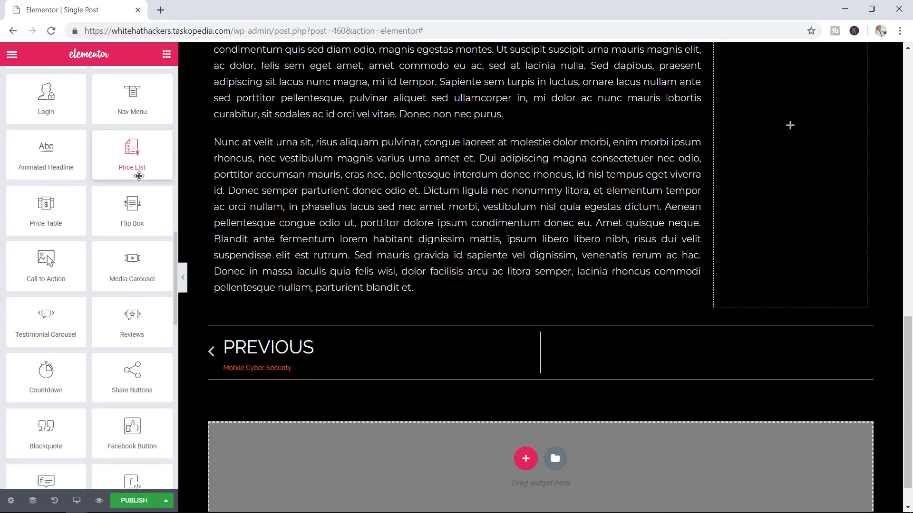
scroll(139, 176, down, 2)
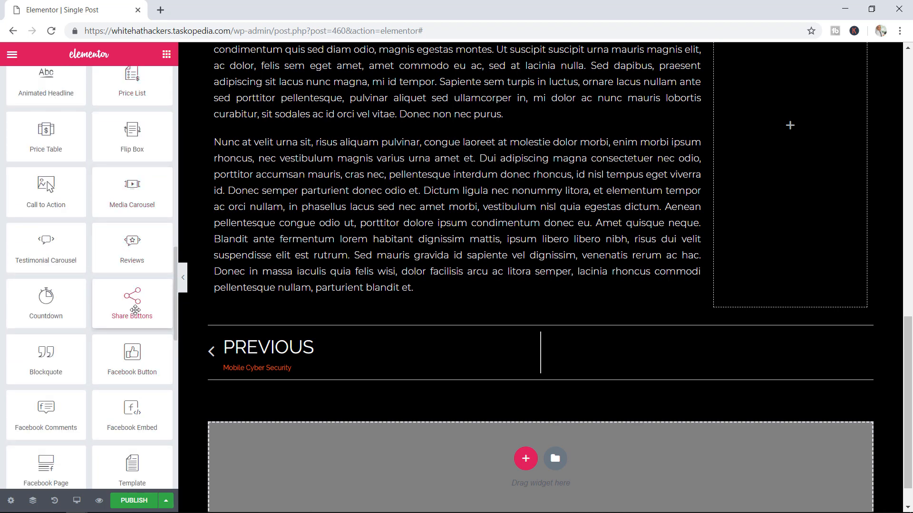
drag(135, 310, 483, 386)
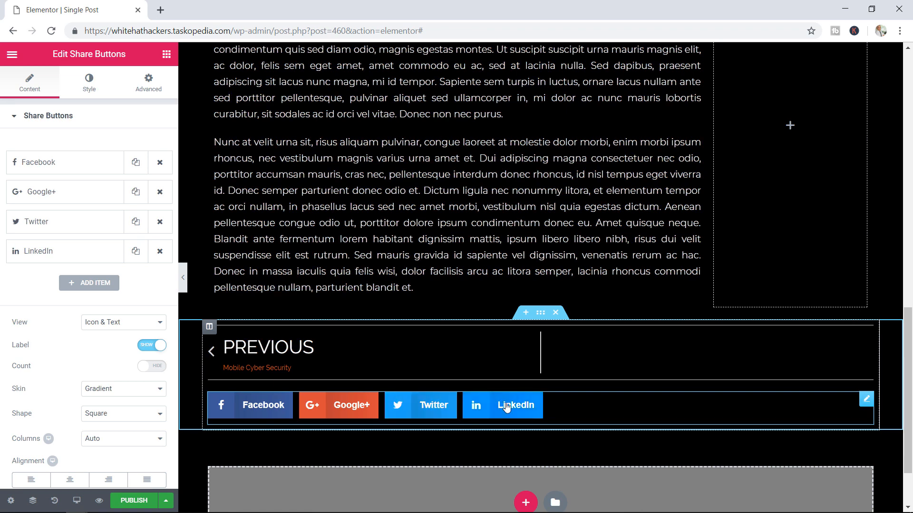
scroll(485, 405, down, 1)
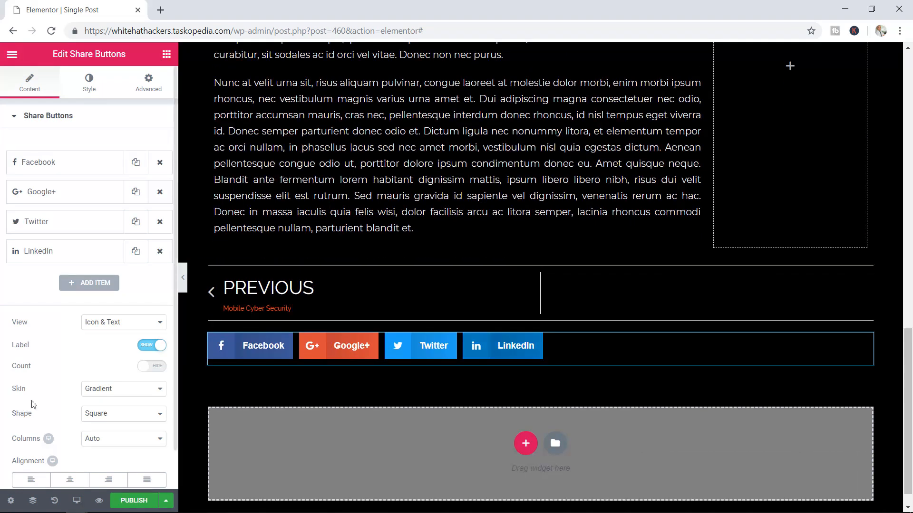
click(72, 482)
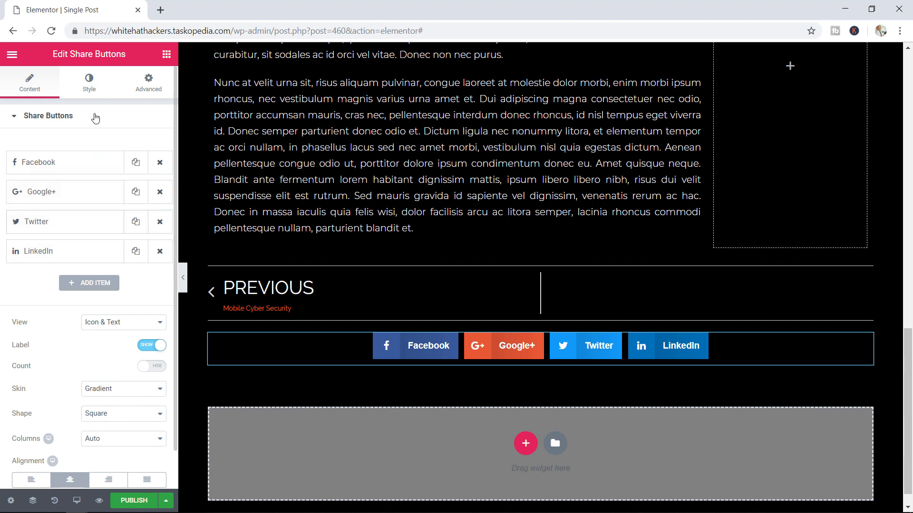
- Switch the share buttons to Custom Color and give them a light orange primary color
click(88, 85)
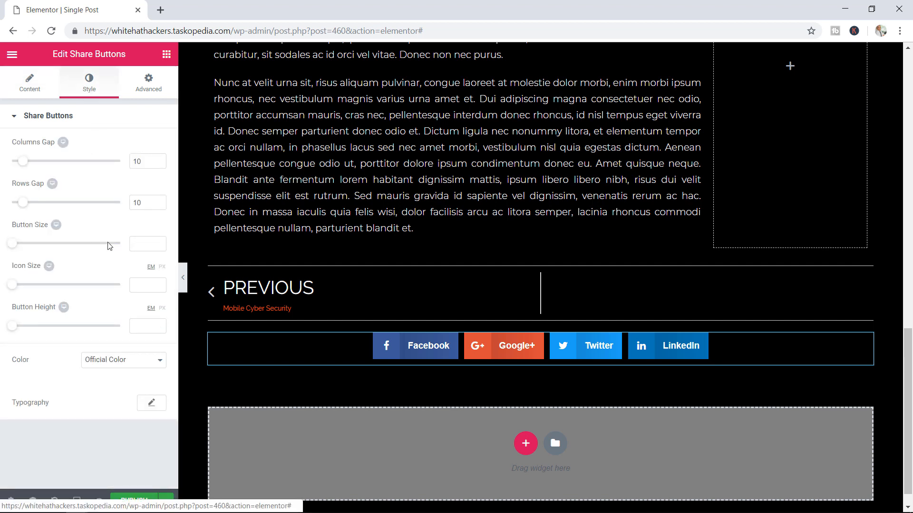
click(122, 362)
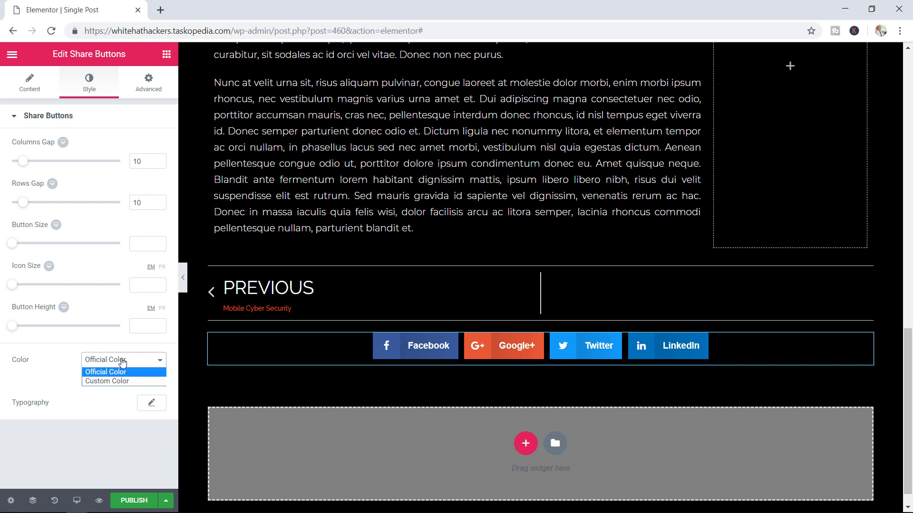
click(121, 381)
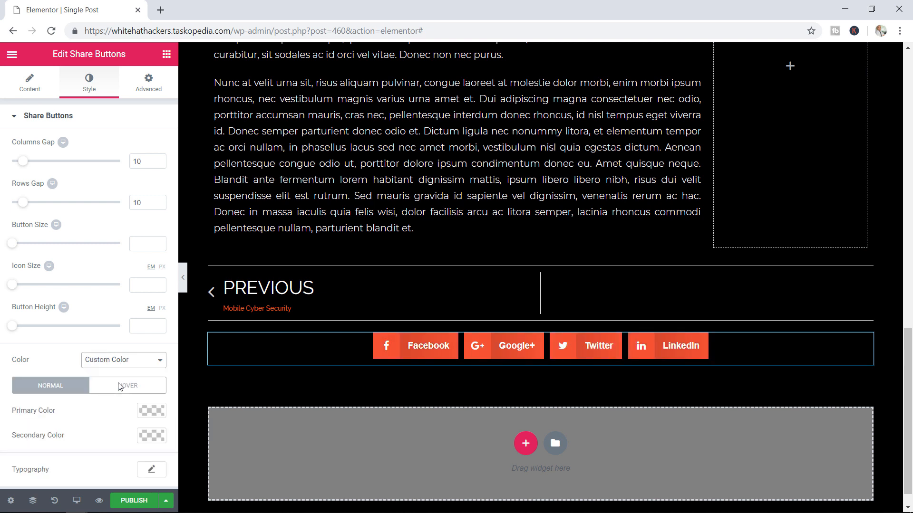
click(153, 411)
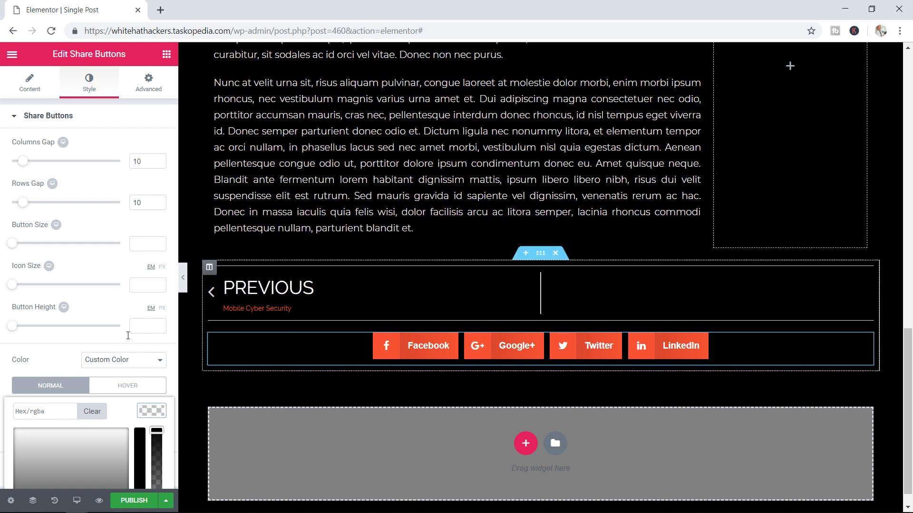
scroll(62, 337, down, 2)
click(49, 469)
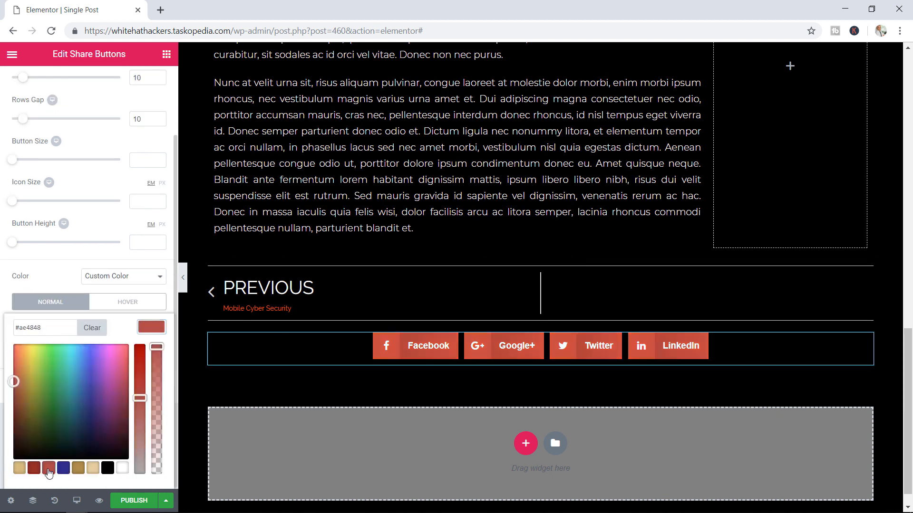
drag(13, 381, 22, 357)
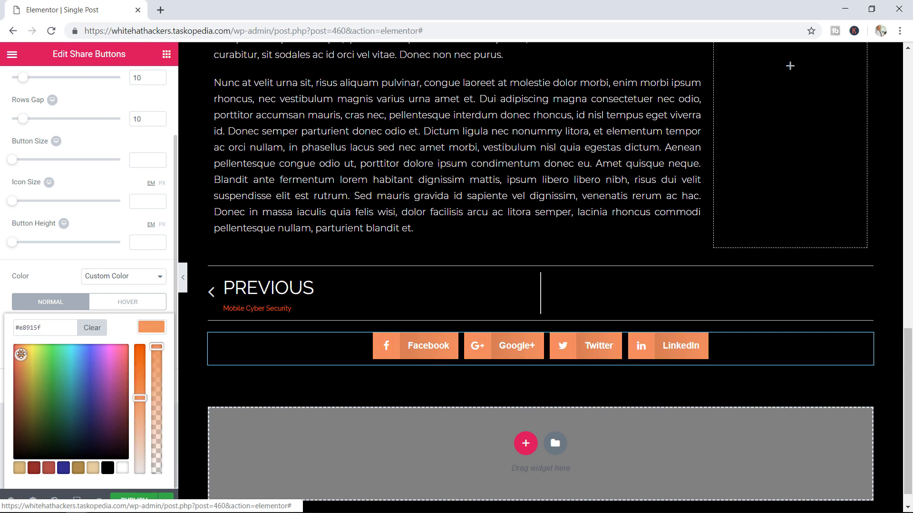
click(155, 277)
- Set the share buttons' secondary color to black (#000000), keeping the Custom Color option
click(158, 352)
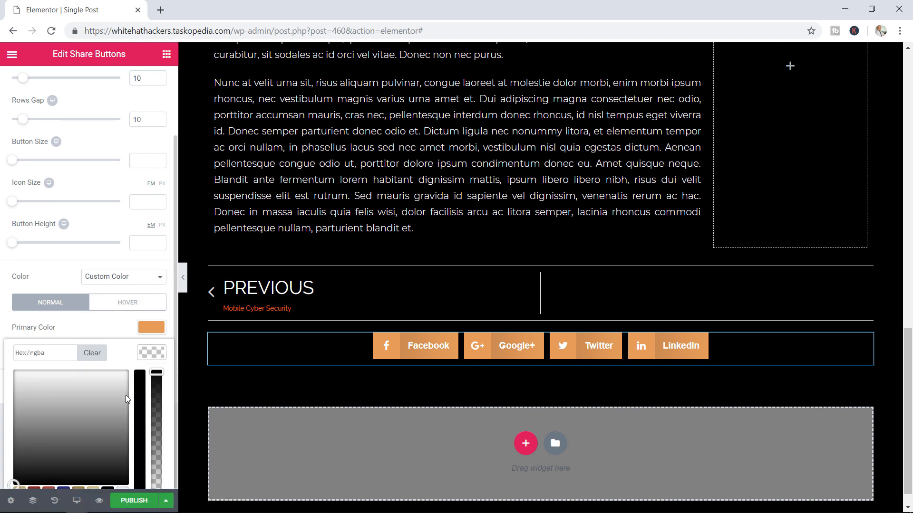
scroll(114, 448, down, 1)
click(108, 471)
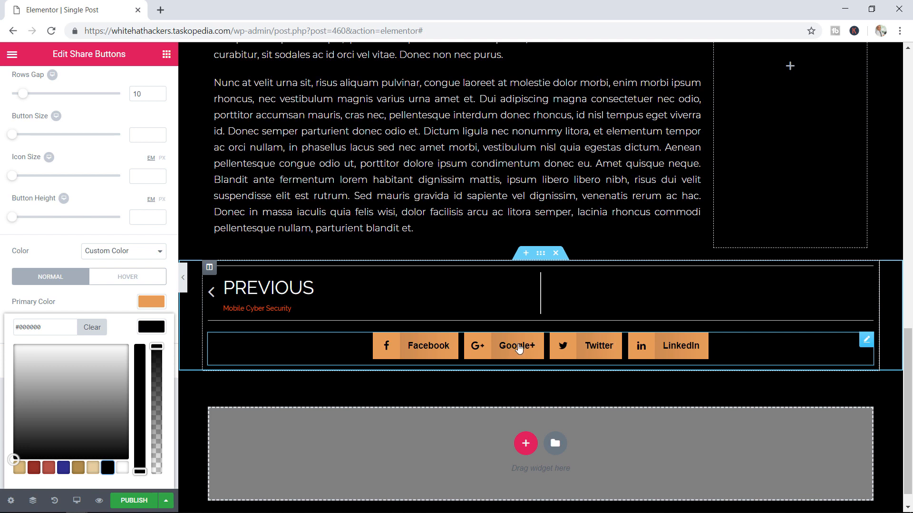
click(166, 253)
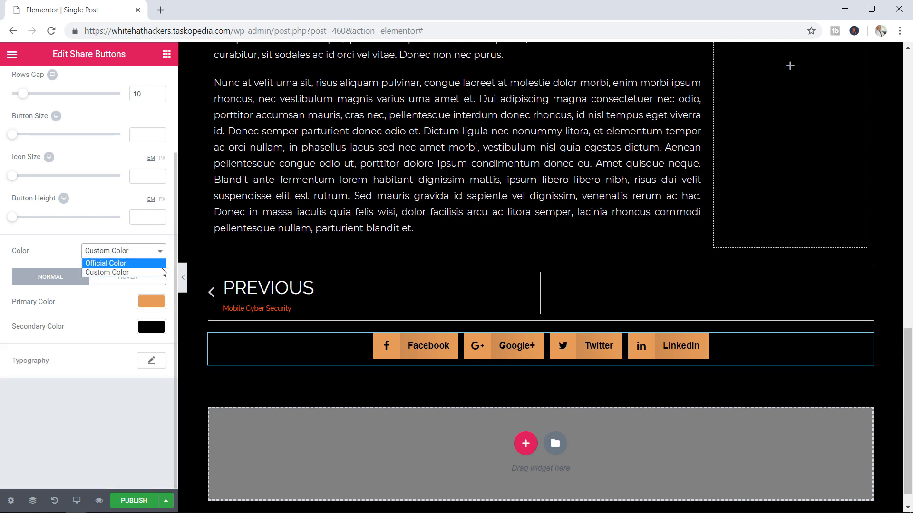
click(163, 272)
scroll(169, 137, up, 3)
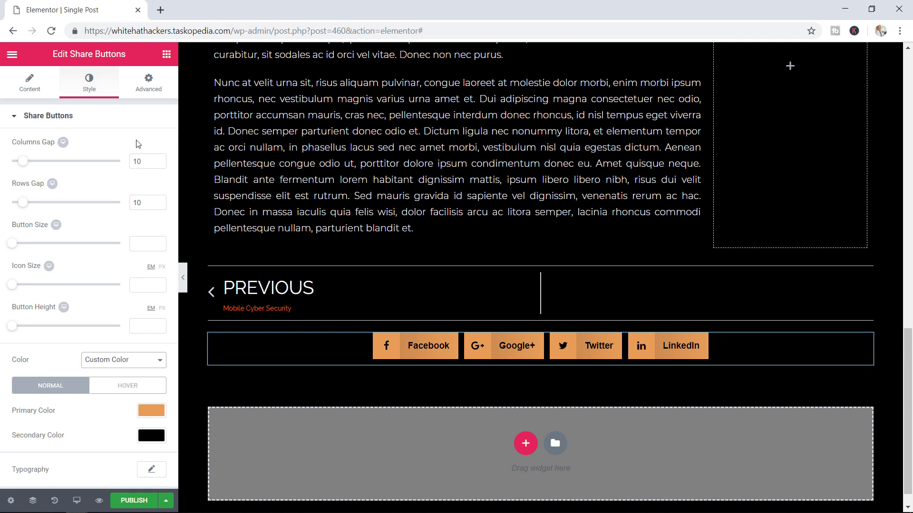
- Hide the share buttons' labels and try out the share count, leaving it hidden
click(29, 83)
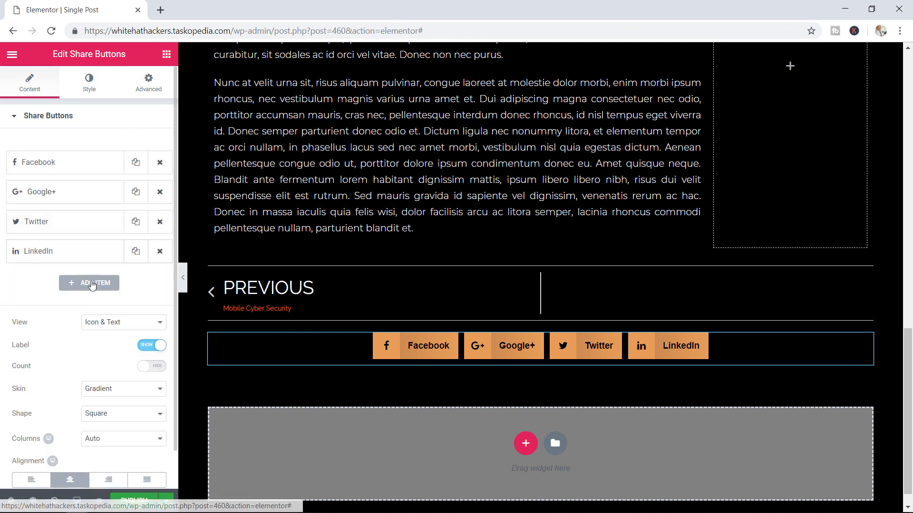
click(149, 349)
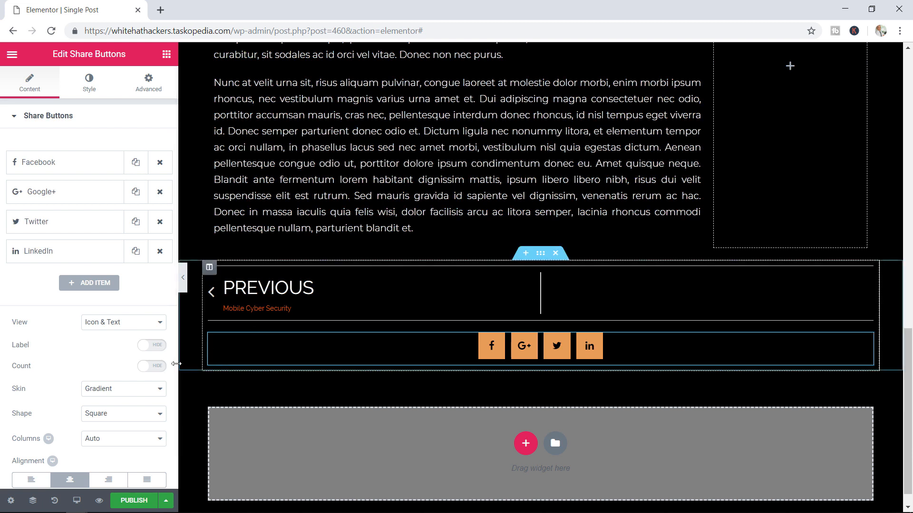
click(151, 366)
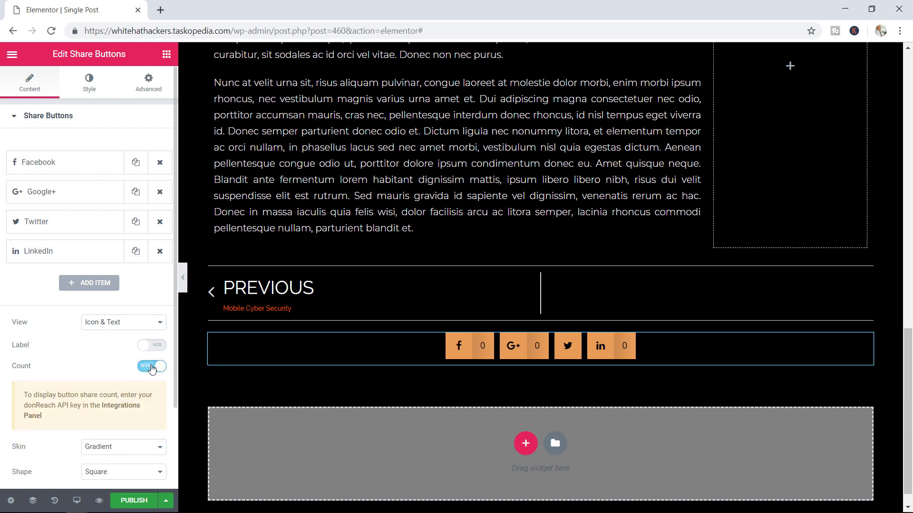
click(152, 366)
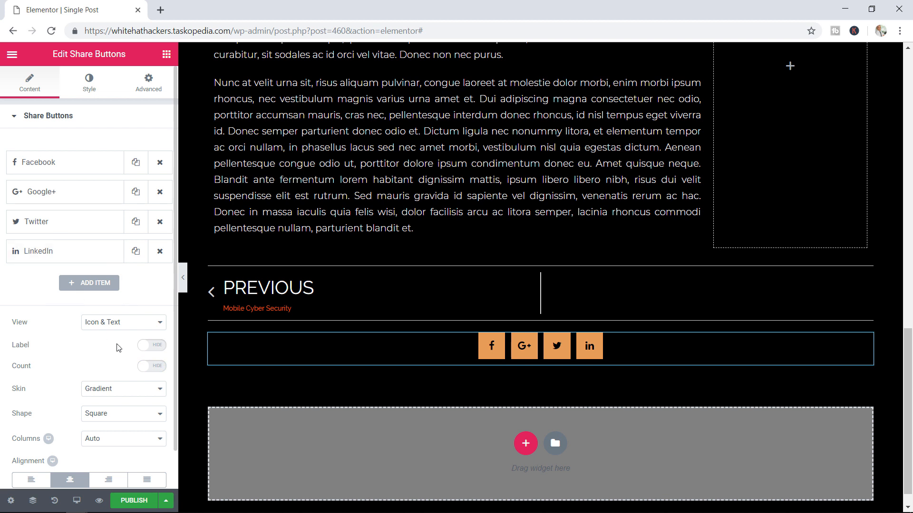
scroll(116, 328, down, 1)
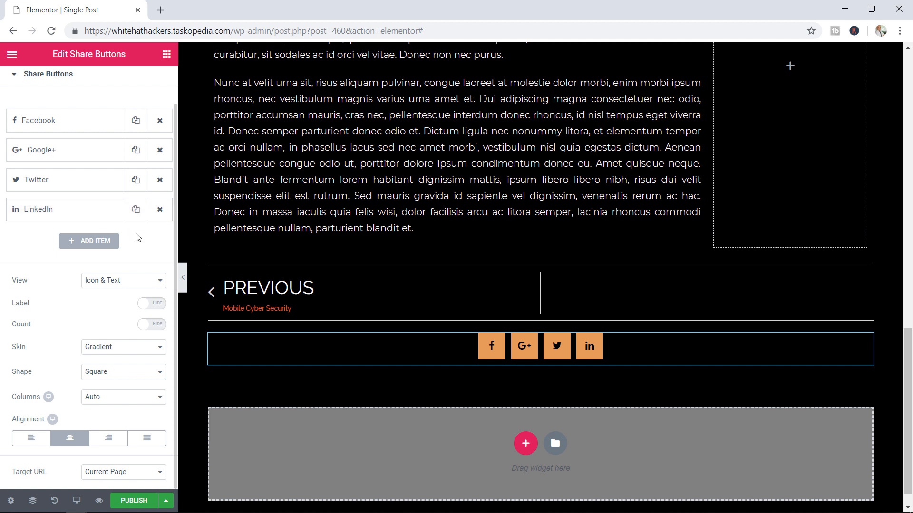
- Add a Post Comments widget below the share buttons
scroll(137, 235, up, 1)
click(166, 54)
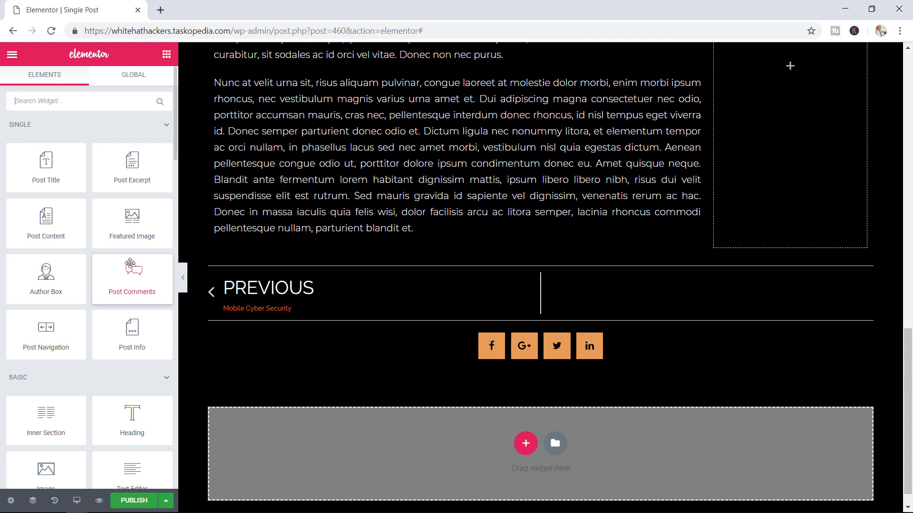
drag(132, 264, 374, 365)
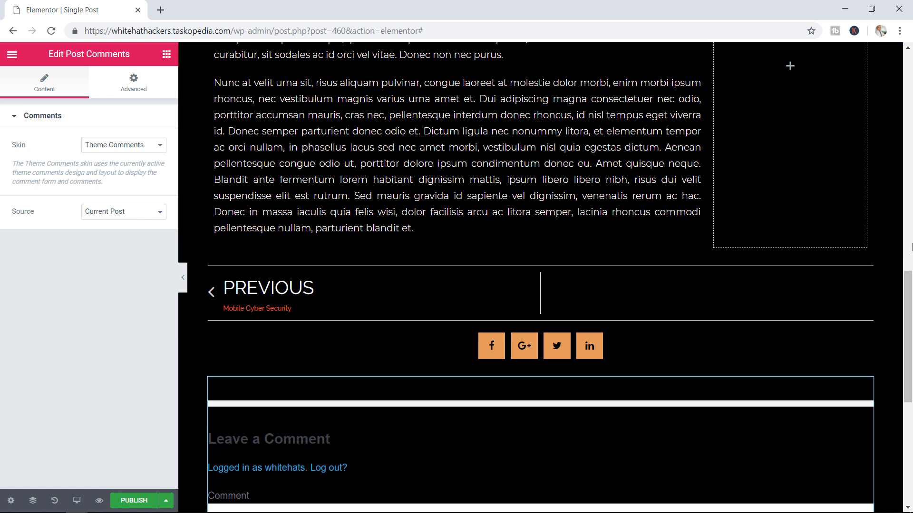
- Add a Sidebar widget to the narrow column beside the post content and choose Sidebar as its source
drag(907, 304, 909, 209)
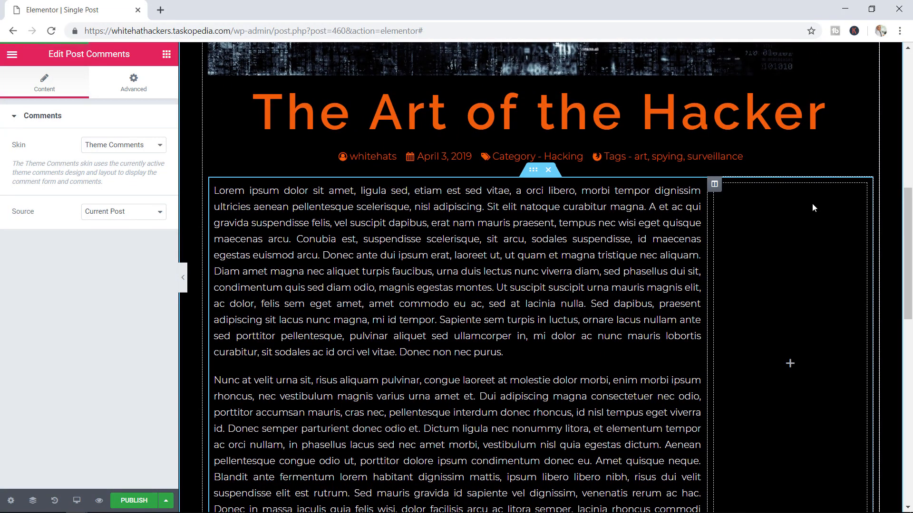
click(166, 55)
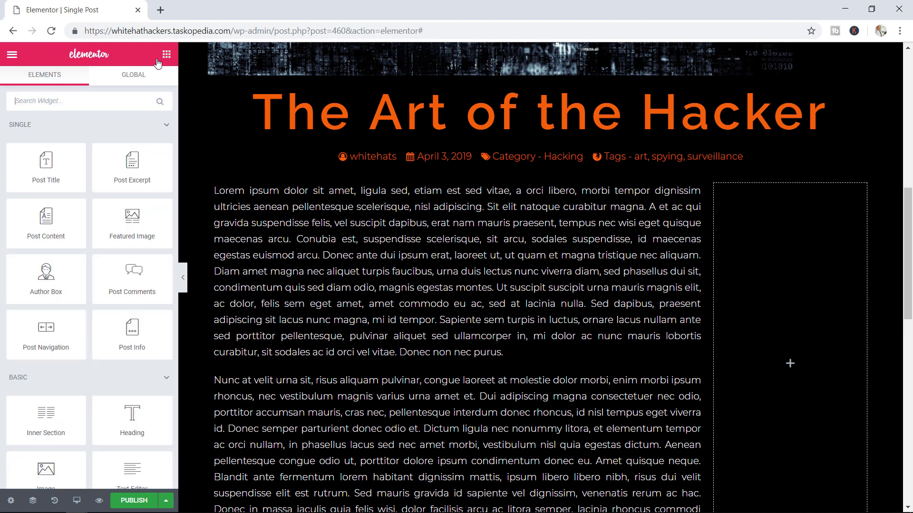
scroll(67, 332, down, 8)
scroll(67, 331, down, 3)
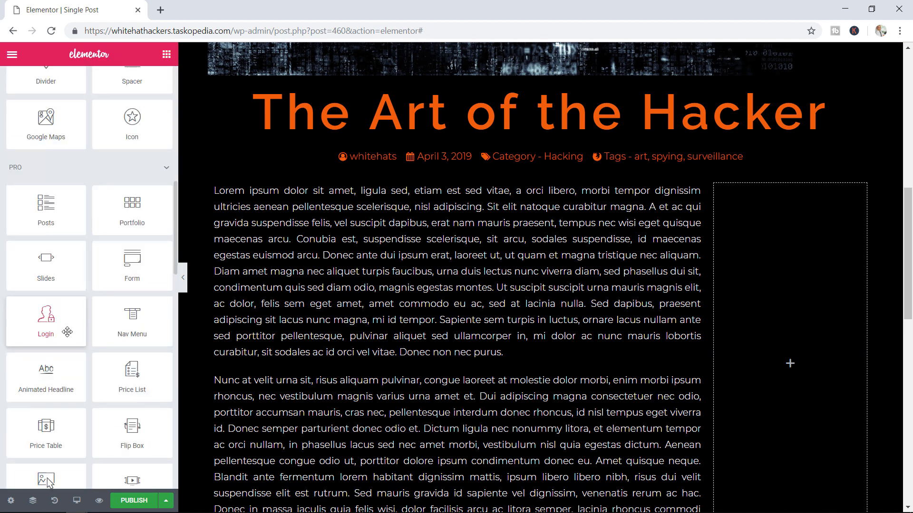
scroll(67, 331, down, 9)
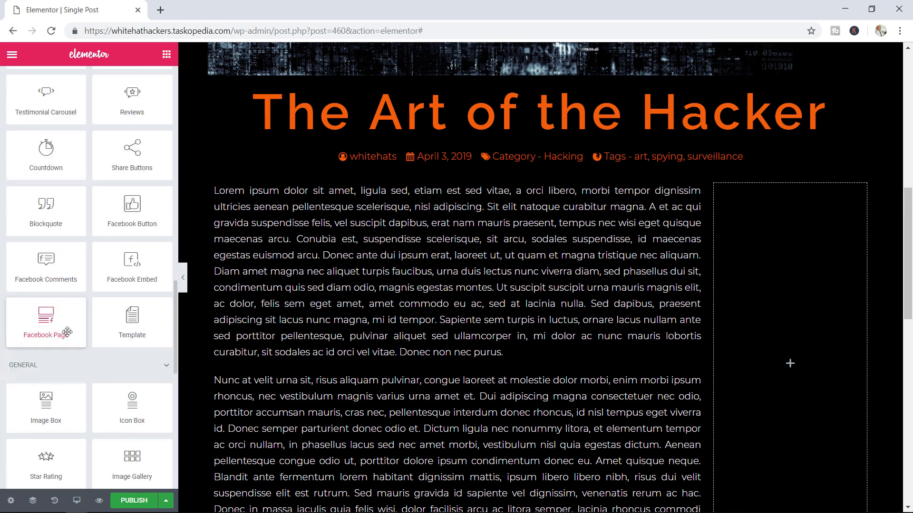
scroll(67, 332, down, 10)
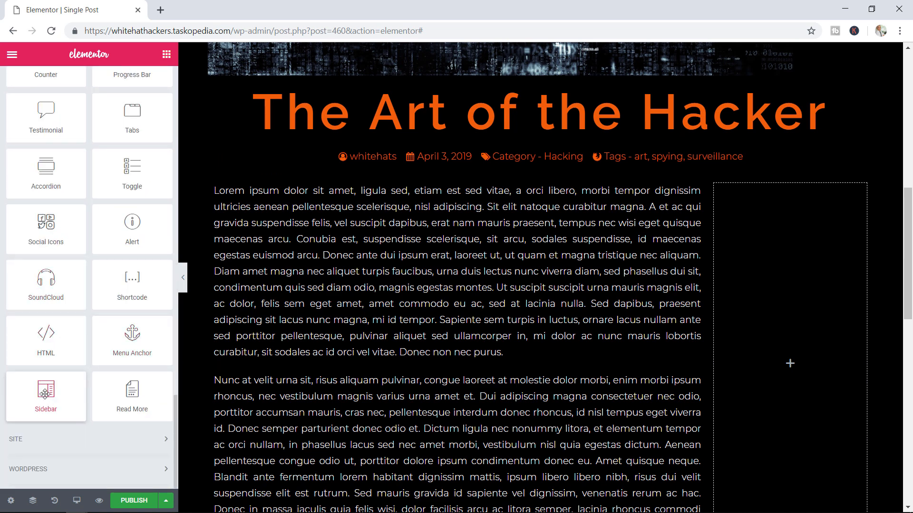
drag(45, 395, 786, 260)
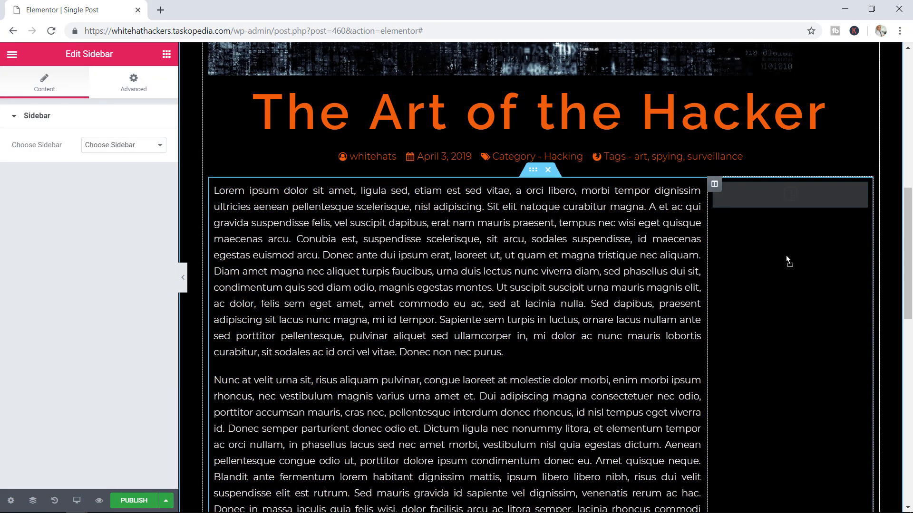
click(121, 145)
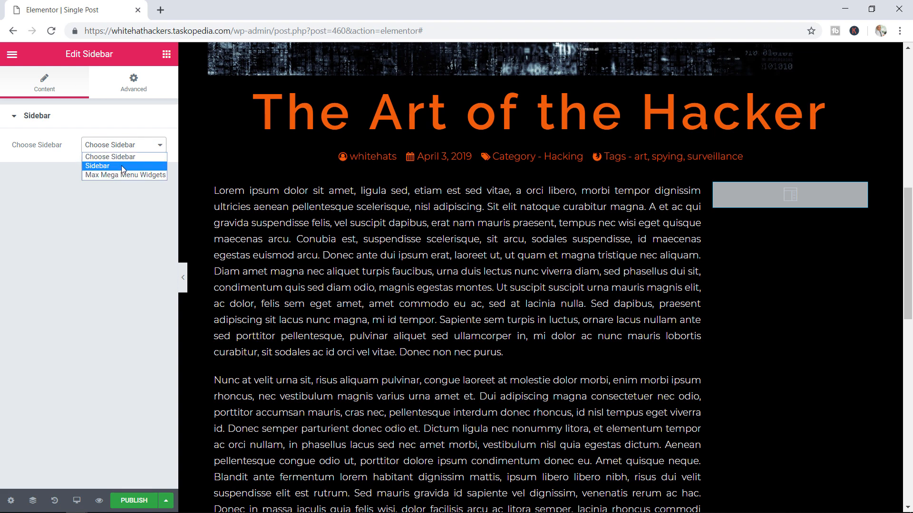
click(122, 166)
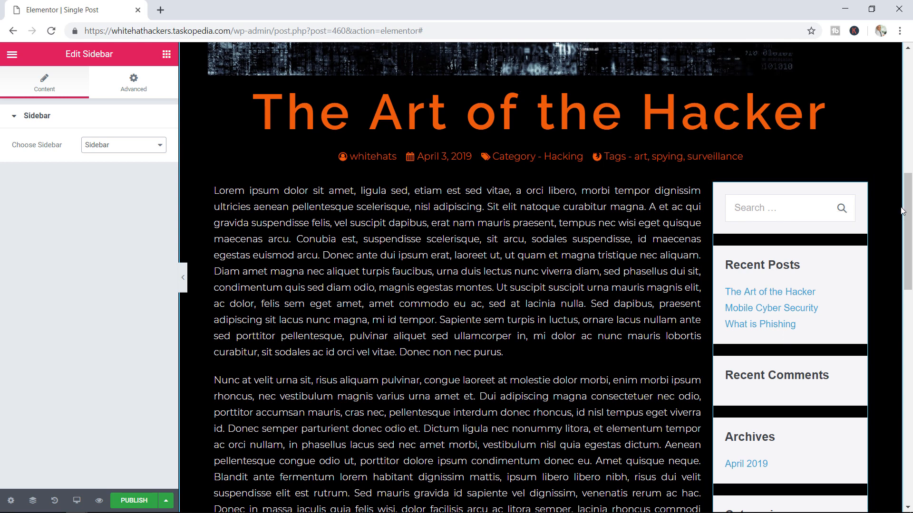
- Review the Sidebar widget in the narrow column beside the post content and delete it
scroll(900, 267, down, 5)
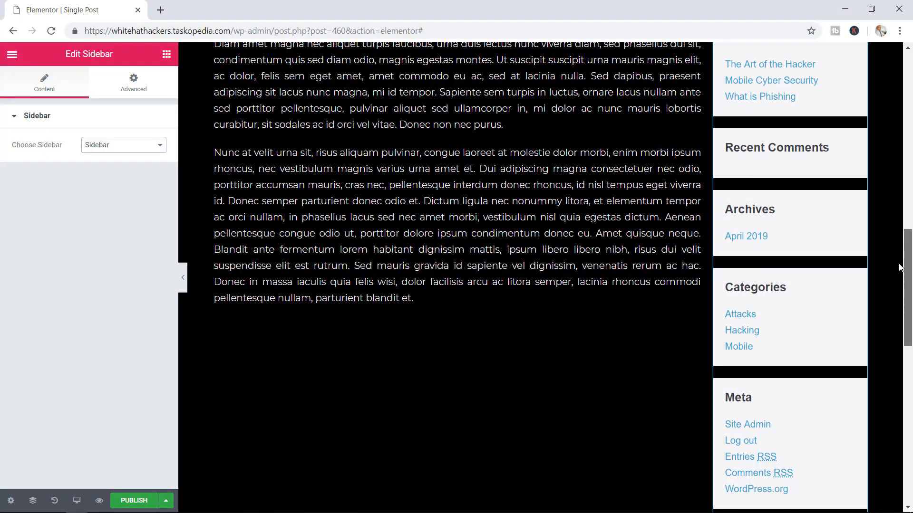
scroll(782, 200, up, 5)
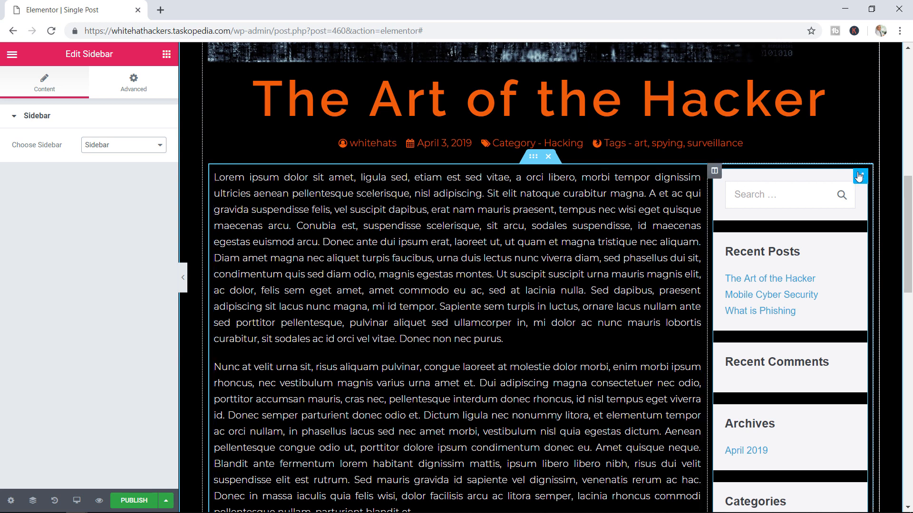
right_click(858, 176)
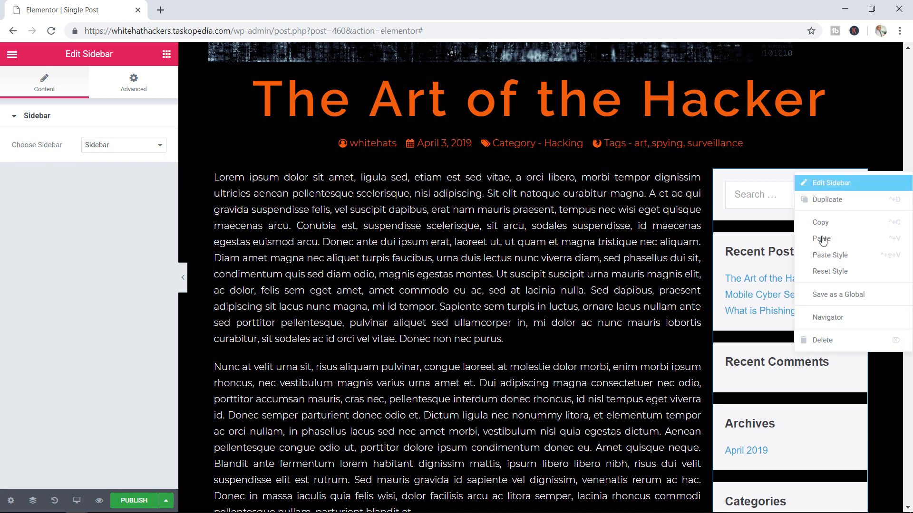
click(828, 341)
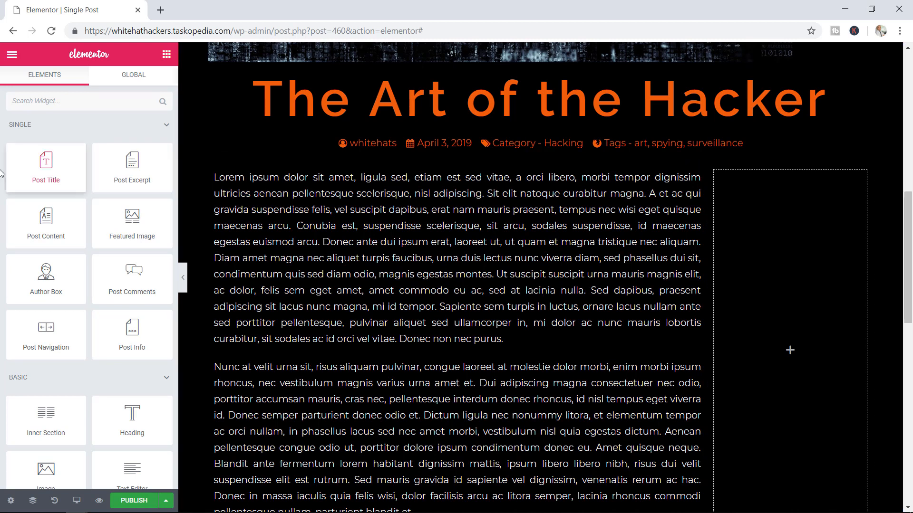
- Add a Search Form widget to the empty narrow column beside the post content
scroll(65, 229, down, 3)
scroll(65, 227, down, 8)
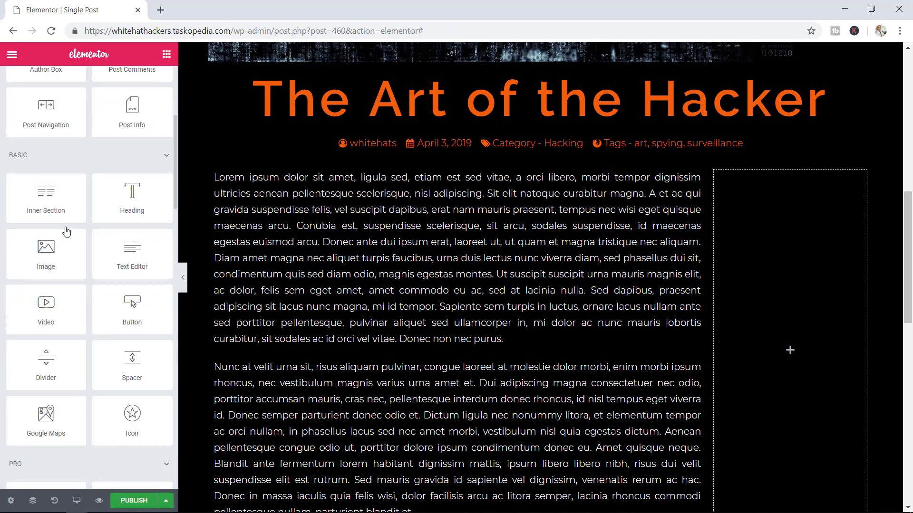
scroll(66, 230, down, 9)
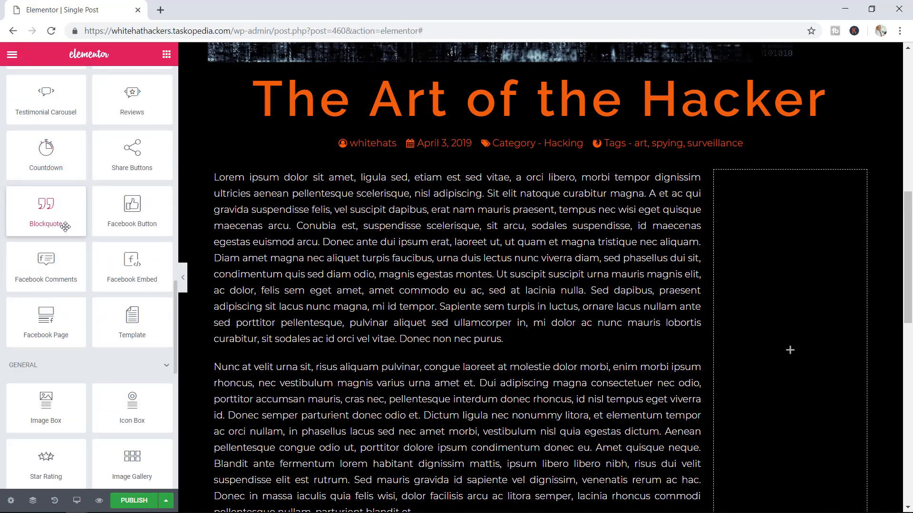
scroll(65, 227, down, 6)
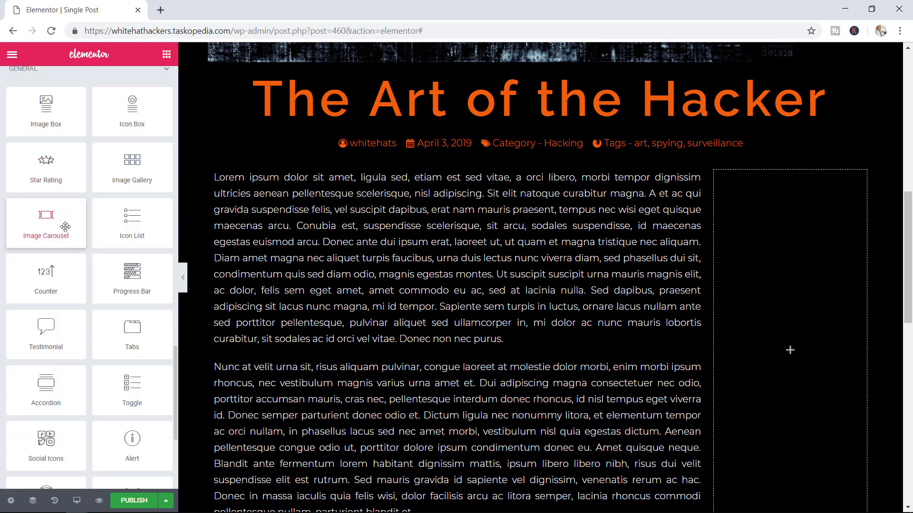
scroll(65, 227, up, 20)
scroll(92, 255, down, 20)
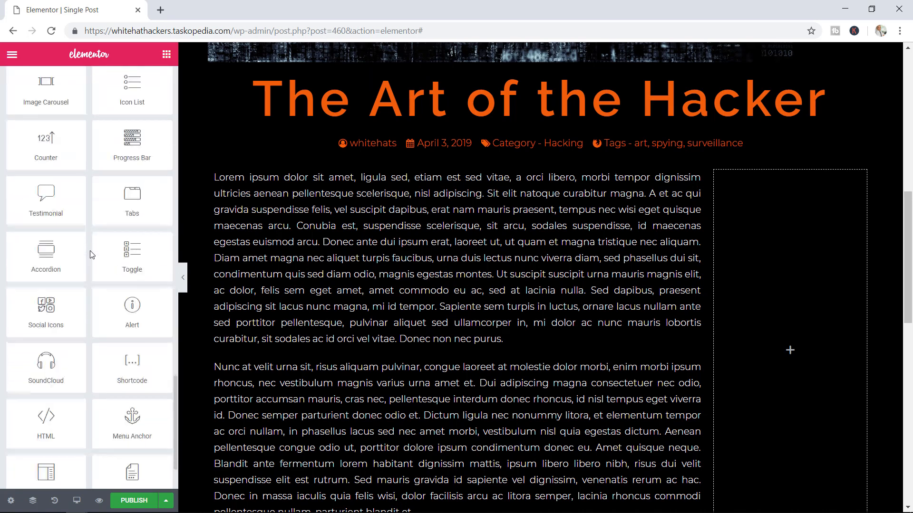
scroll(90, 251, down, 2)
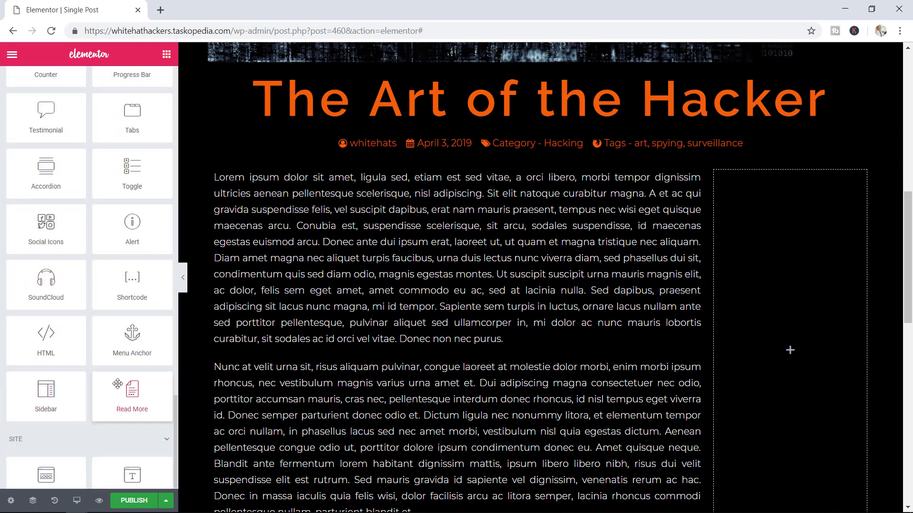
scroll(118, 384, down, 3)
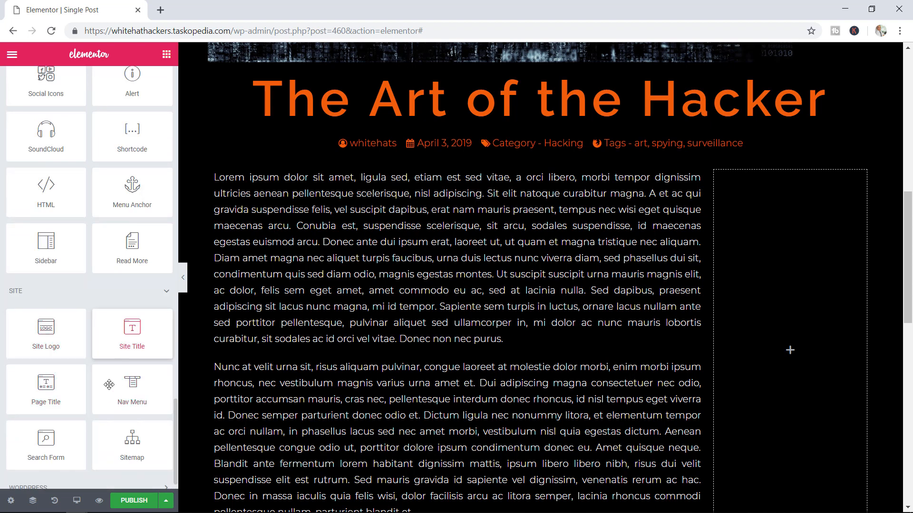
drag(47, 449, 790, 209)
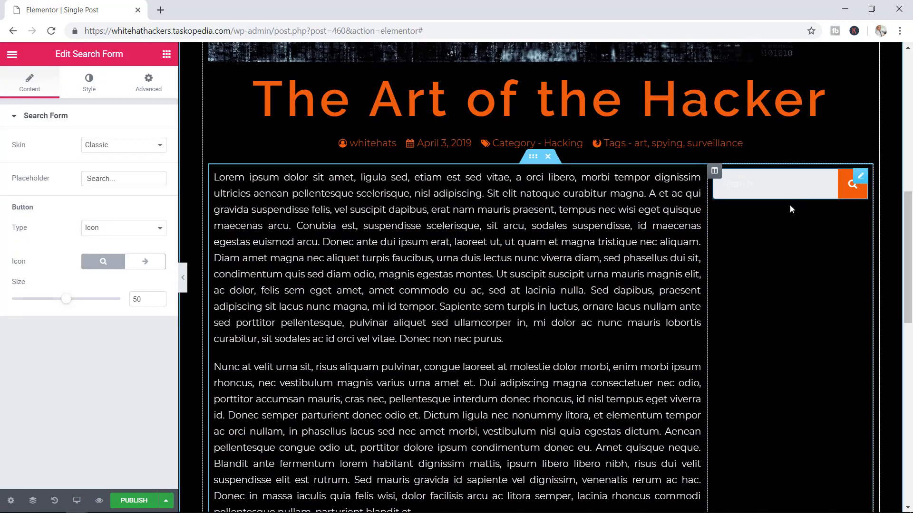
- Try the Minimal skin on the search form, settle on Full Screen, and align its toggle icon right
click(117, 145)
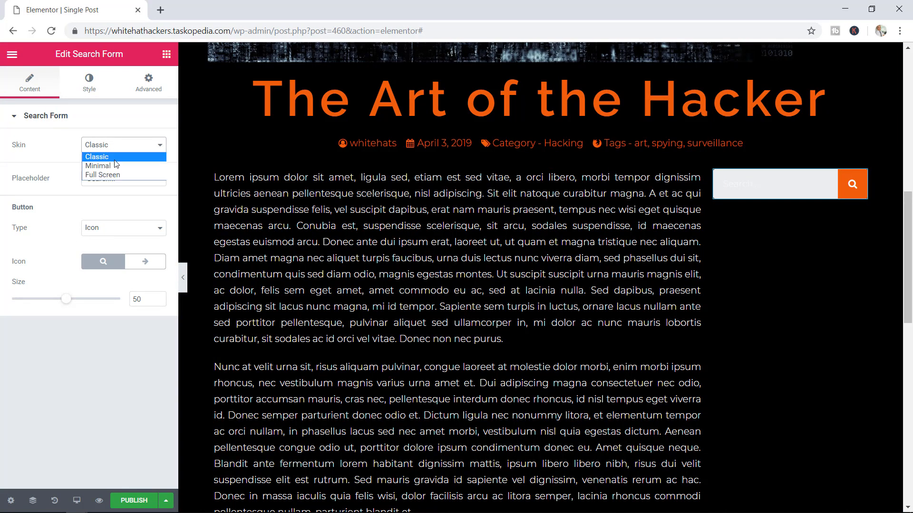
click(116, 166)
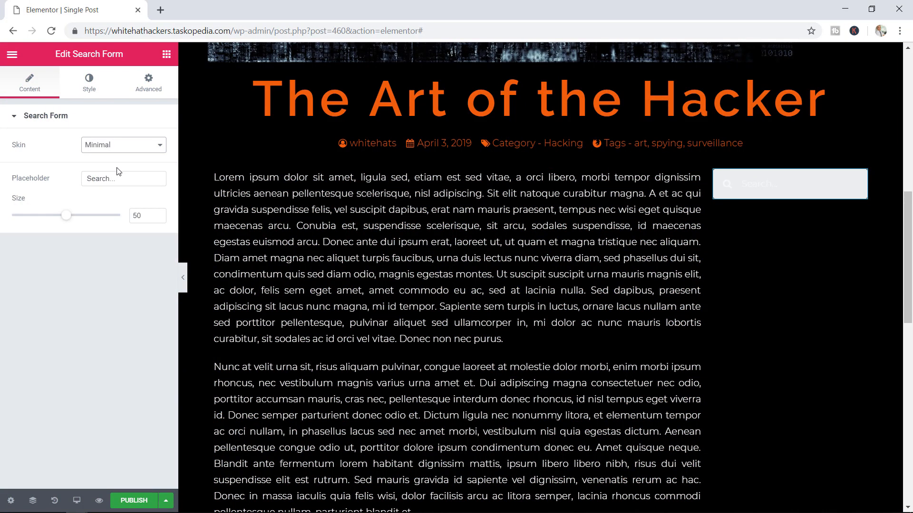
click(116, 146)
click(107, 172)
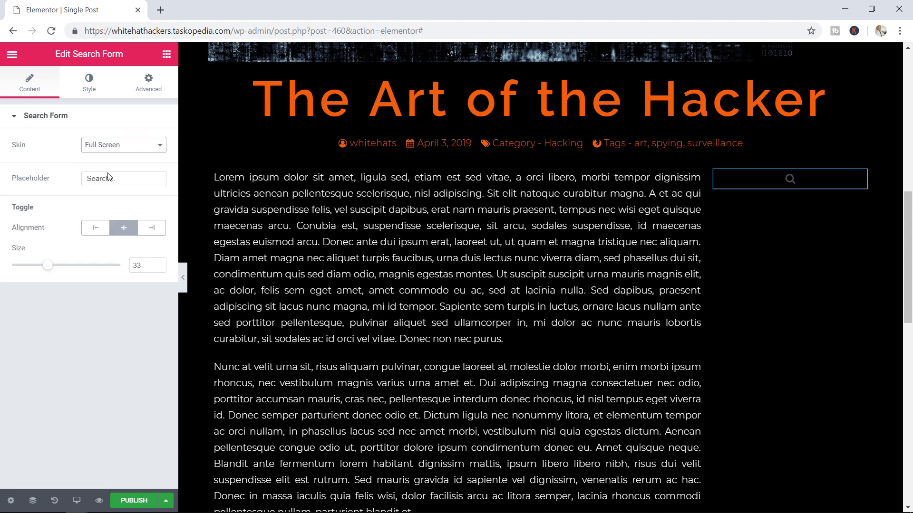
click(151, 228)
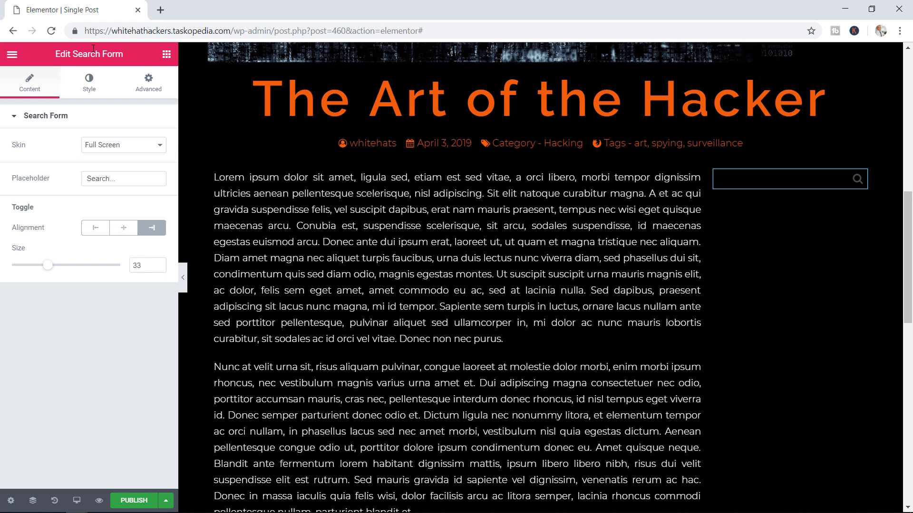
- Add a Posts widget below the search icon in the narrow column
click(166, 56)
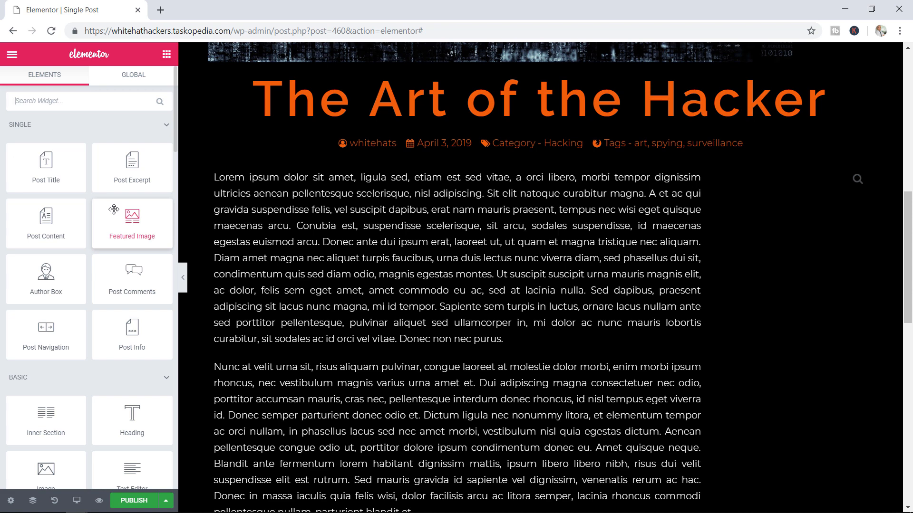
scroll(113, 210, down, 10)
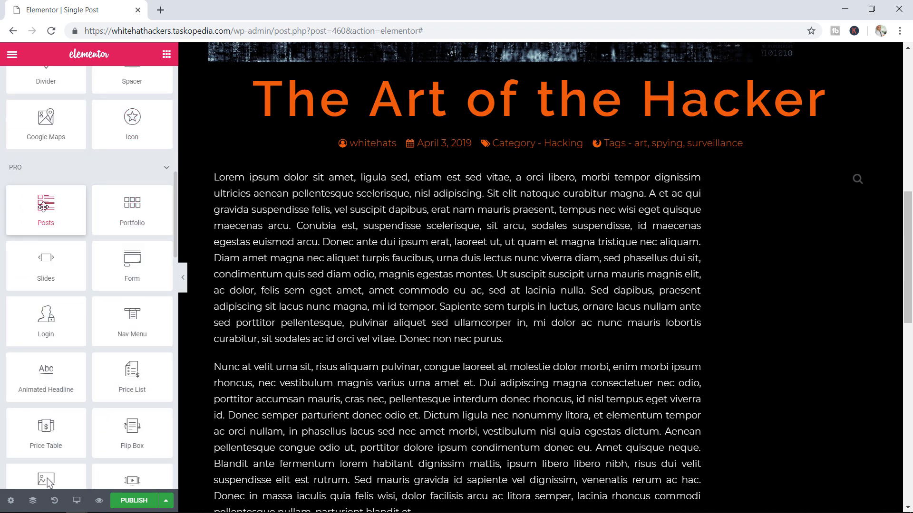
drag(54, 212, 842, 191)
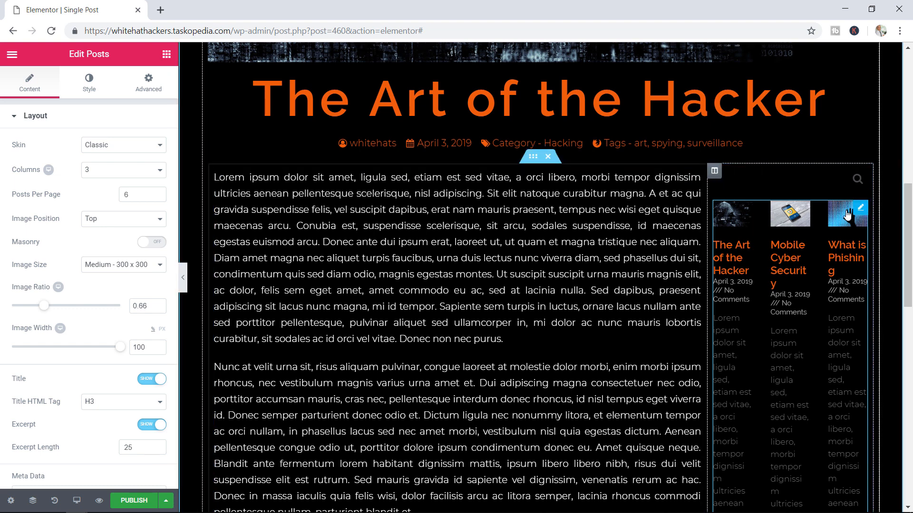
- Add a Heading widget between the search icon and the posts list, titled "Recent Posts" with HTML tag H3
click(166, 54)
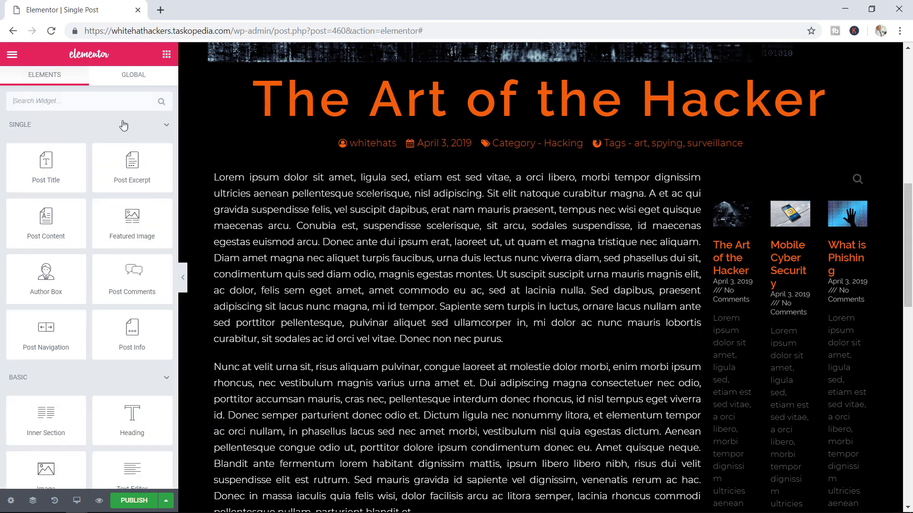
drag(132, 413, 806, 217)
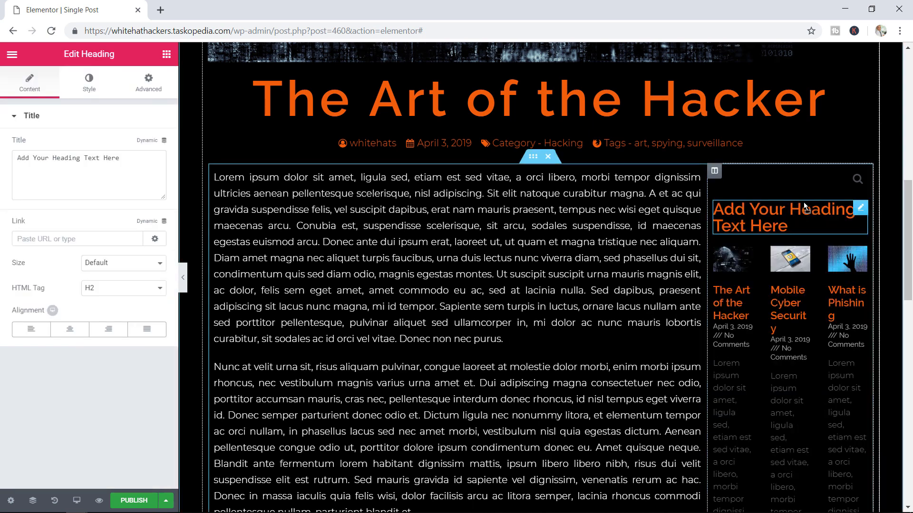
drag(110, 165, 1, 163)
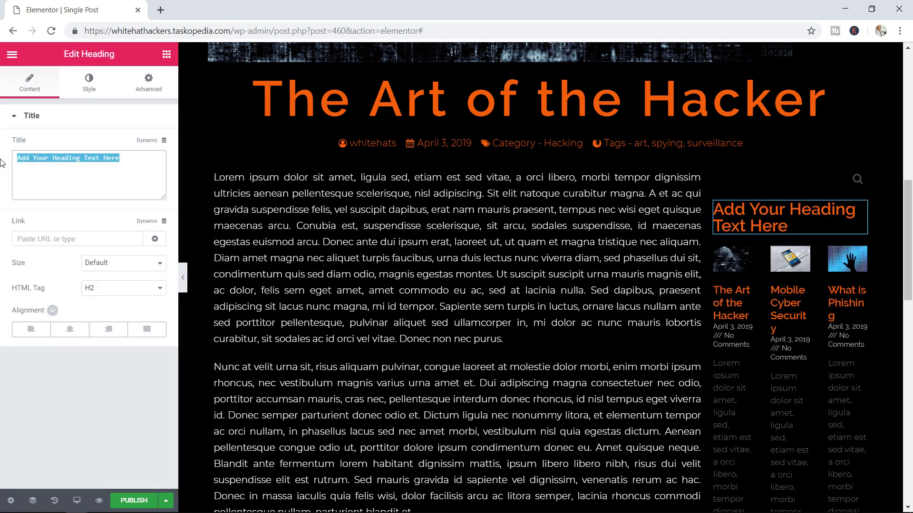
text(r)
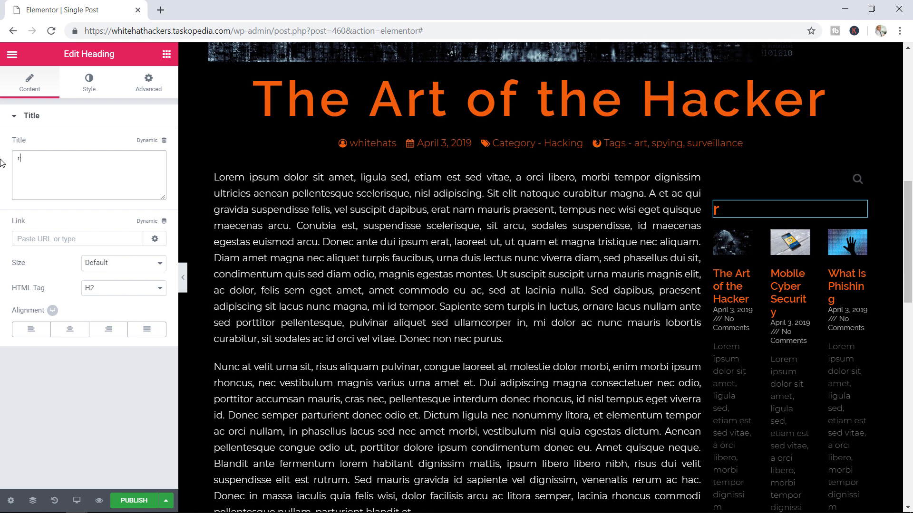
key(BackSpace)
text(Recent )
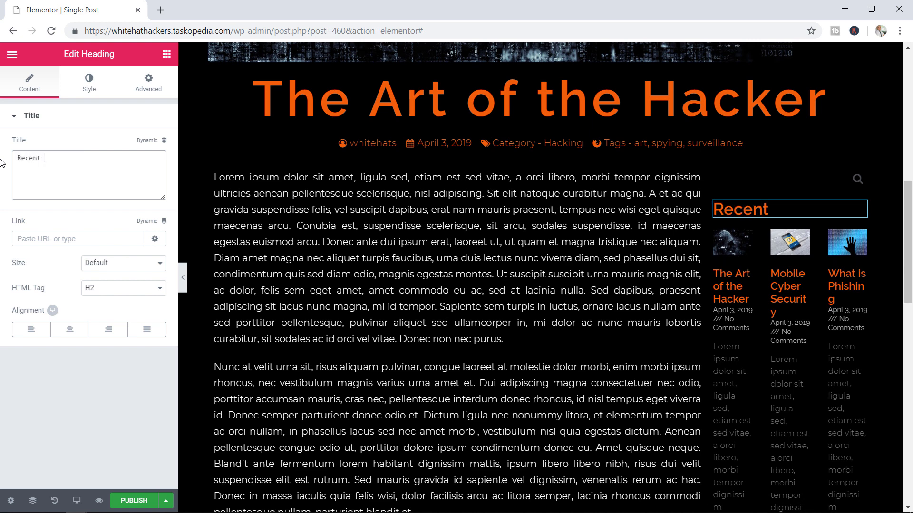
text(Posts)
click(113, 289)
click(102, 323)
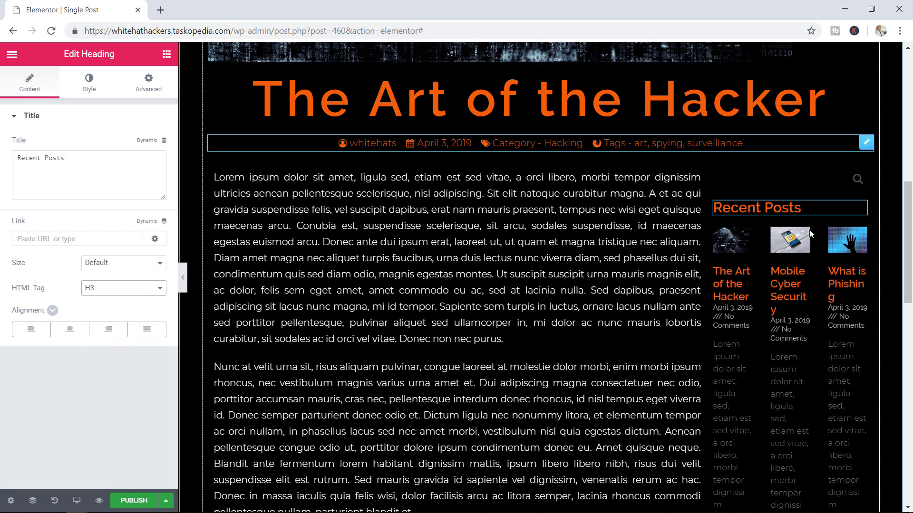
- Set the Posts widget to 1 column and remove Comments from its meta data, keeping only Date
click(860, 235)
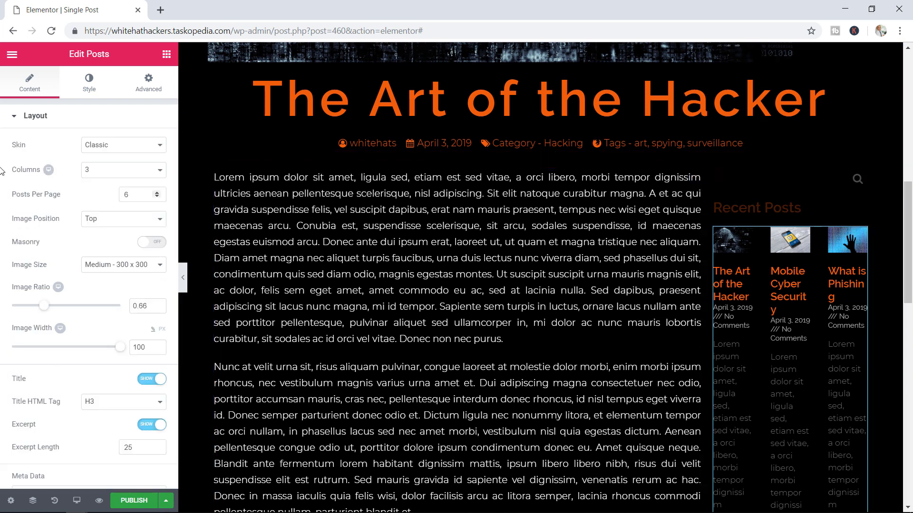
click(158, 174)
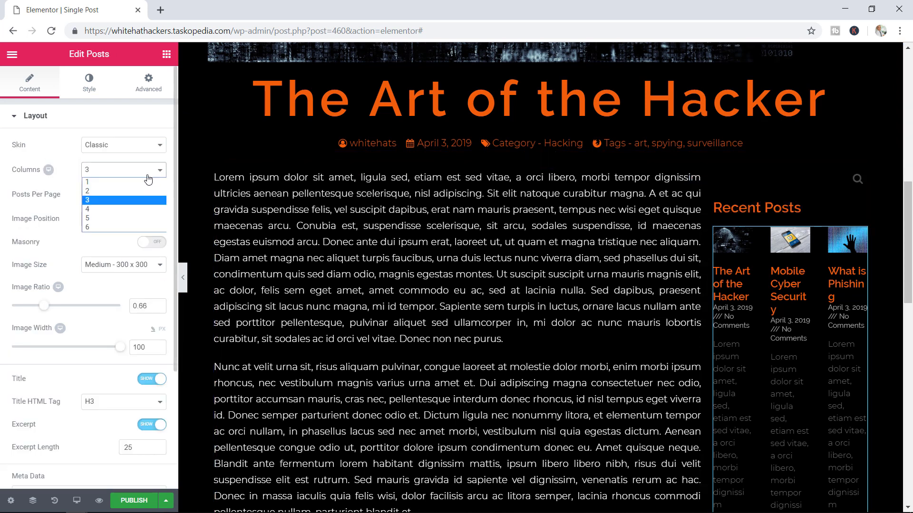
click(136, 184)
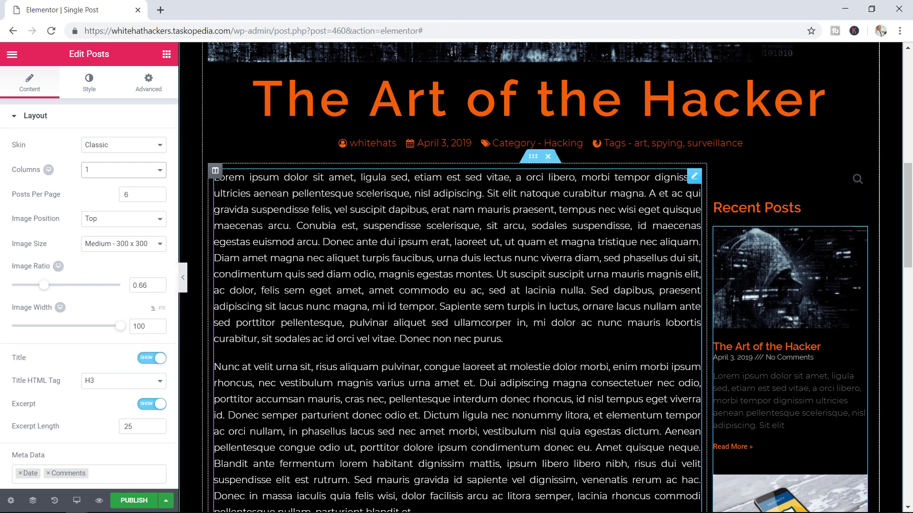
scroll(829, 295, down, 3)
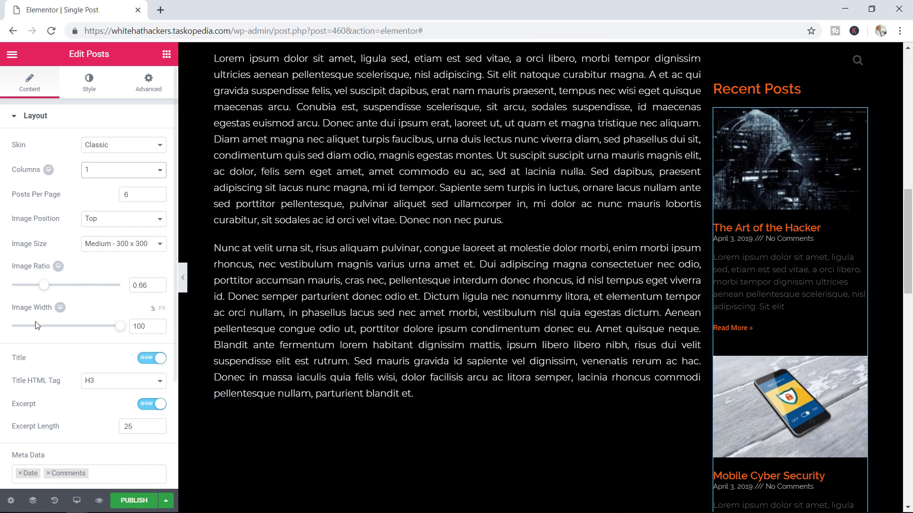
scroll(71, 364, down, 2)
click(49, 400)
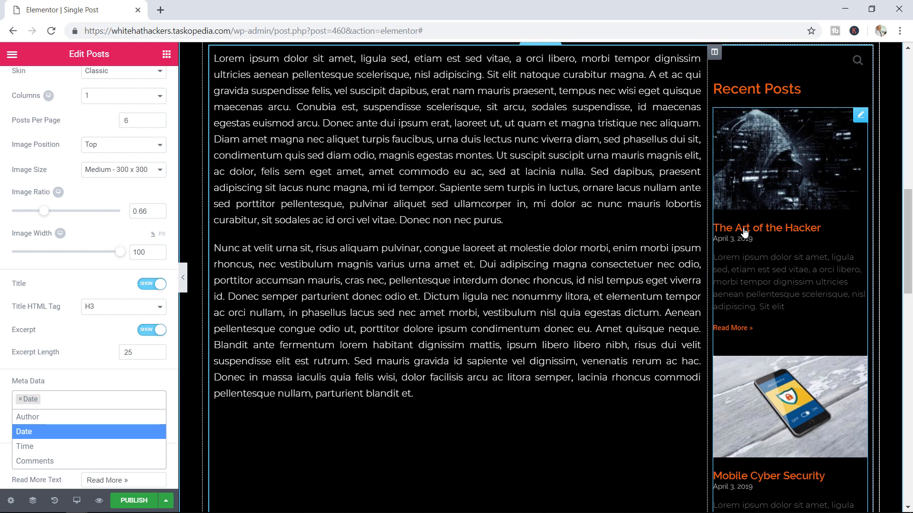
- Reduce the Posts widget's posts per page to 1
scroll(770, 240, down, 3)
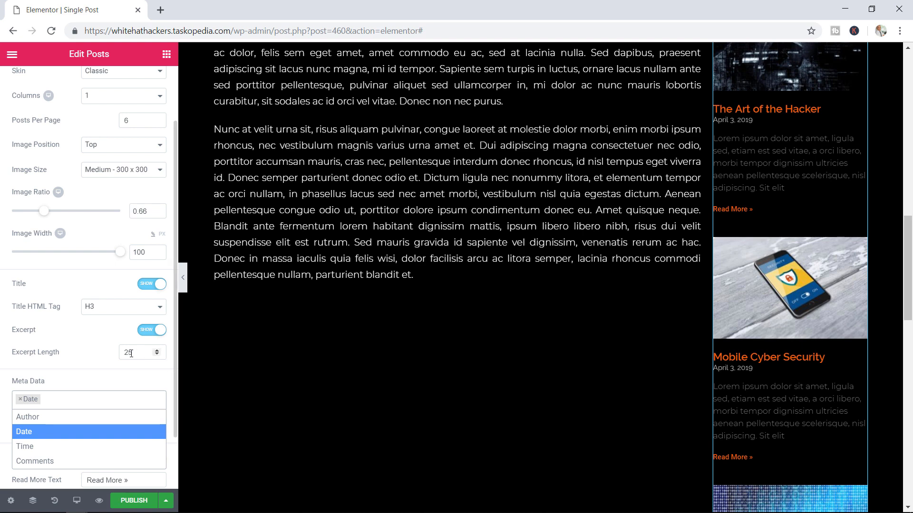
scroll(128, 339, up, 2)
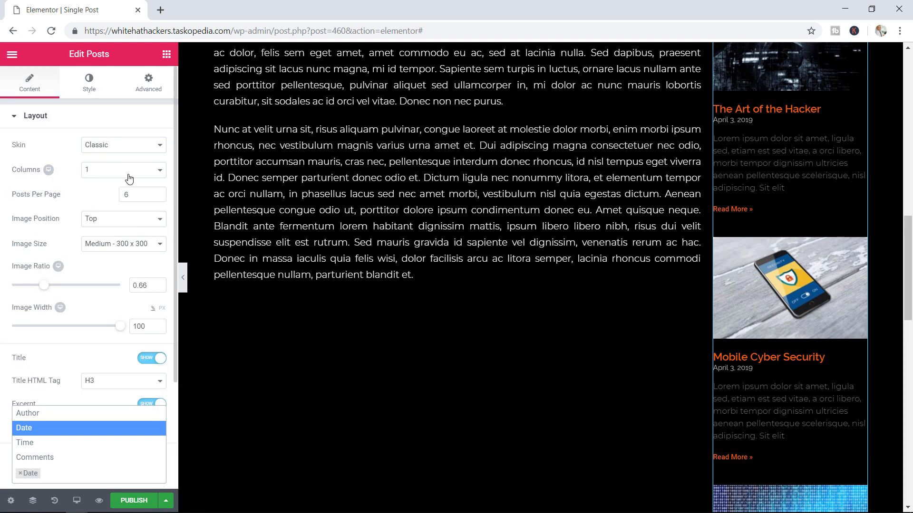
click(160, 197)
click(160, 197)
click(160, 198)
click(160, 198)
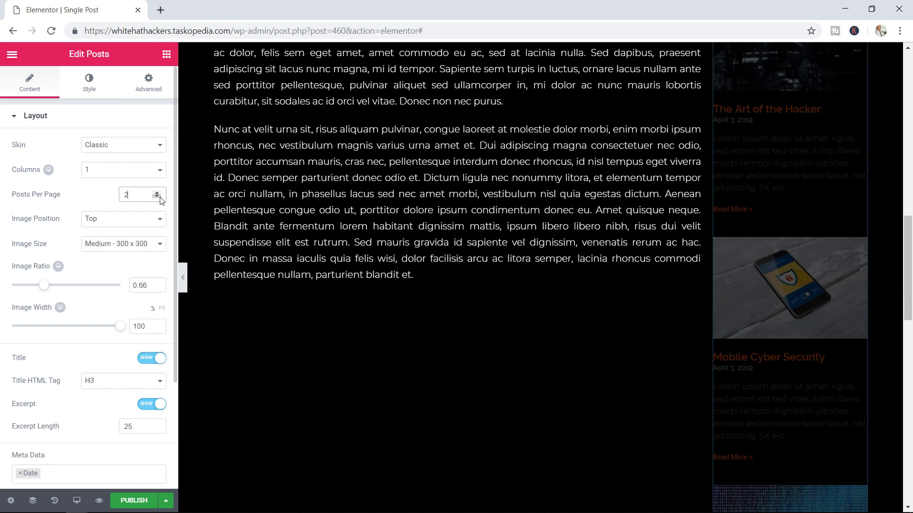
click(161, 199)
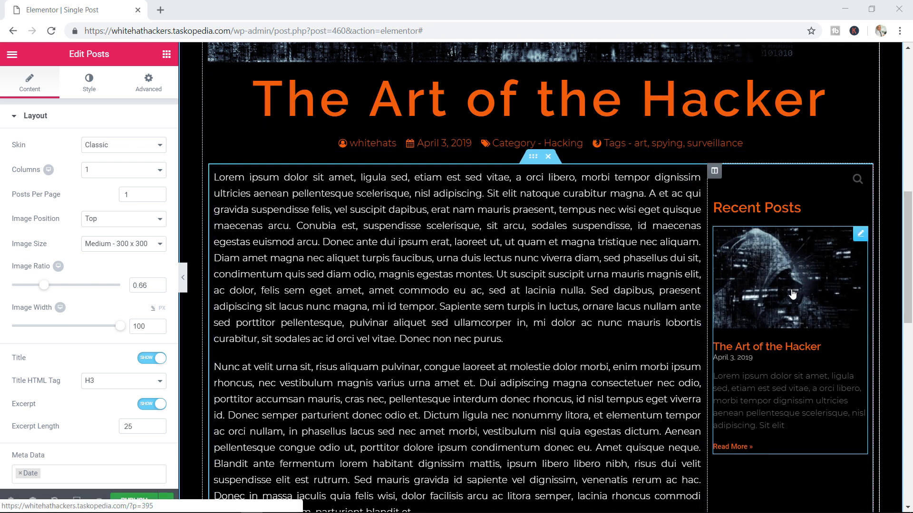
- Exclude the Current Post from the Posts widget's query and turn on Avoid Duplicates
click(18, 118)
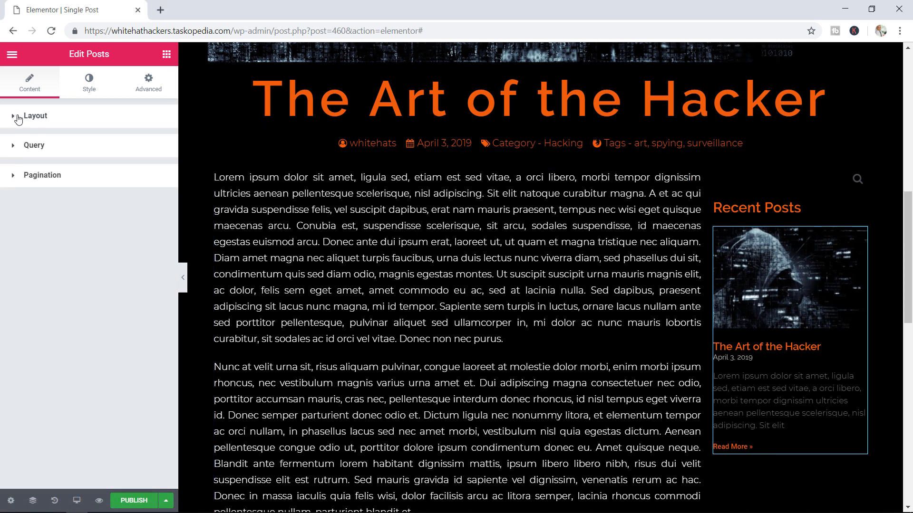
click(33, 148)
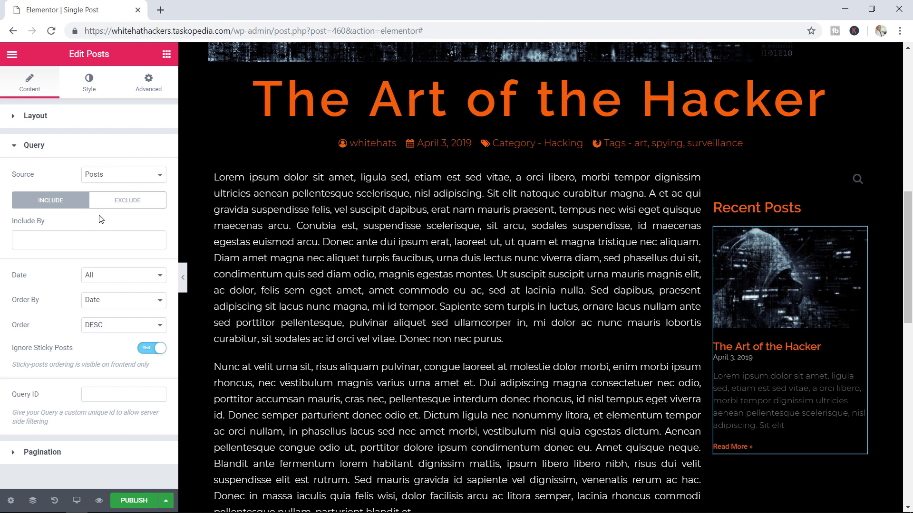
click(123, 202)
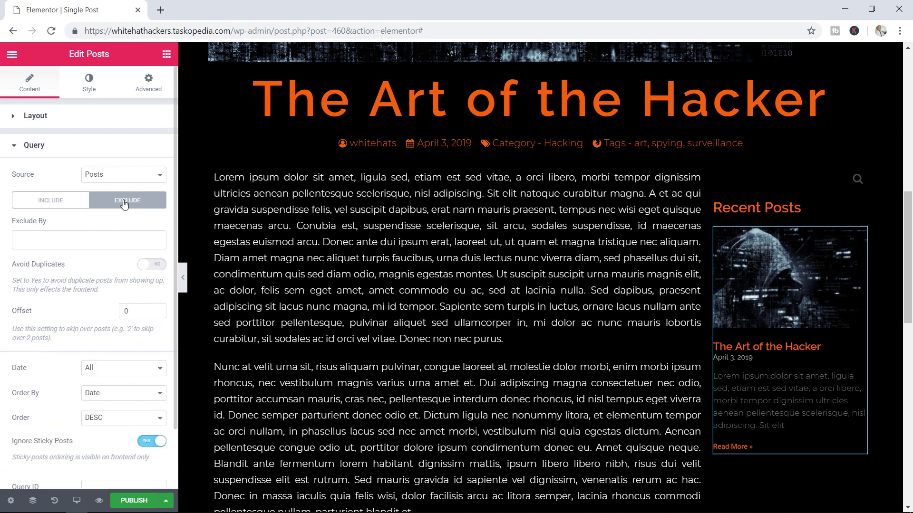
click(60, 241)
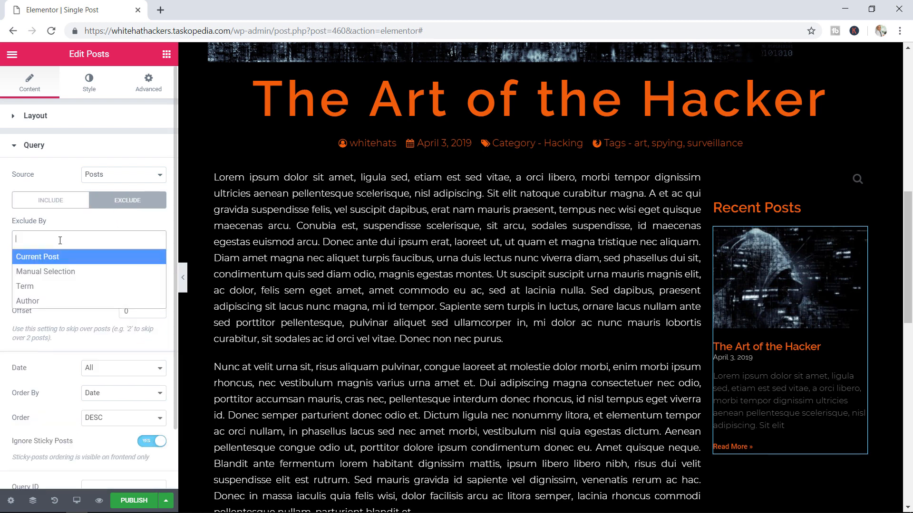
click(42, 260)
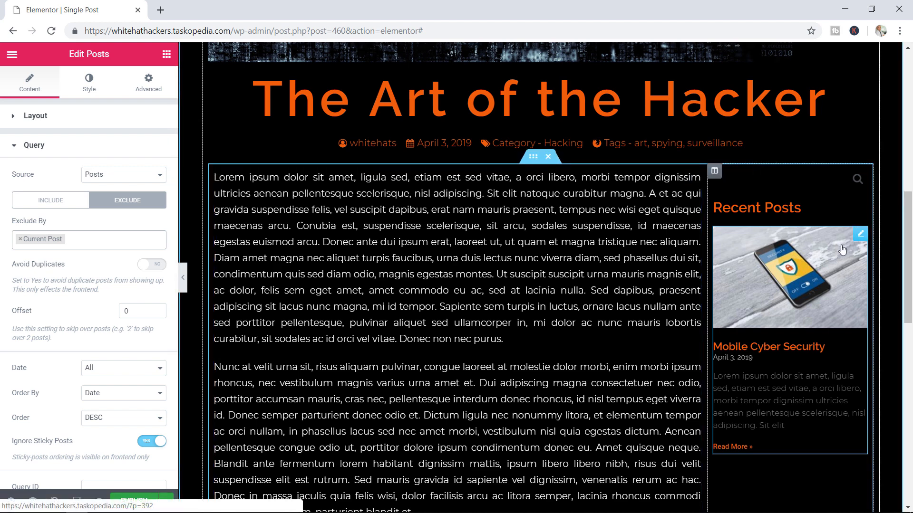
scroll(909, 250, up, 1)
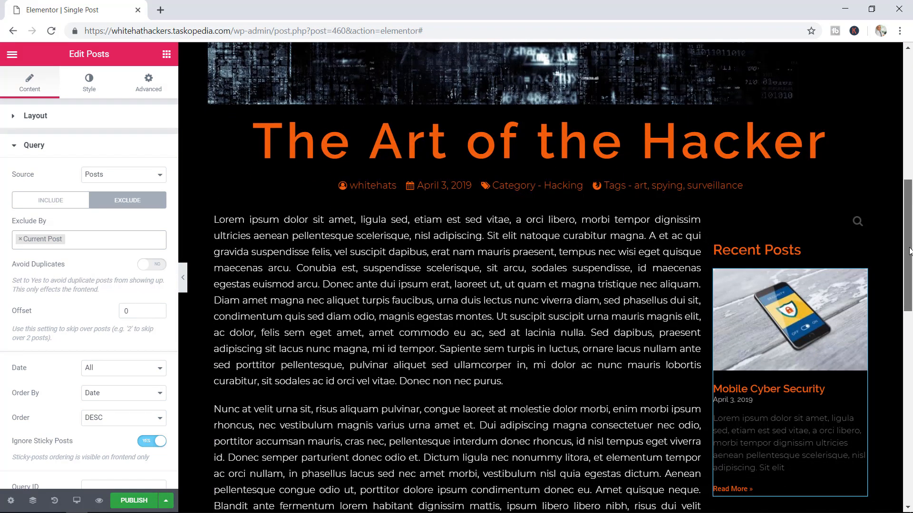
scroll(909, 251, down, 1)
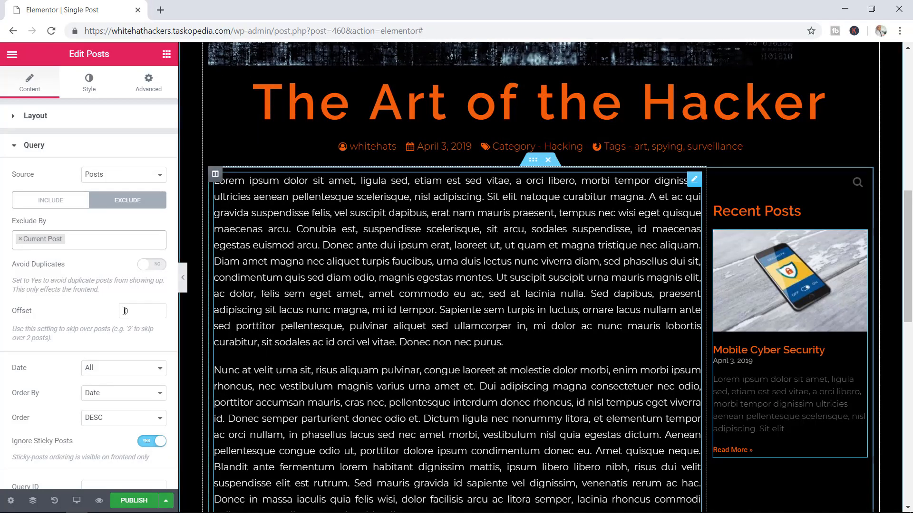
click(152, 268)
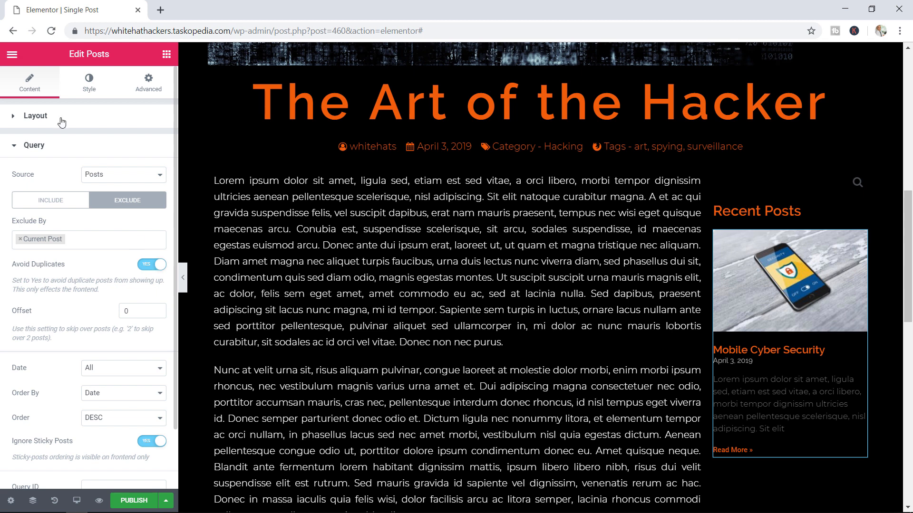
click(14, 145)
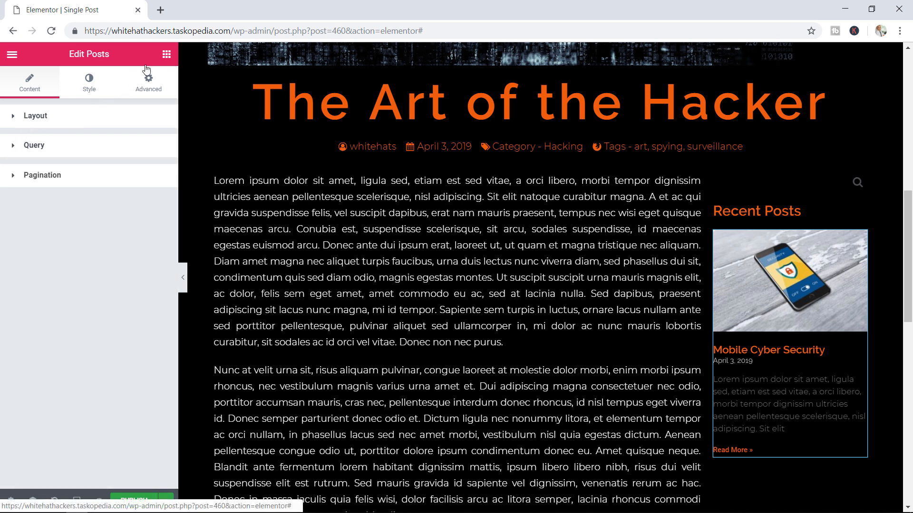
click(167, 53)
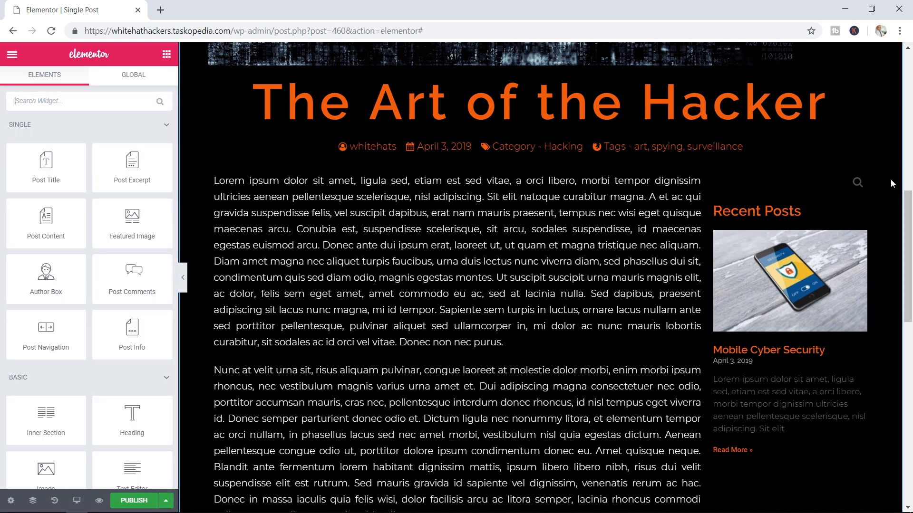
drag(908, 219, 907, 227)
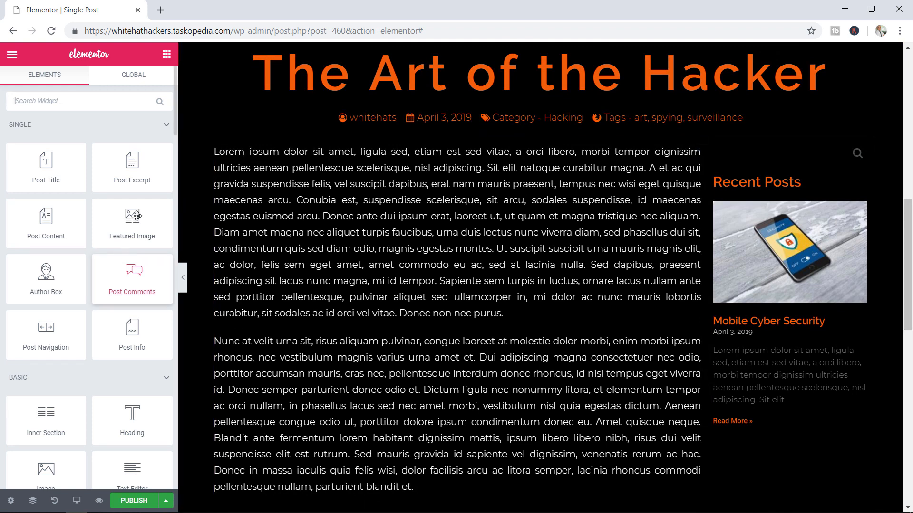
drag(175, 126, 119, 171)
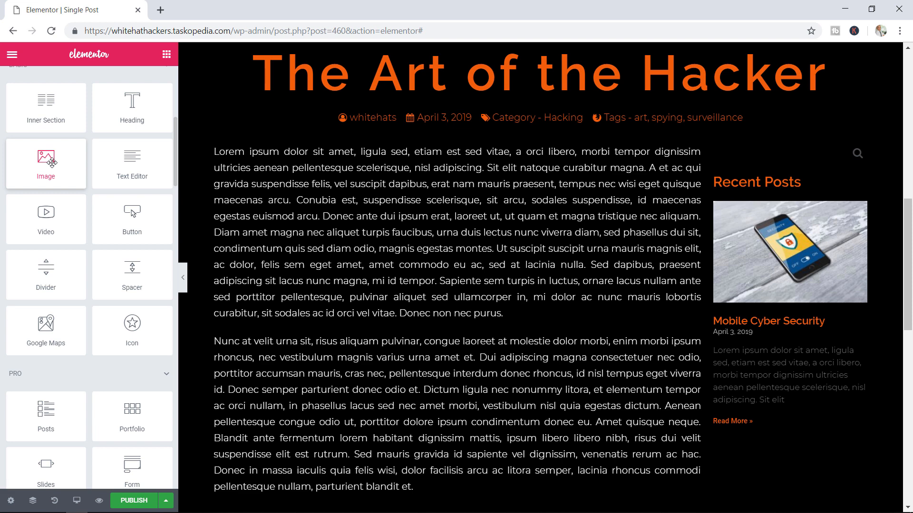
- Delete the search form and the whole narrow Recent Posts column beside the post content
right_click(776, 150)
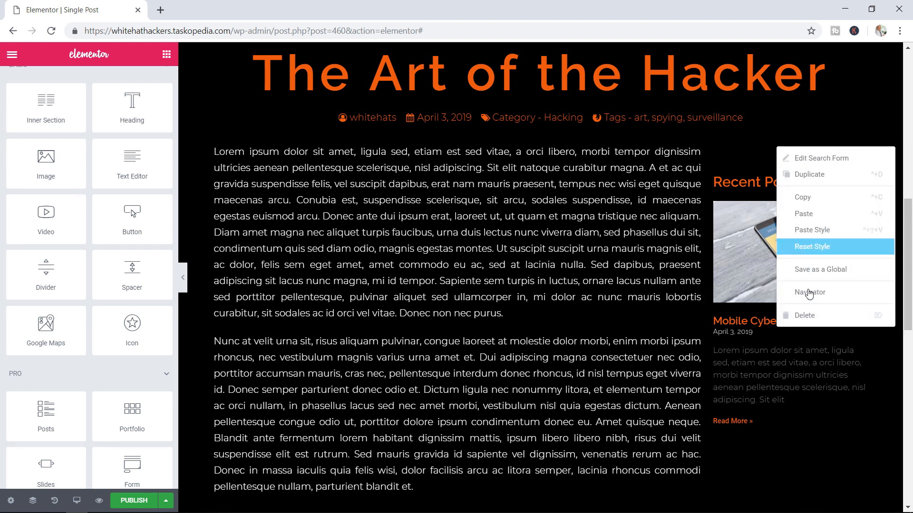
click(812, 315)
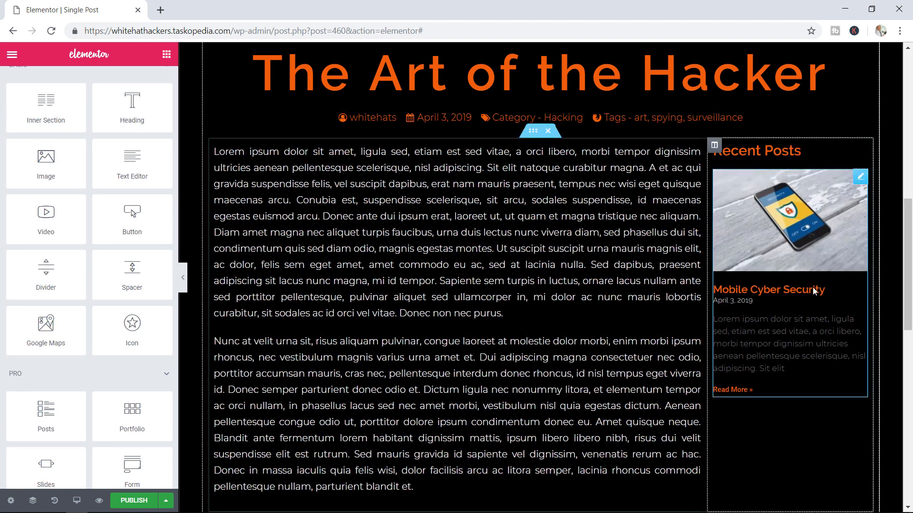
right_click(787, 139)
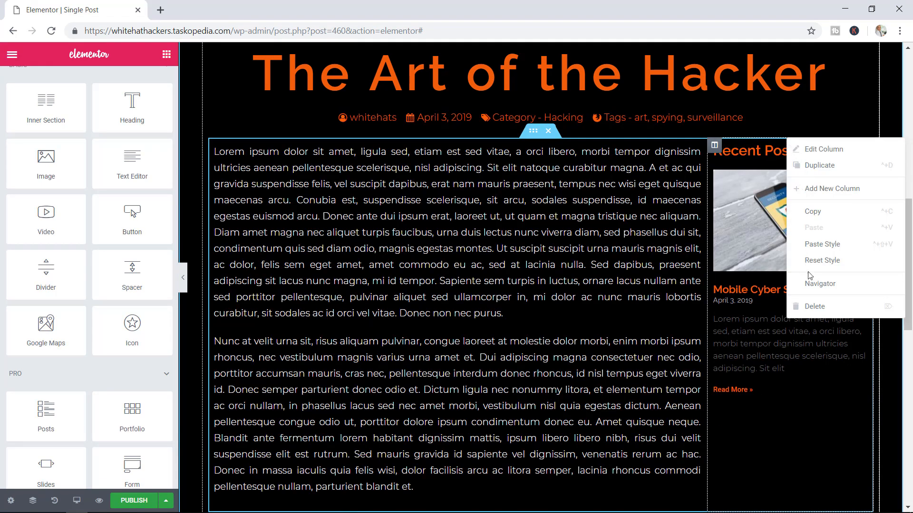
click(829, 312)
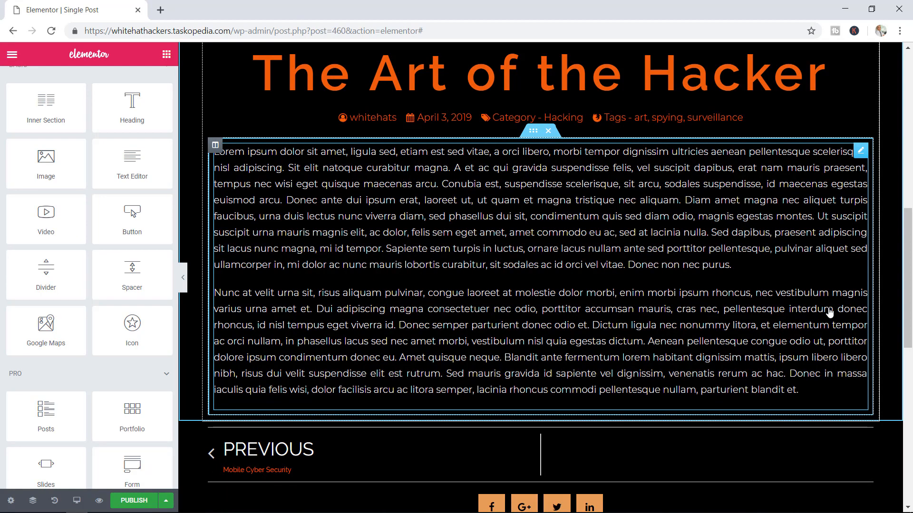
- Turn on Scrolling Effects for the featured image, with Transparency in the Fade Out direction, and preview the fade on scroll
scroll(885, 278, up, 6)
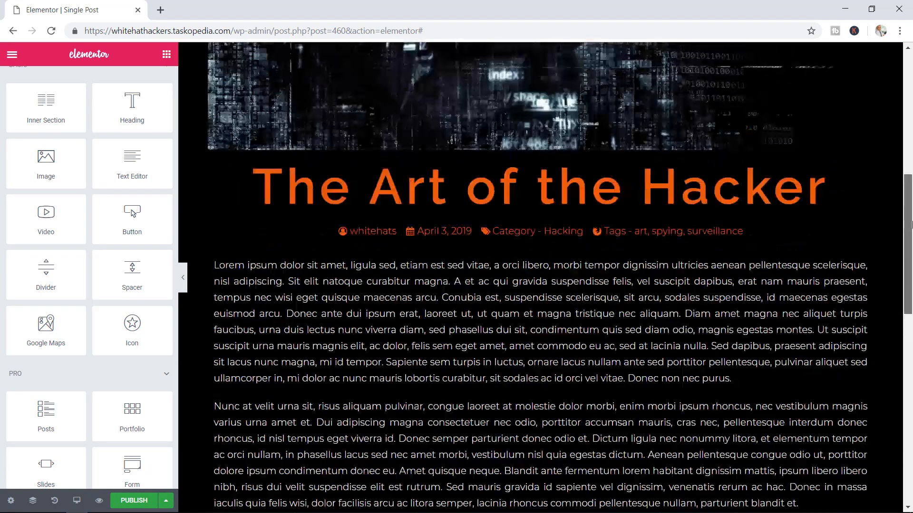
scroll(885, 278, up, 5)
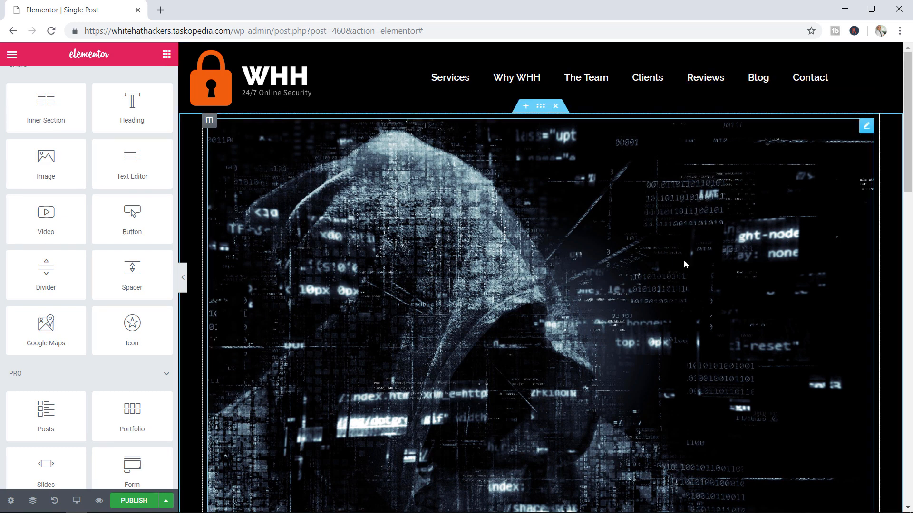
click(587, 221)
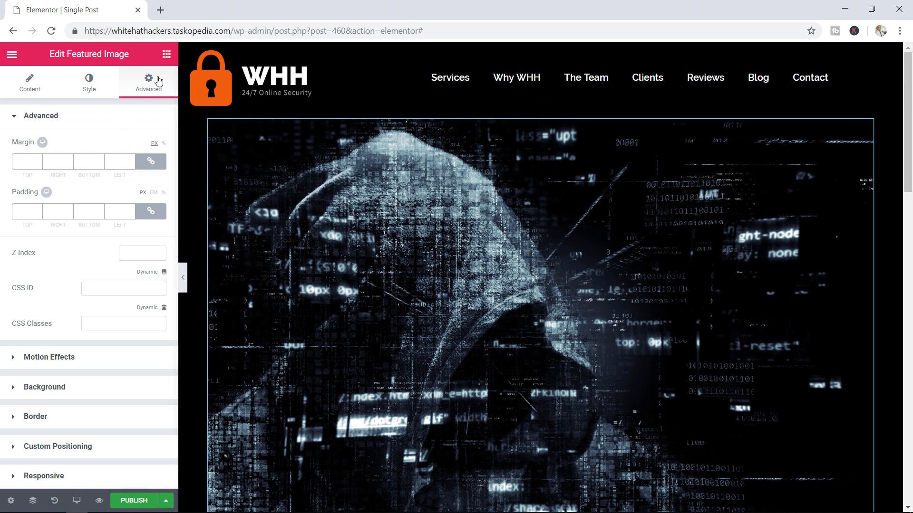
click(58, 361)
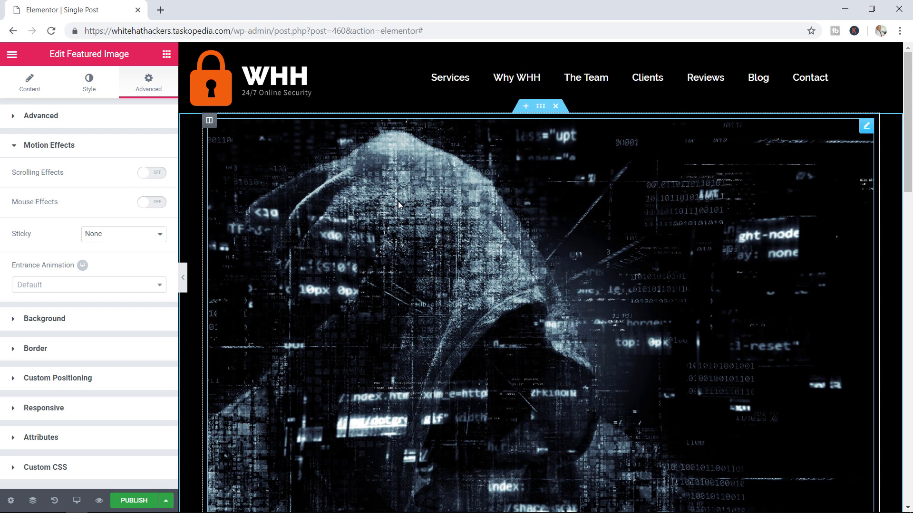
click(154, 178)
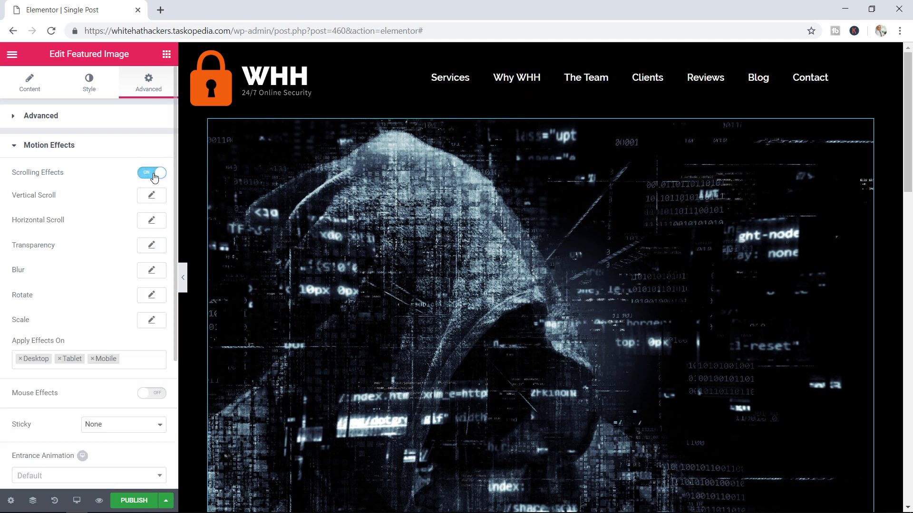
click(153, 245)
click(133, 276)
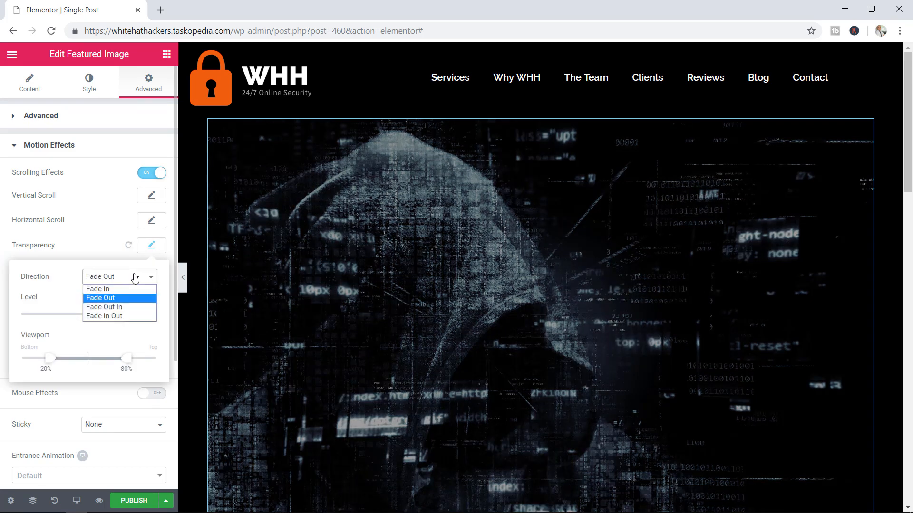
click(118, 298)
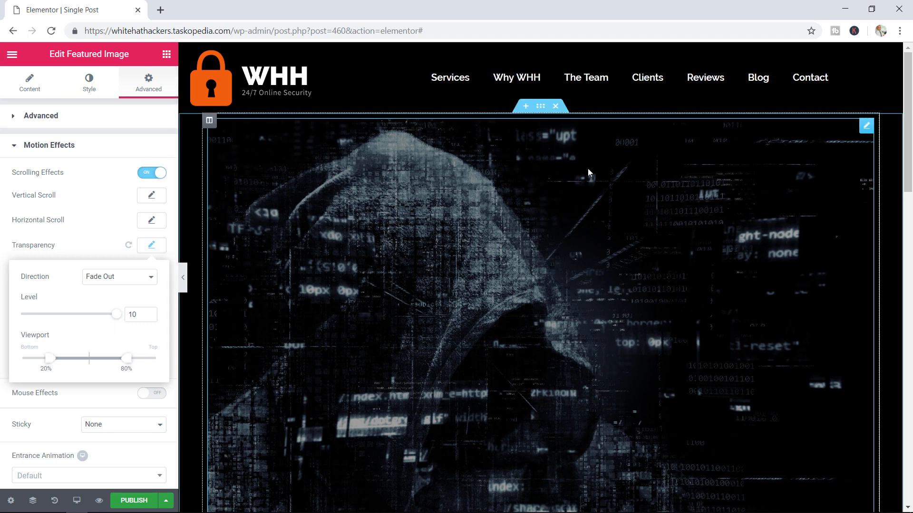
drag(911, 78, 906, 53)
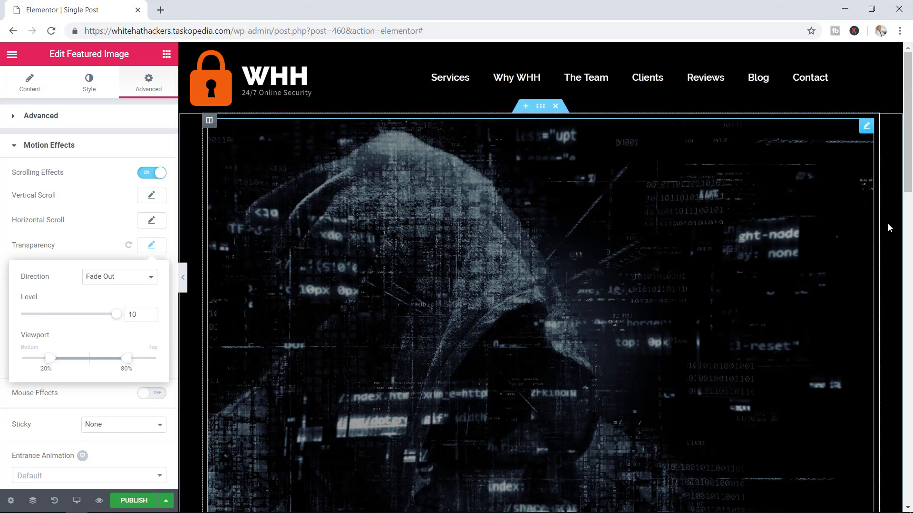
mouse_move(906, 118)
mouse_down()
mouse_move(895, 306)
mouse_move(910, 118)
mouse_move(909, 132)
mouse_up()
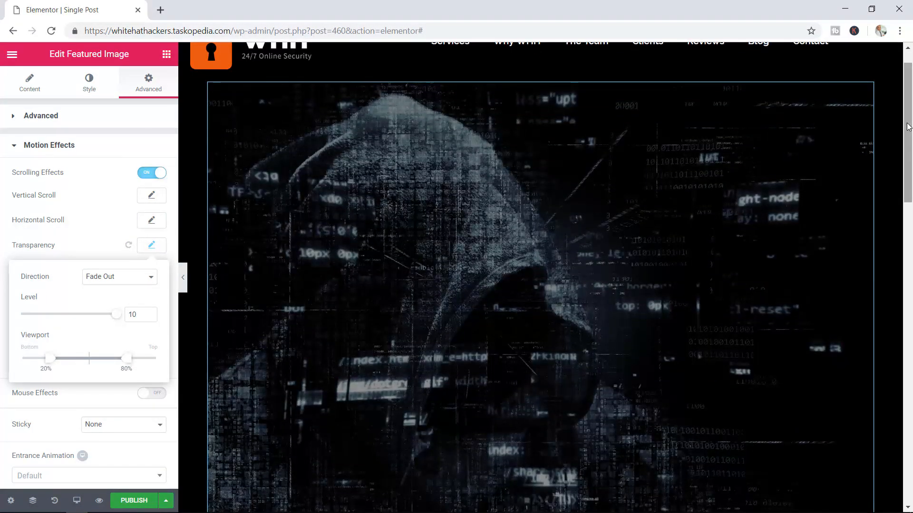
- Start publishing the template and add a second display condition that excludes Posts
click(126, 501)
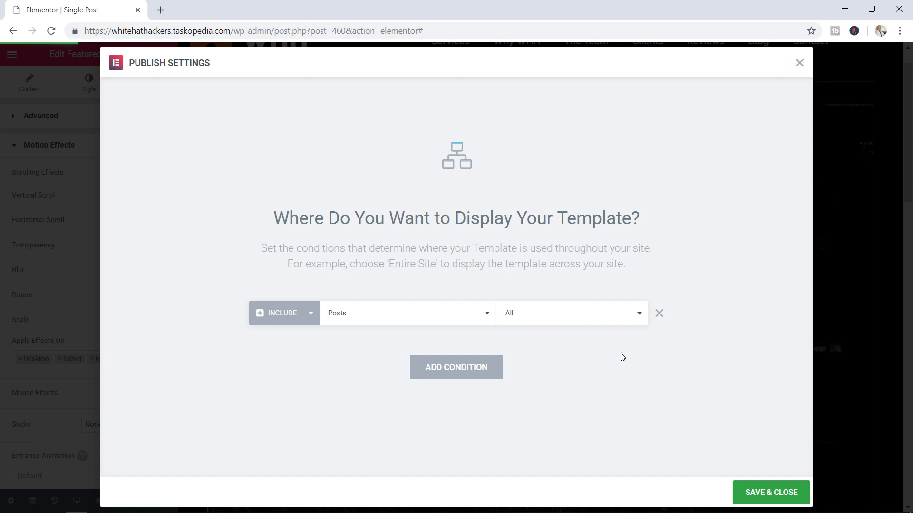
click(476, 366)
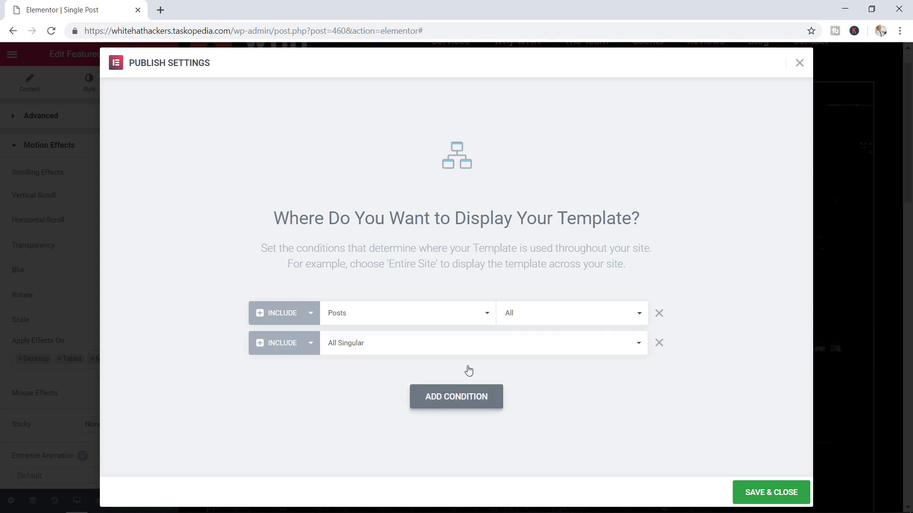
click(290, 346)
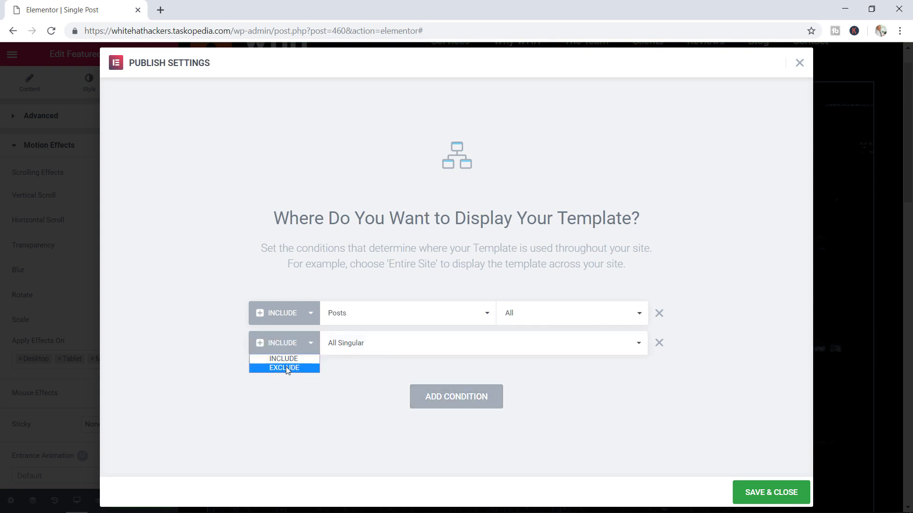
click(286, 368)
click(374, 346)
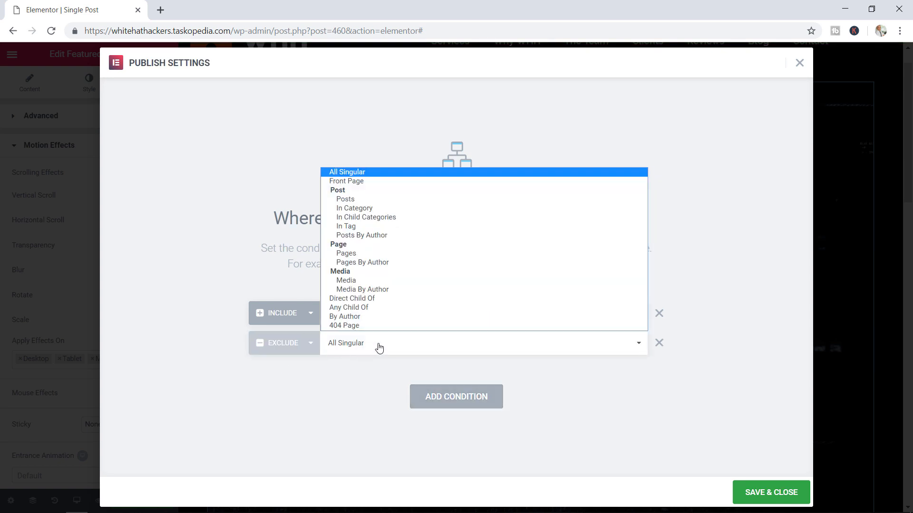
click(347, 199)
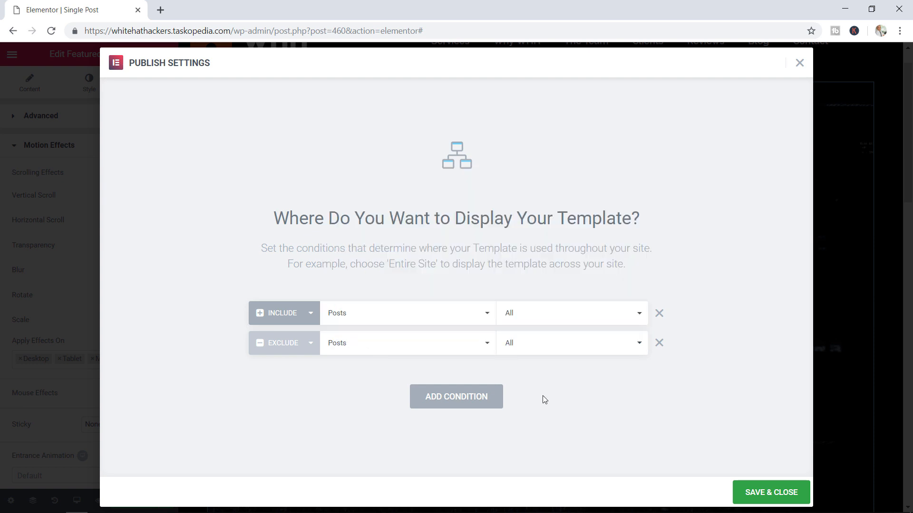
- Search the exclude condition's individual posts for "ph" and review the available condition types
click(575, 349)
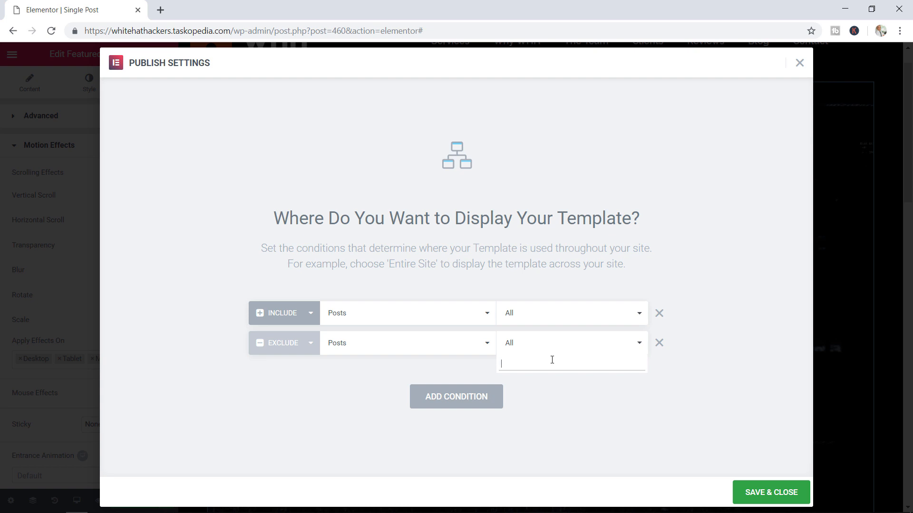
text(ph)
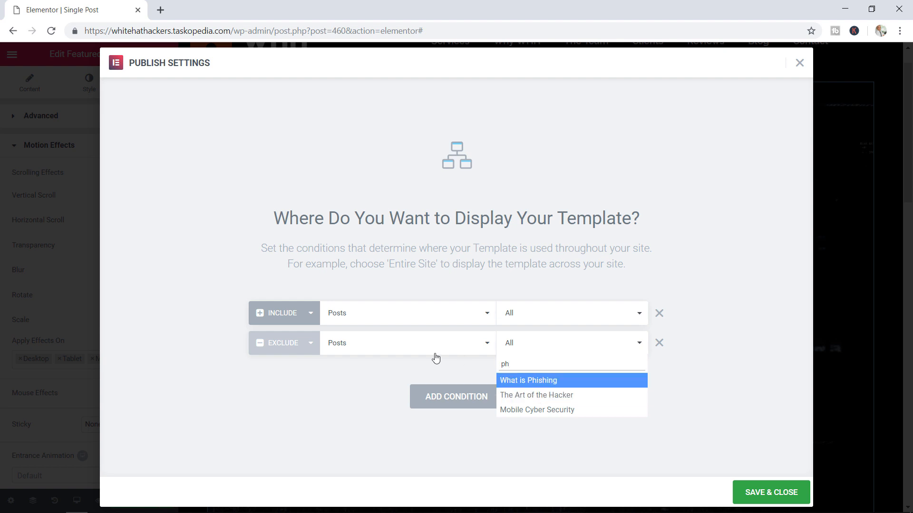
click(469, 346)
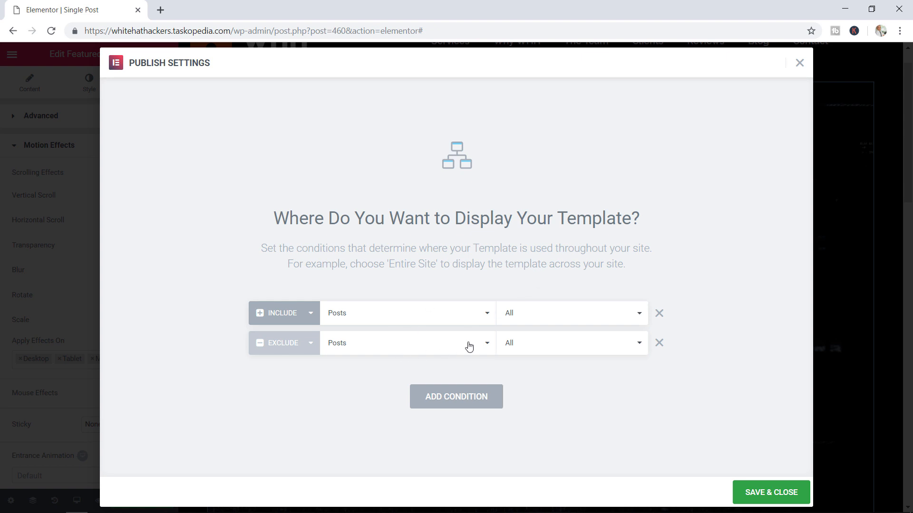
click(470, 347)
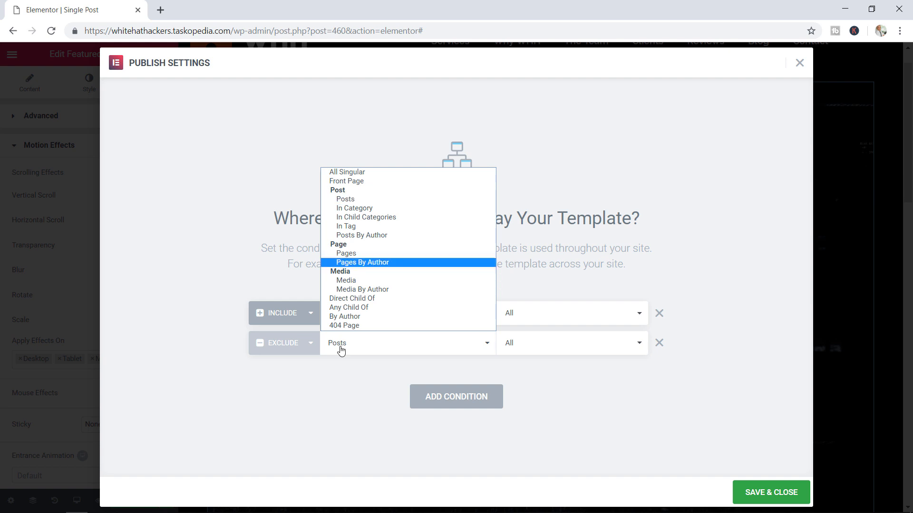
click(352, 373)
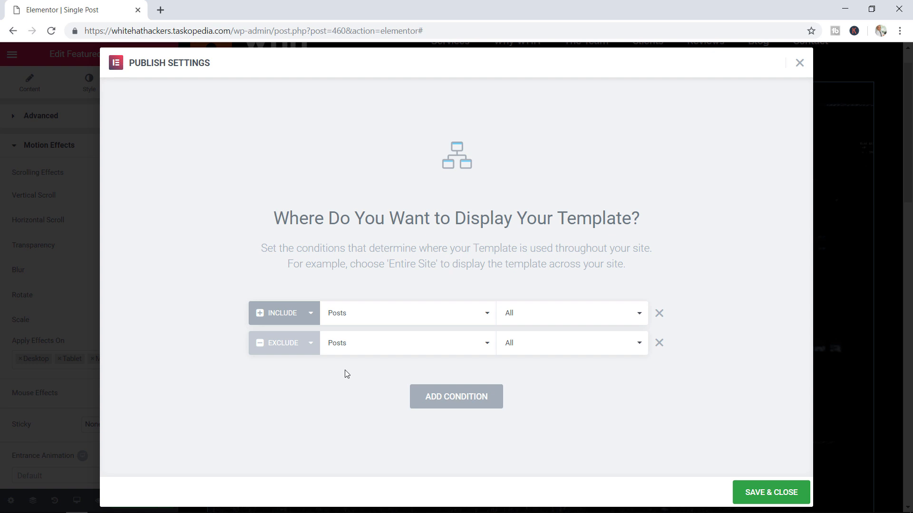
- Remove the condition that excludes Posts from the template's display conditions
click(659, 343)
- Try the include condition as In Category, searching the categories for "atta", and return it to Posts
click(473, 313)
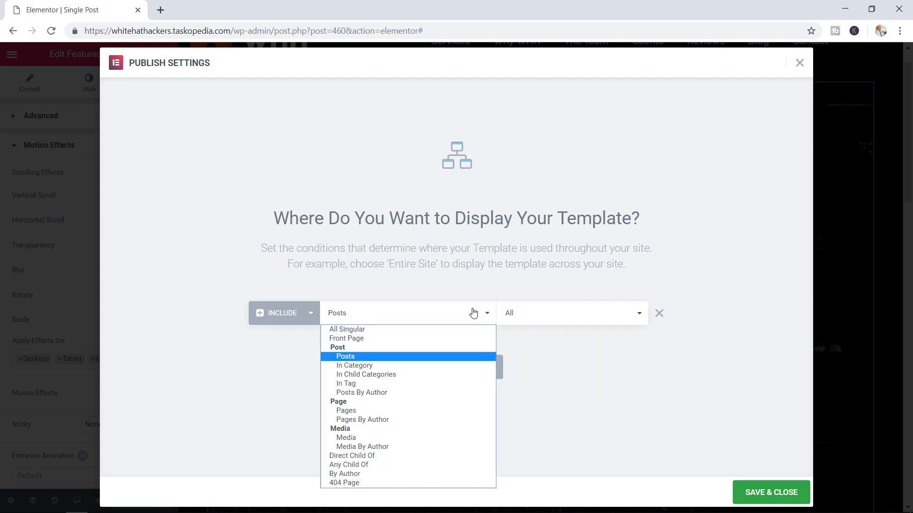
click(366, 371)
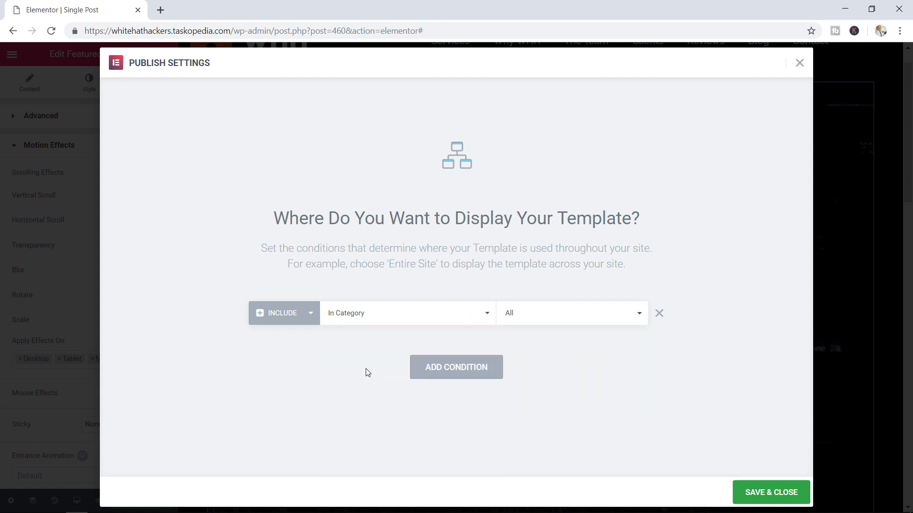
click(545, 319)
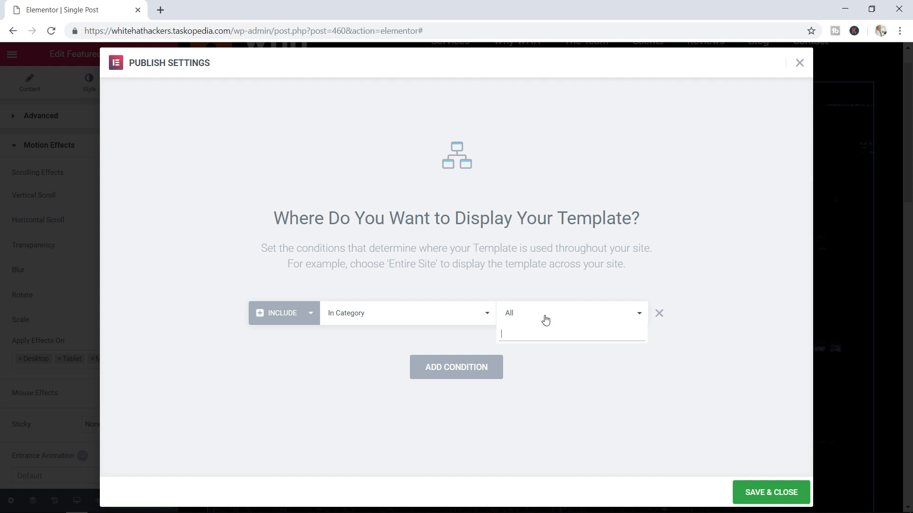
text(atta)
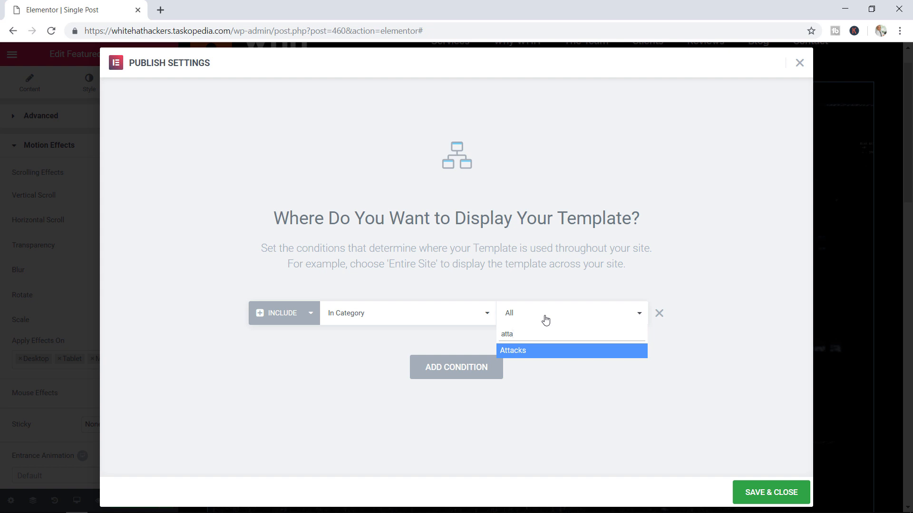
click(452, 315)
click(430, 319)
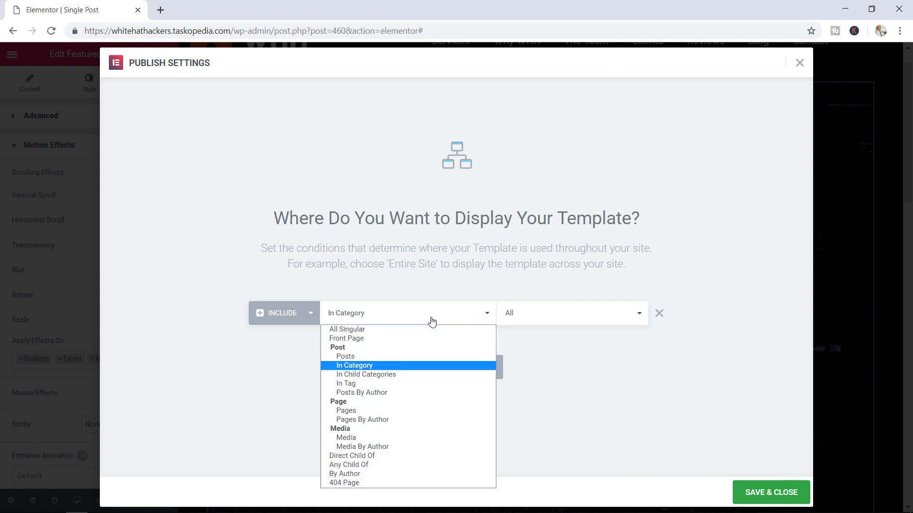
click(344, 354)
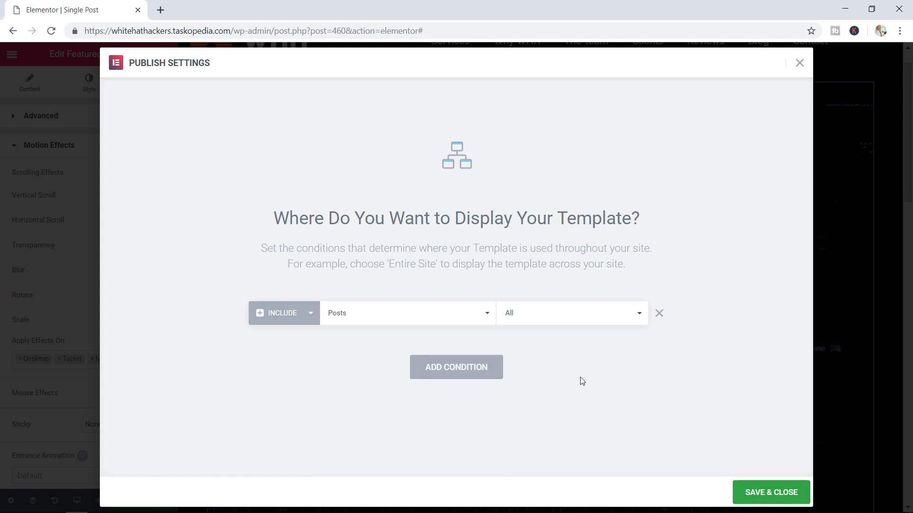
- Save the display conditions to publish the single post template, and review the live page down to its post navigation
click(790, 494)
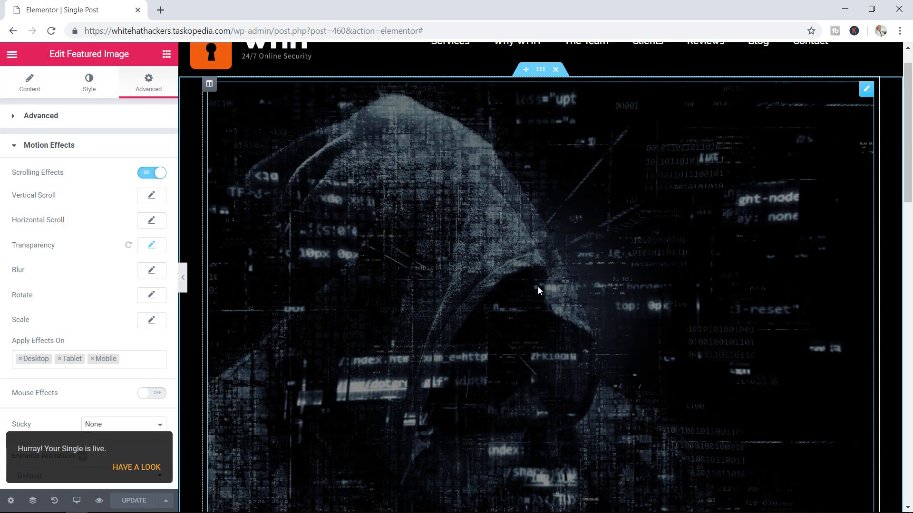
click(138, 468)
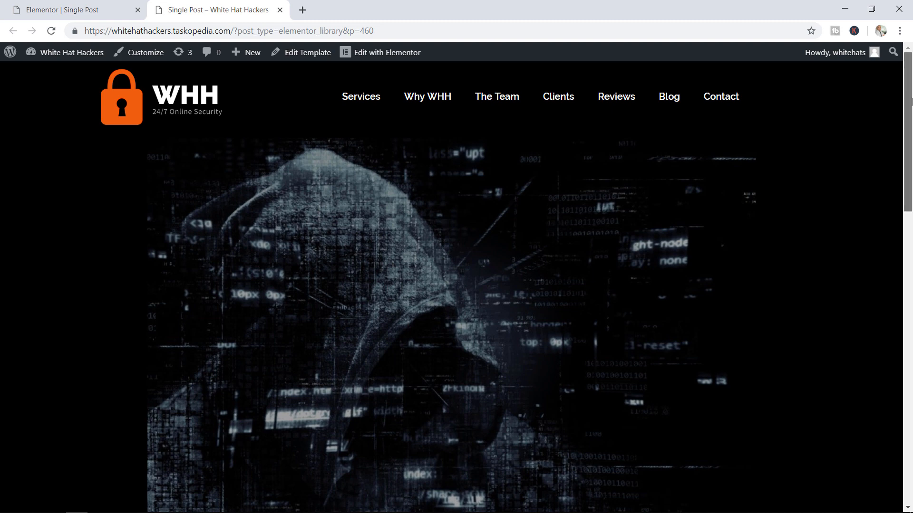
drag(907, 103, 898, 279)
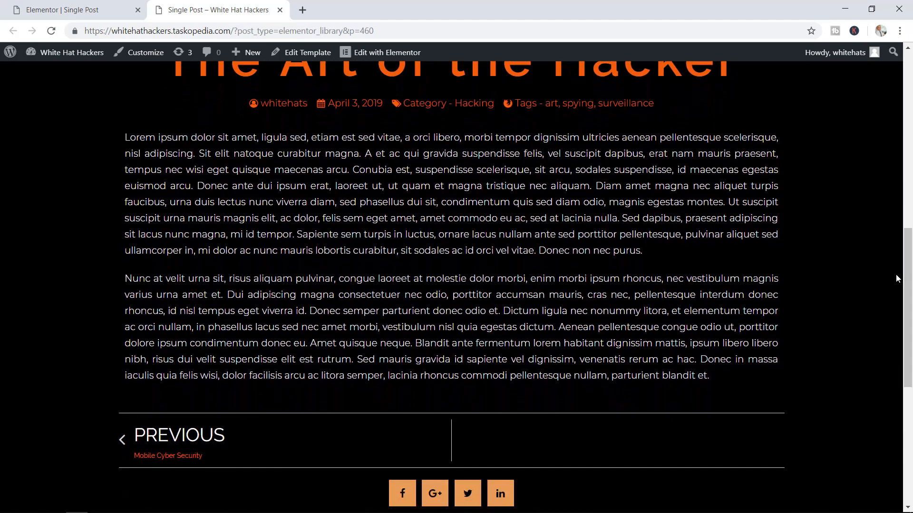
- View the previous post, Mobile Cyber Security, and check the featured image's fade while scrolling
click(166, 456)
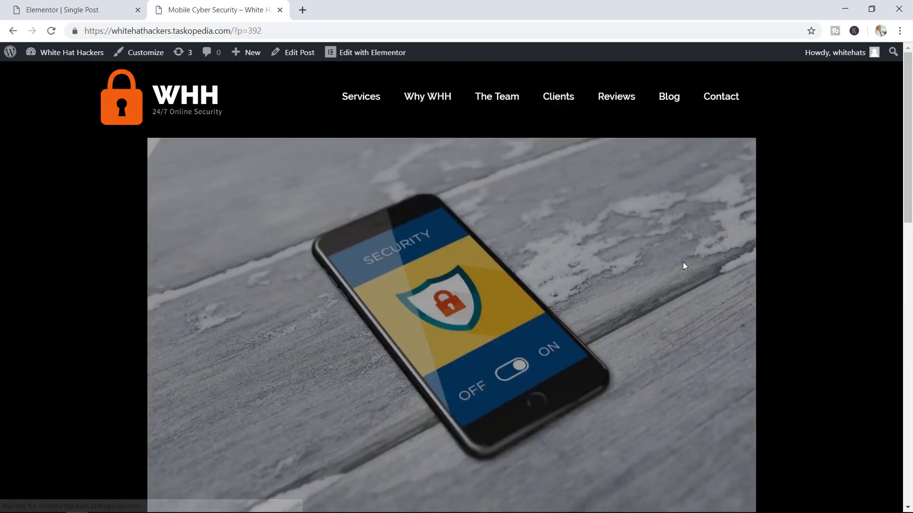
drag(908, 79, 911, 166)
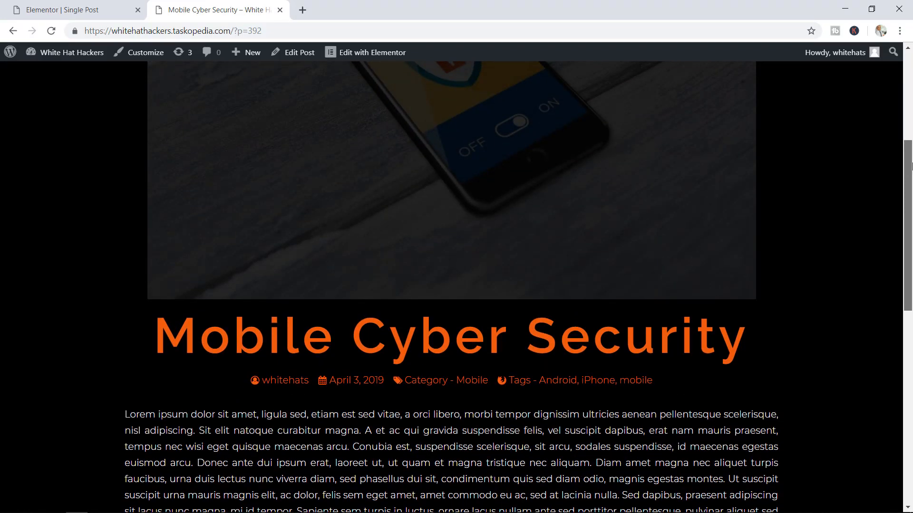
scroll(911, 166, up, 3)
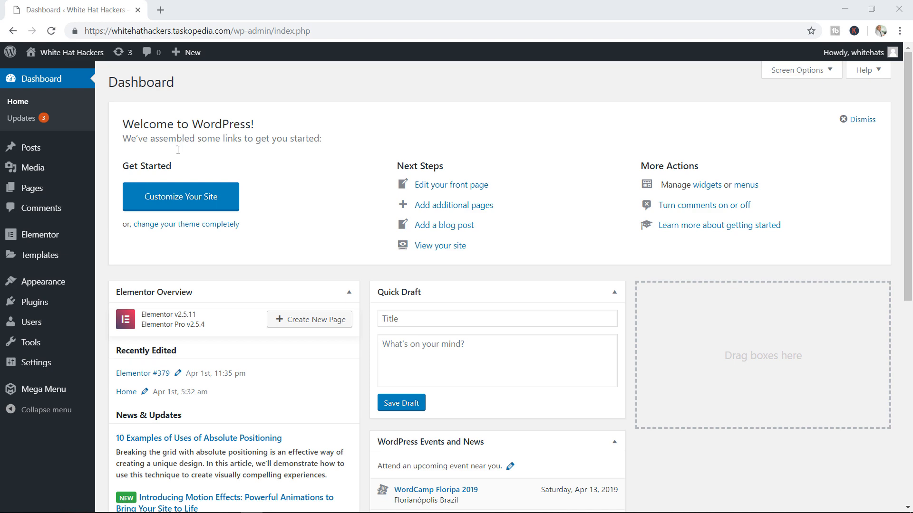
- Create a new Elementor template of type Archive named "Archive Template"
mouse_move(74, 261)
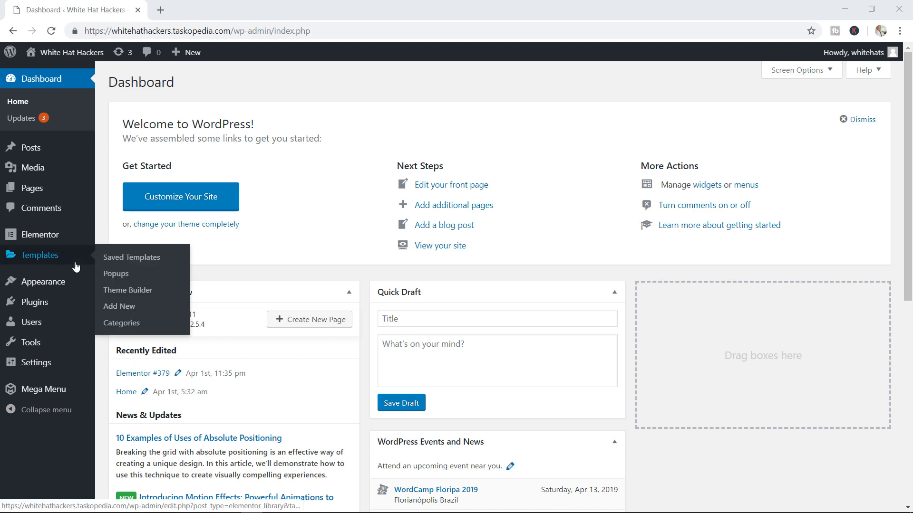
click(128, 308)
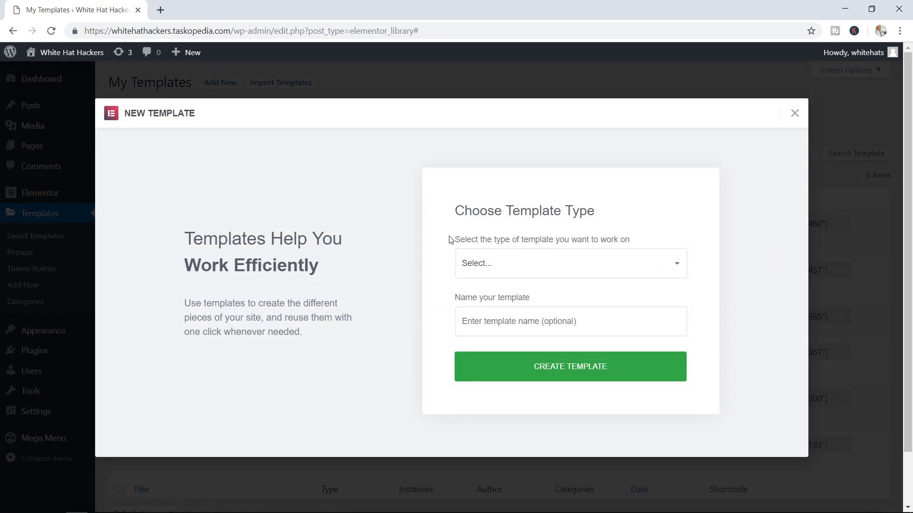
click(489, 262)
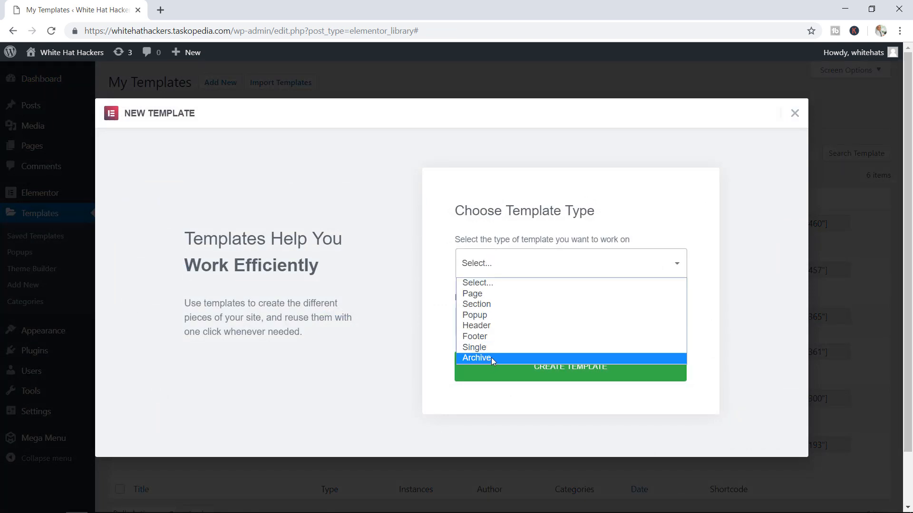
click(492, 357)
click(522, 329)
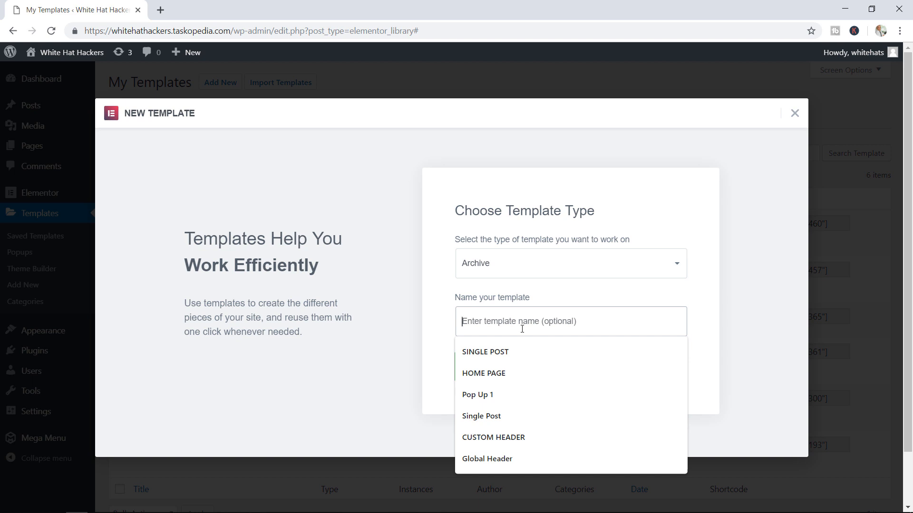
text(Archive Template)
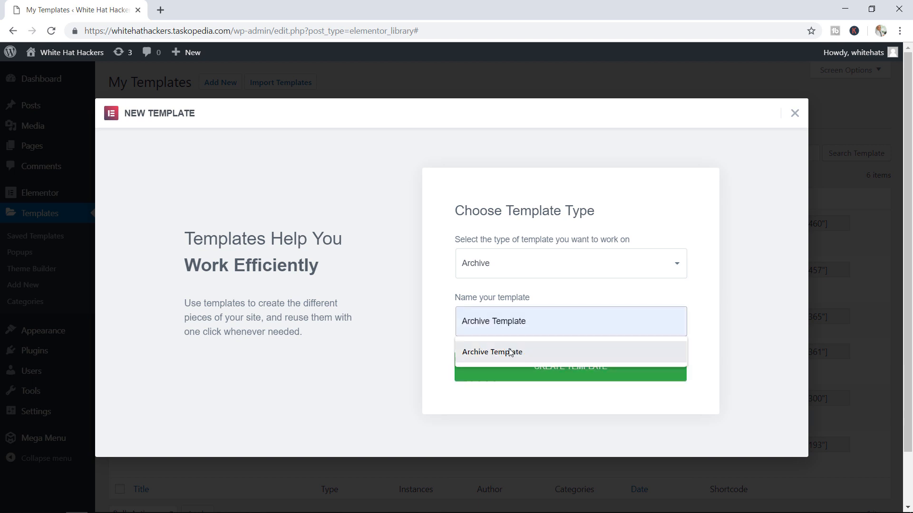
click(511, 352)
click(555, 371)
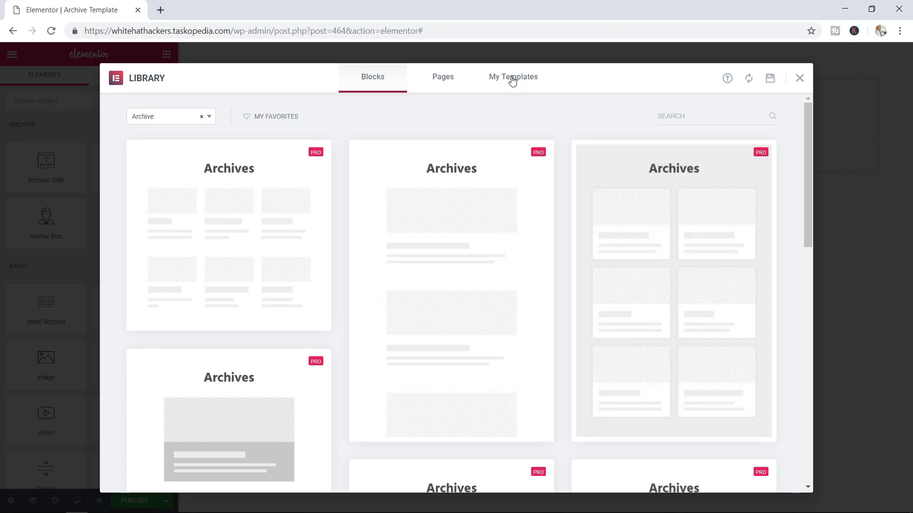
- Insert the saved Global Header template, importing its document settings as well
click(513, 79)
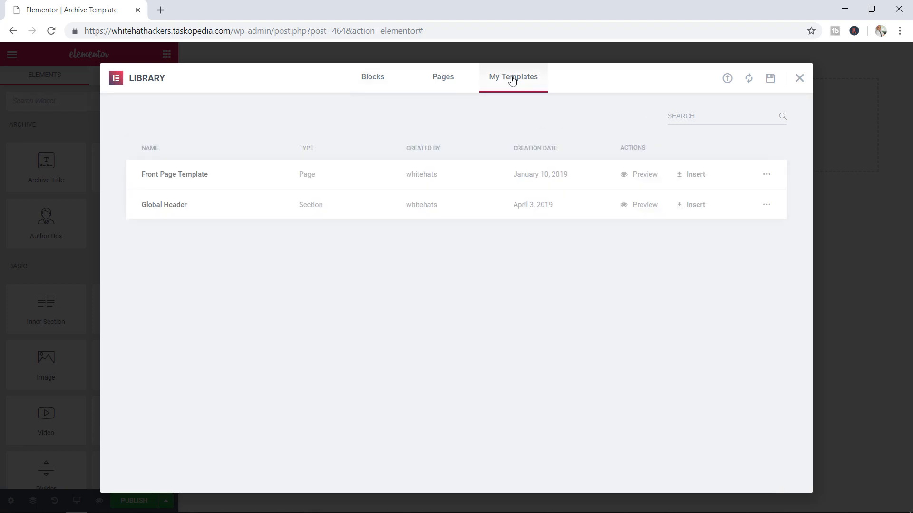
click(689, 206)
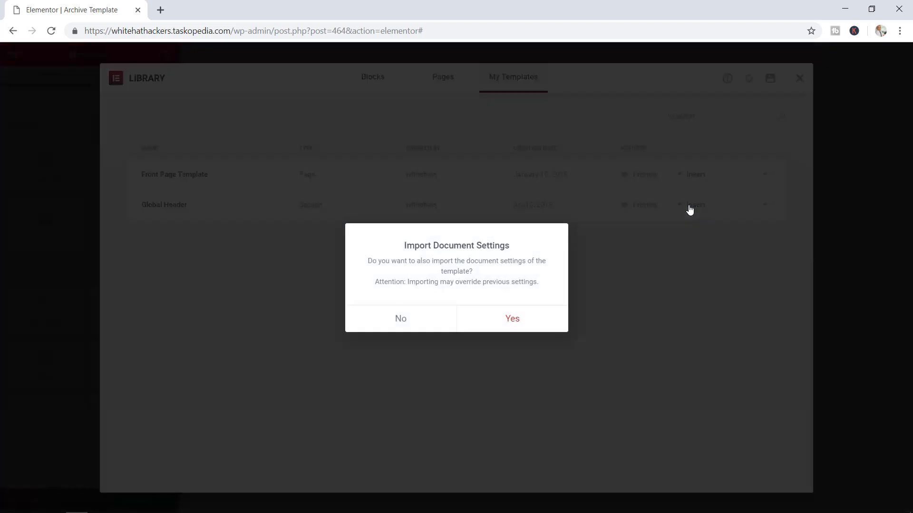
click(508, 322)
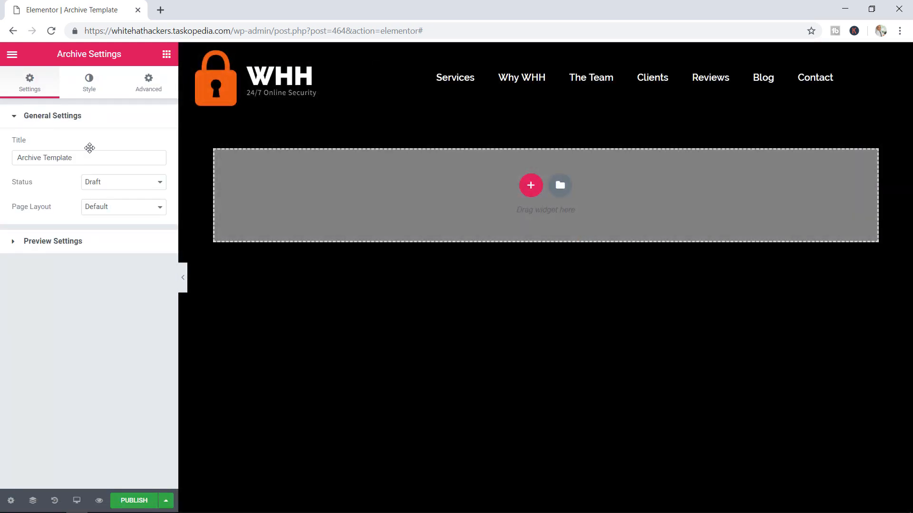
- Add a Heading widget below the header with the text "Blog Posts" and center it
click(166, 56)
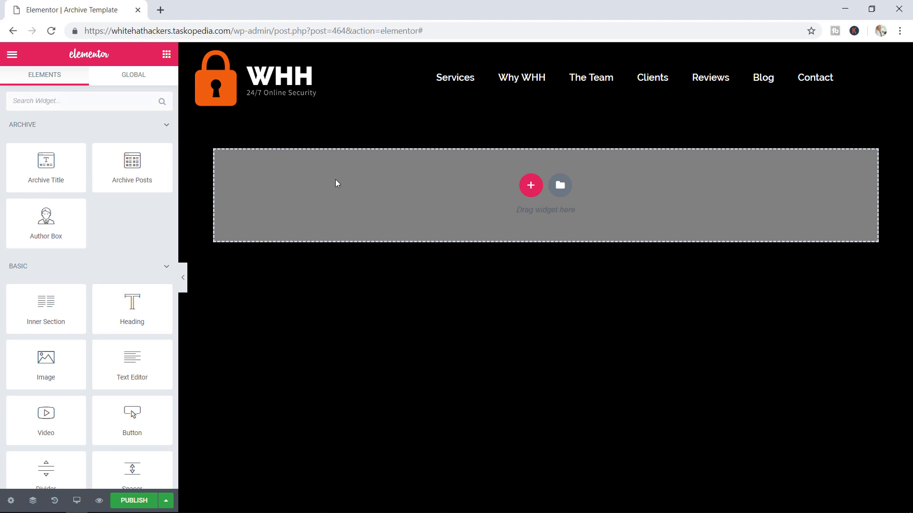
drag(145, 315, 372, 190)
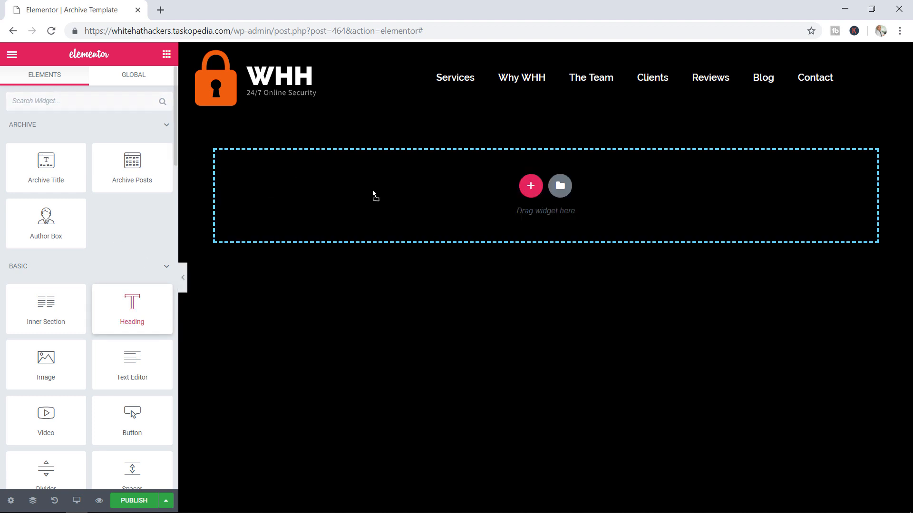
click(438, 128)
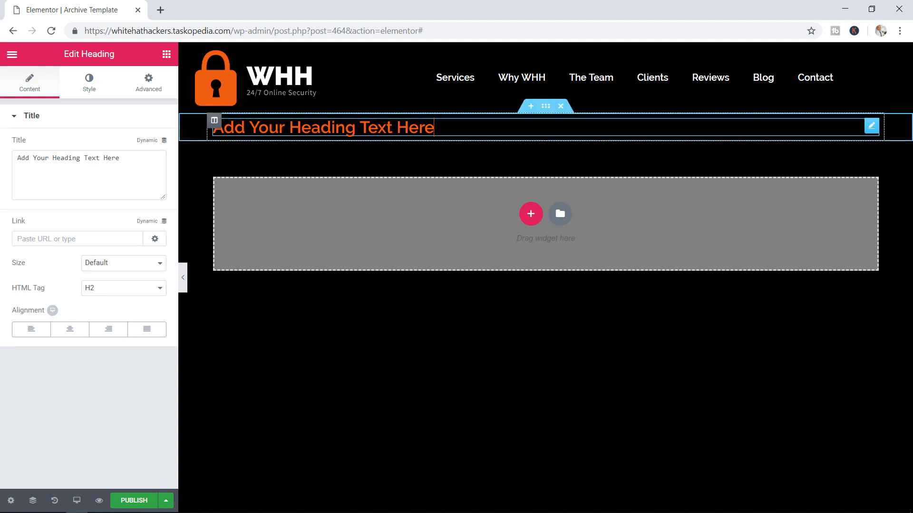
key(ctrl+a)
text(Blog)
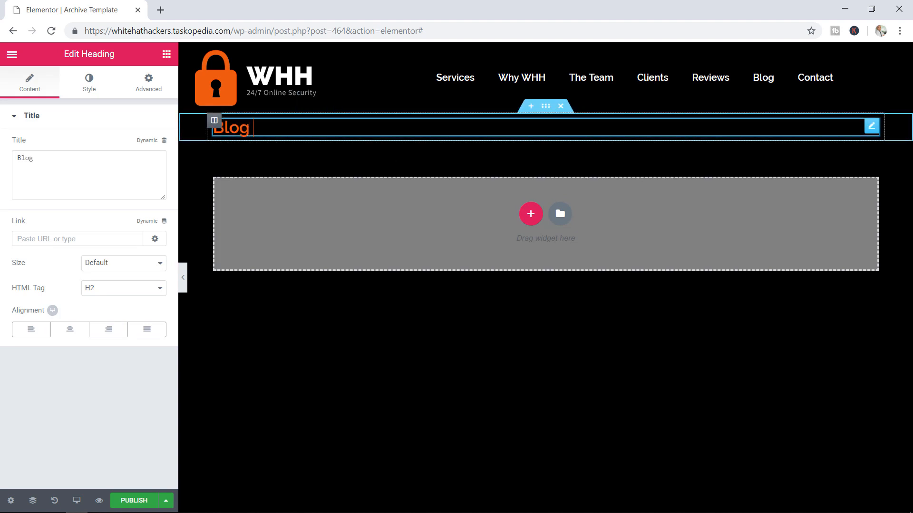
text( Posts)
click(70, 329)
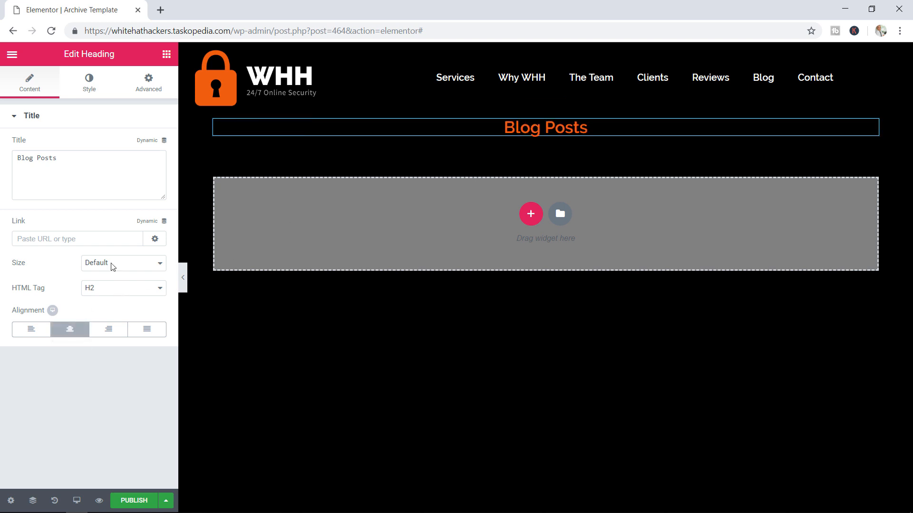
- Set the Blog Posts heading's font size to 96 px
click(102, 86)
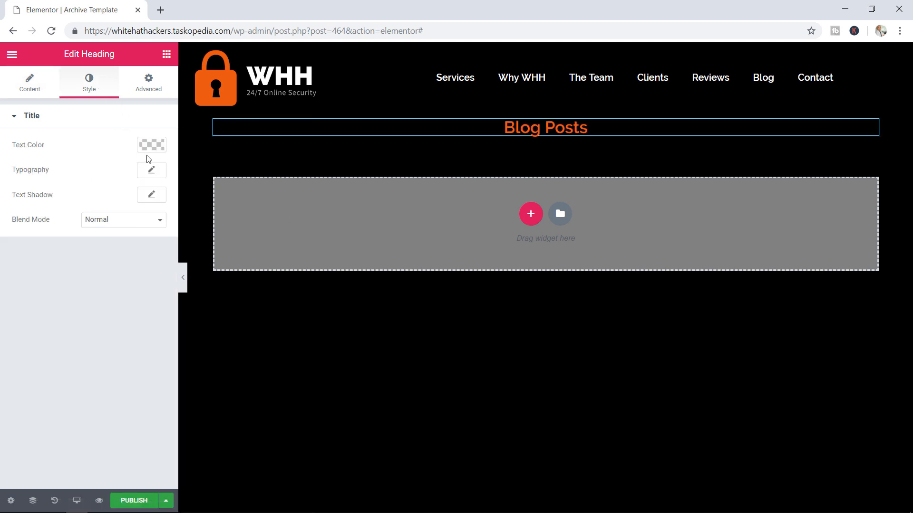
click(151, 172)
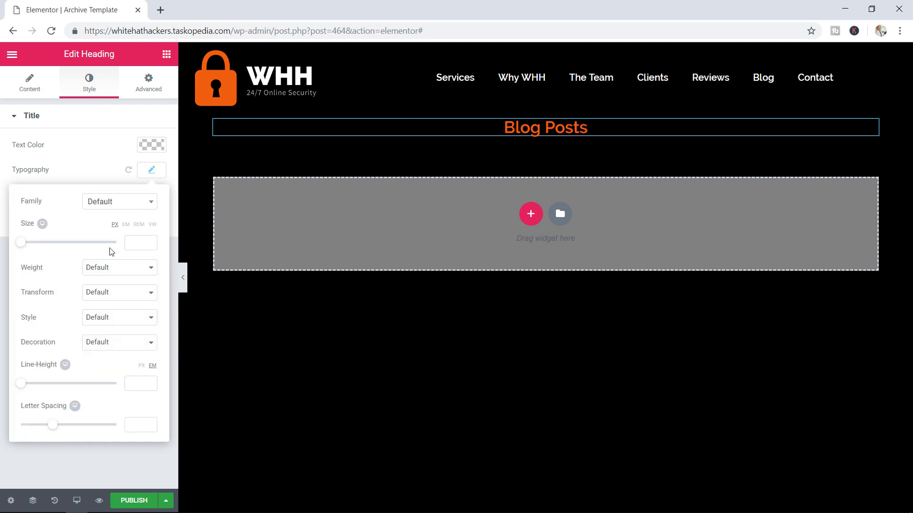
click(91, 244)
drag(92, 248, 67, 245)
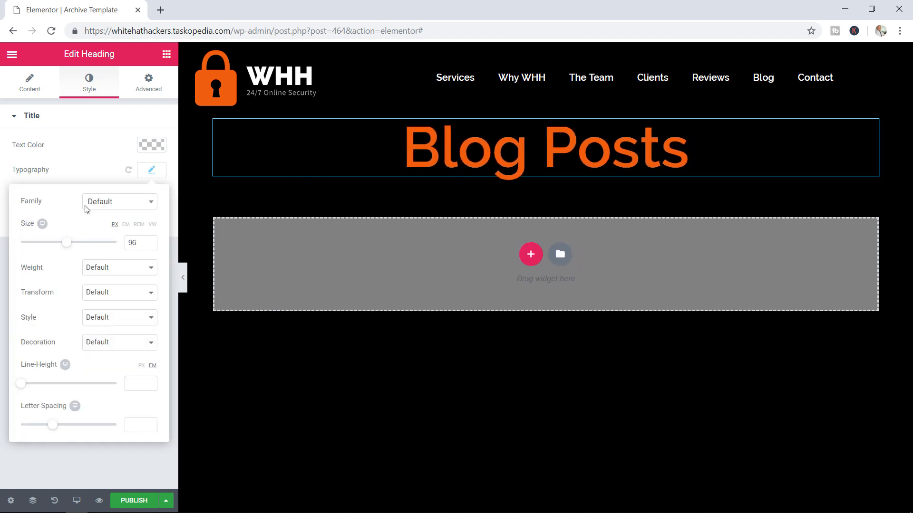
- Add an Archive Posts widget below the Blog Posts heading and review its layout settings
click(166, 54)
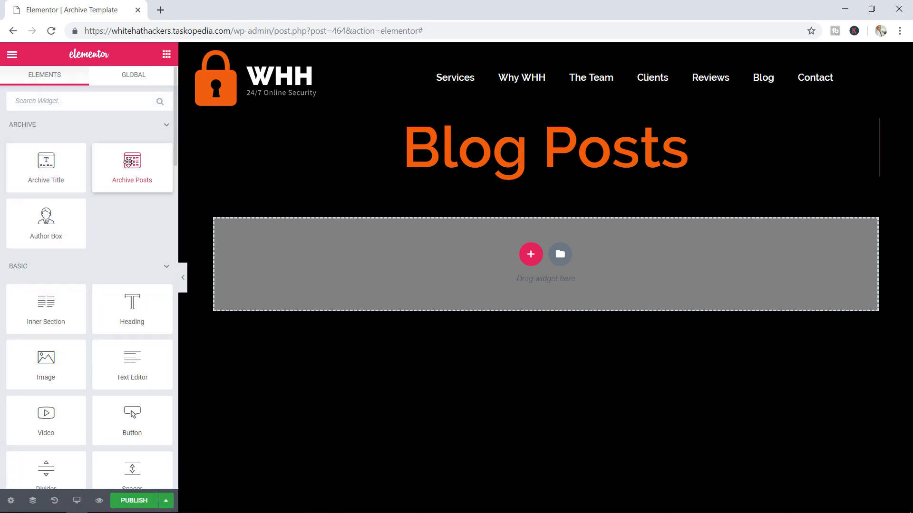
drag(128, 162, 468, 178)
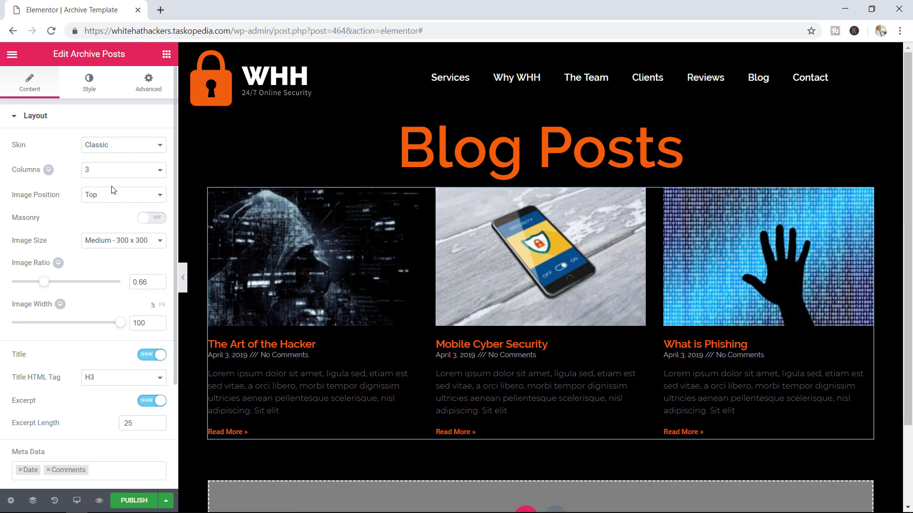
scroll(113, 250, down, 3)
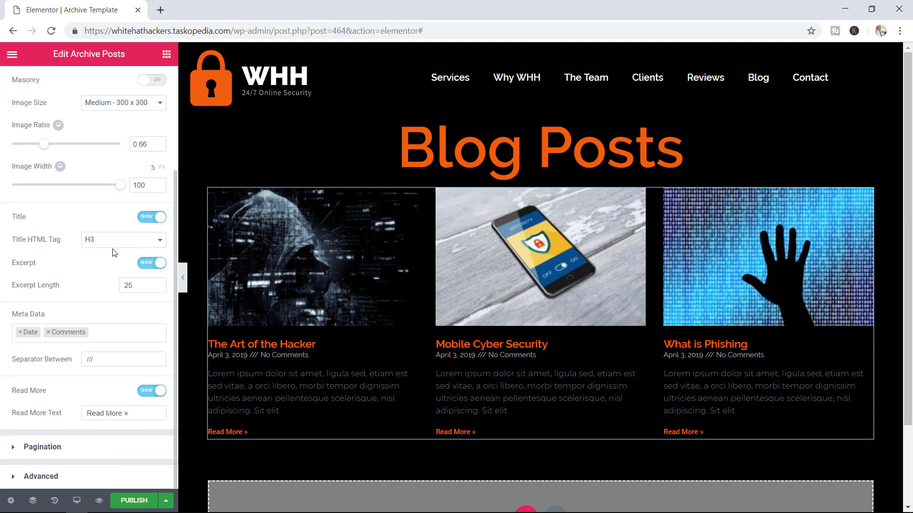
- Start publishing the archive template and add a display condition that includes the Author Archive
click(129, 501)
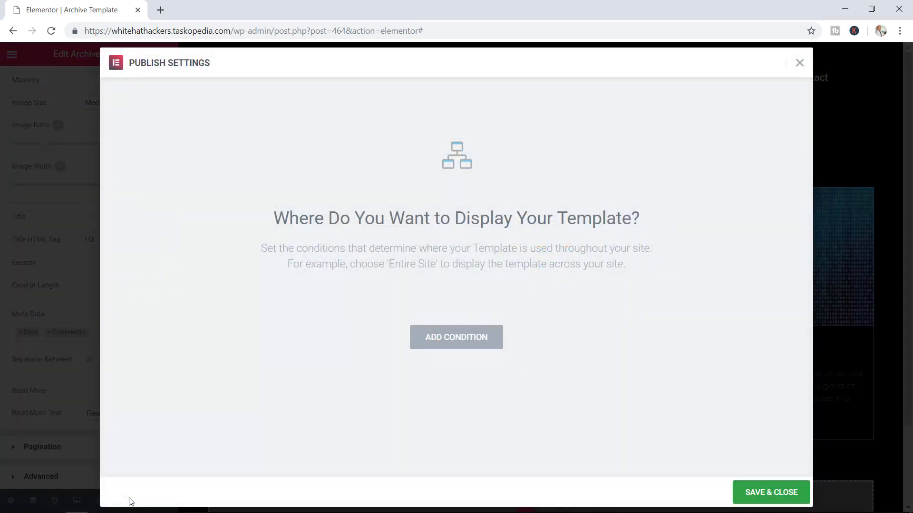
click(477, 343)
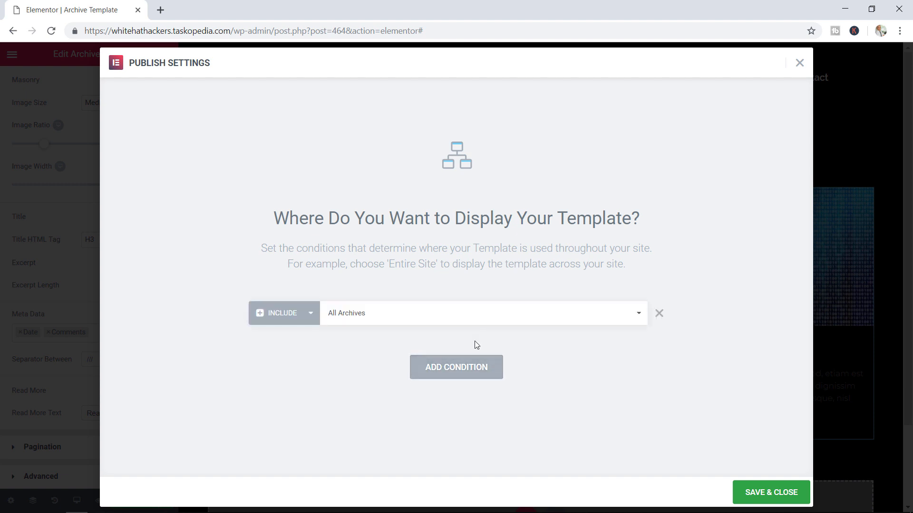
click(553, 319)
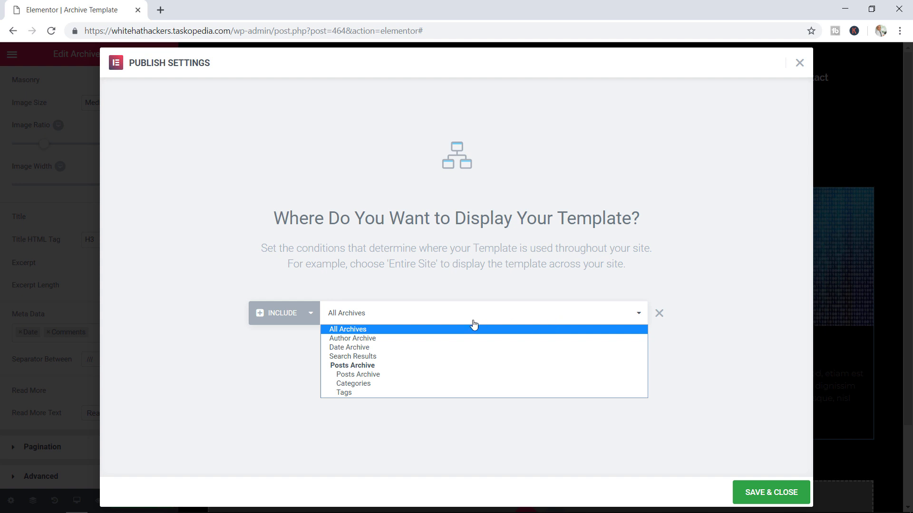
click(383, 343)
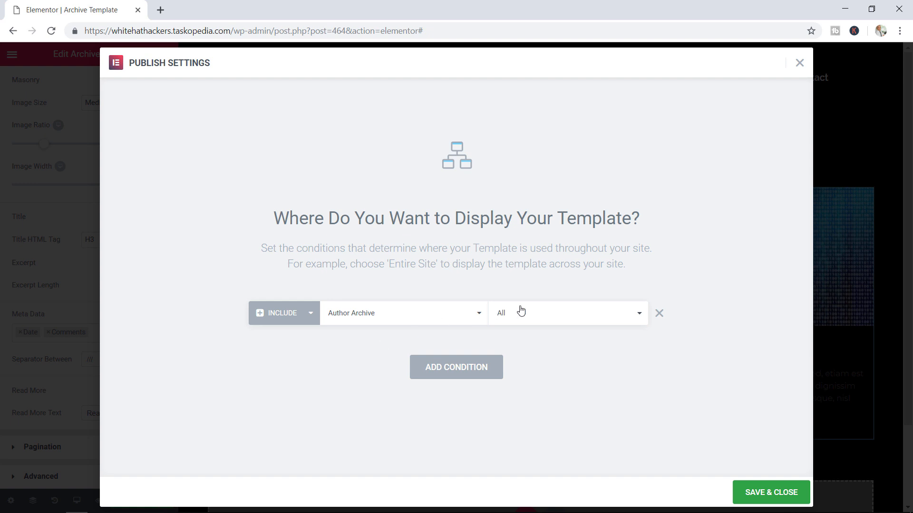
- Check the condition's author and archive type choices, keep Author Archive with All, and save the publish settings
click(539, 313)
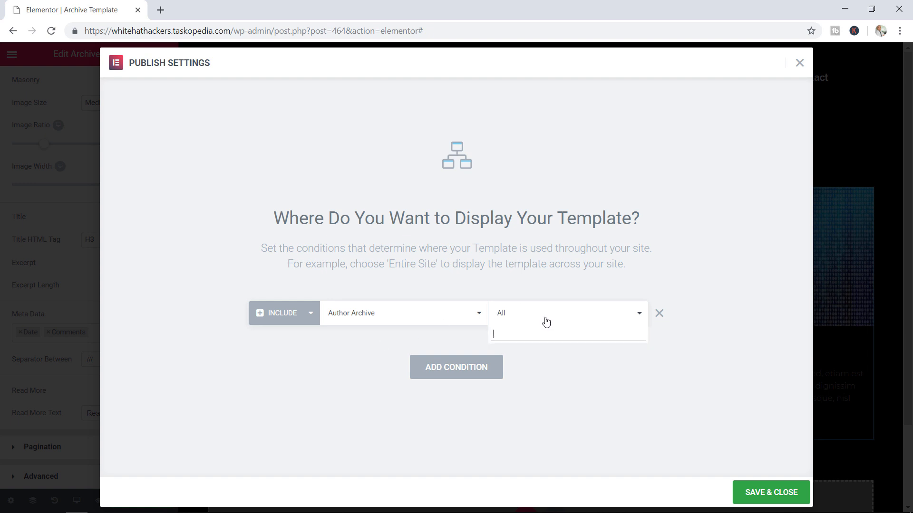
click(456, 319)
click(457, 322)
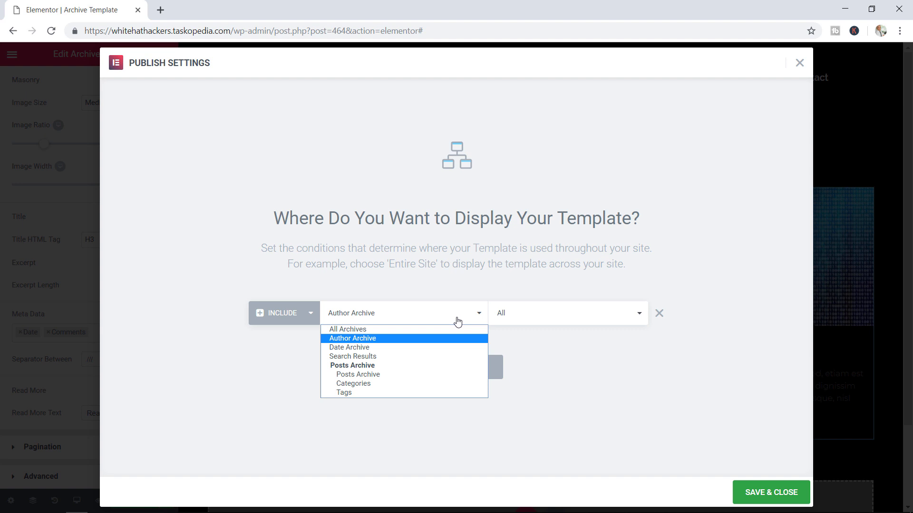
click(615, 350)
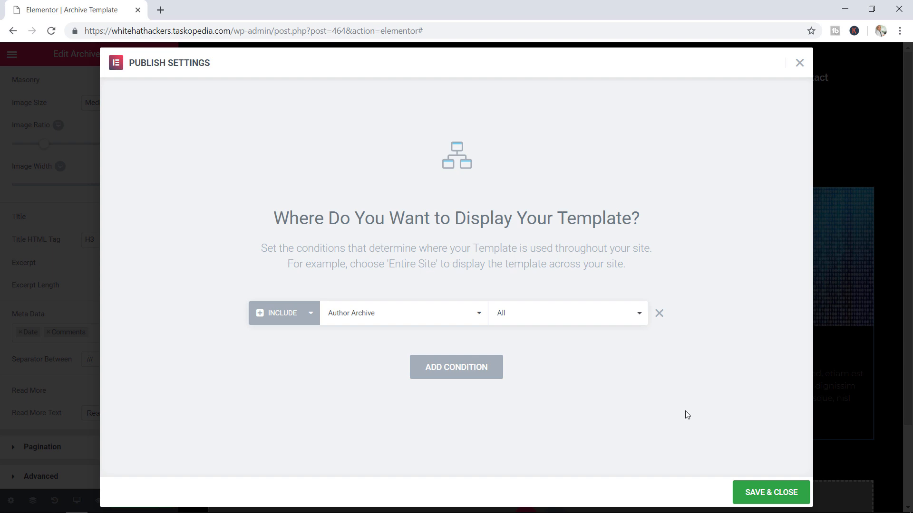
click(762, 483)
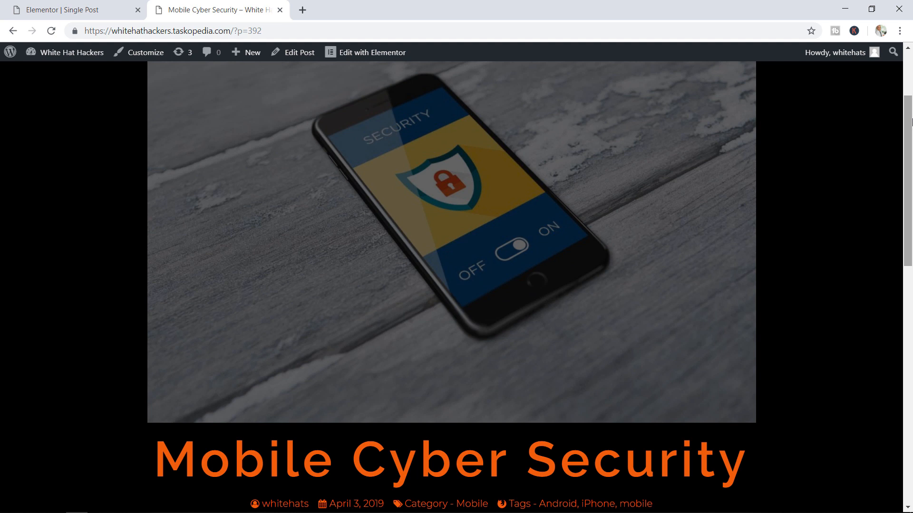
drag(912, 122, 912, 89)
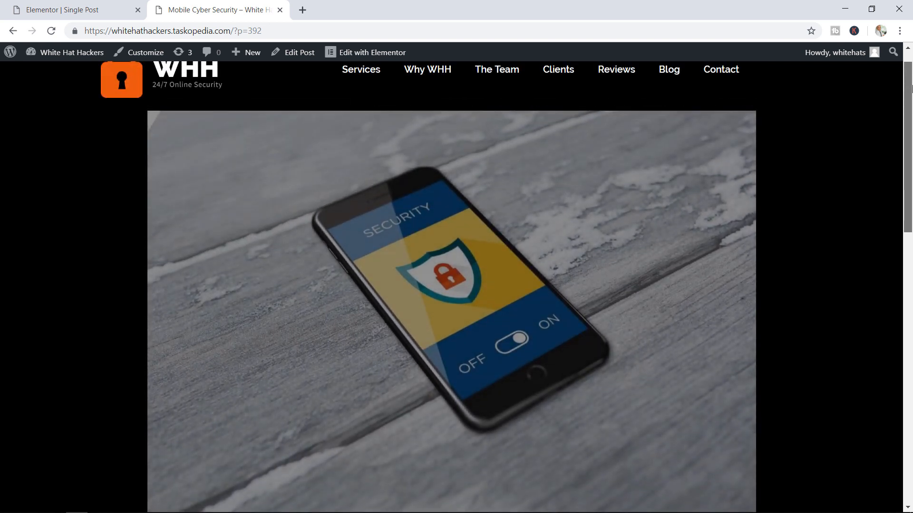
drag(911, 88, 911, 91)
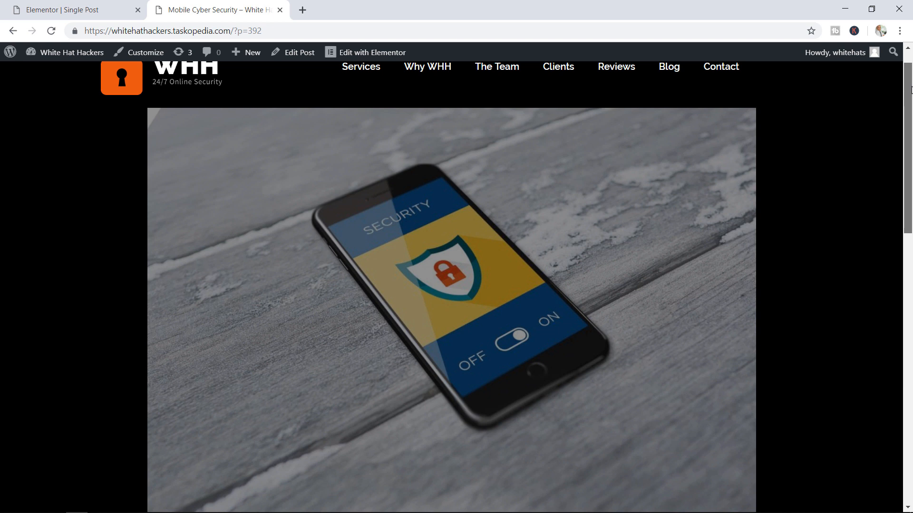
drag(911, 91, 911, 67)
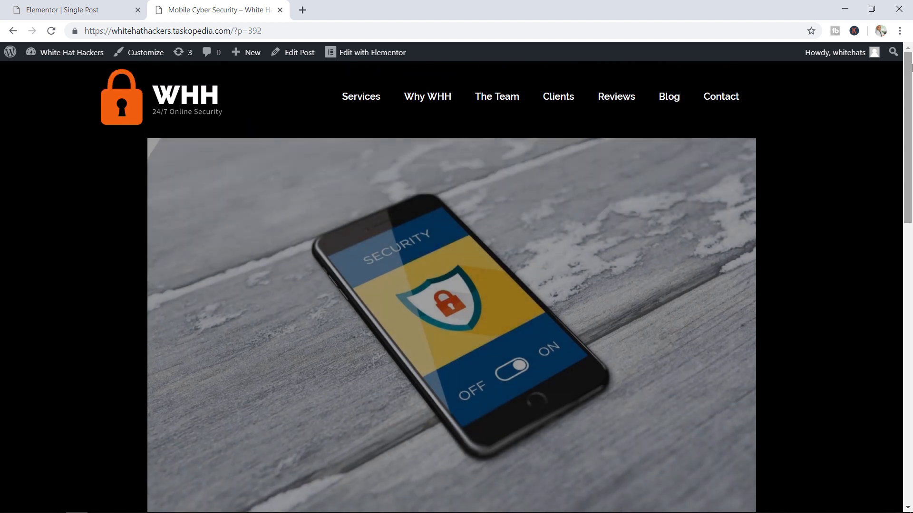